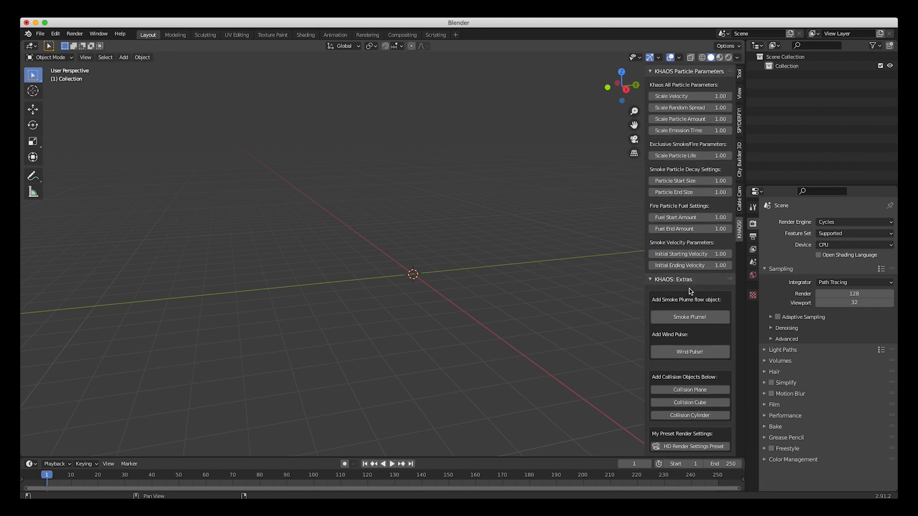
Add a KHAOS collision cube, flatten it along Z and scale it up into a large slab
left_click(680, 403)
key("s")
key("z")
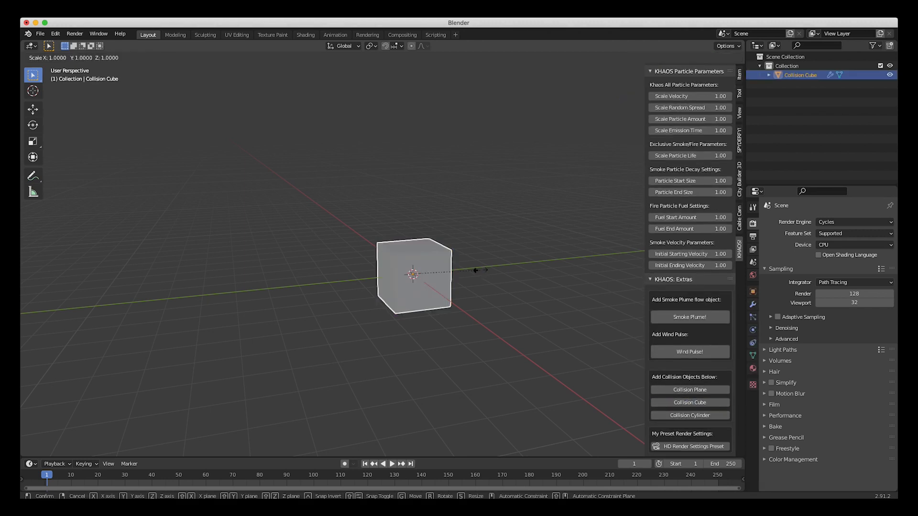
left_click(416, 276)
key("s")
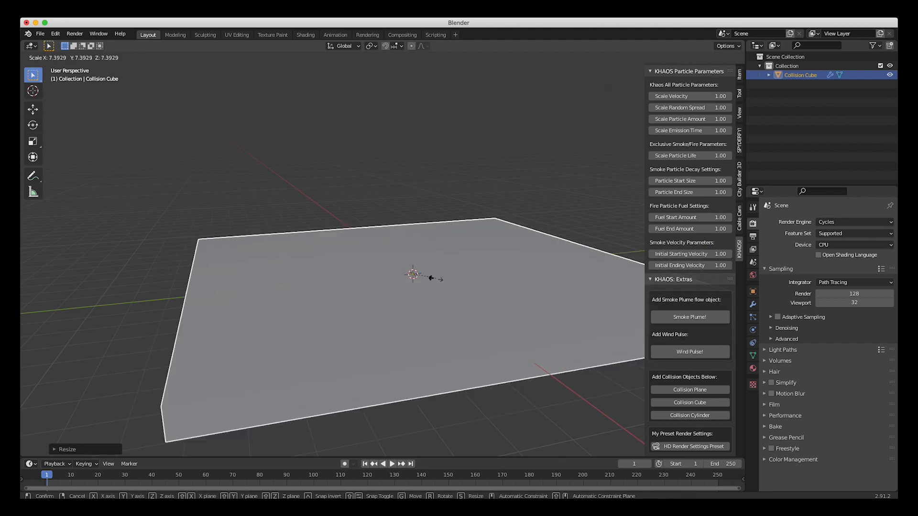
left_click(435, 269)
scroll(430, 270, "left", 5)
scroll(437, 272, "left", 3)
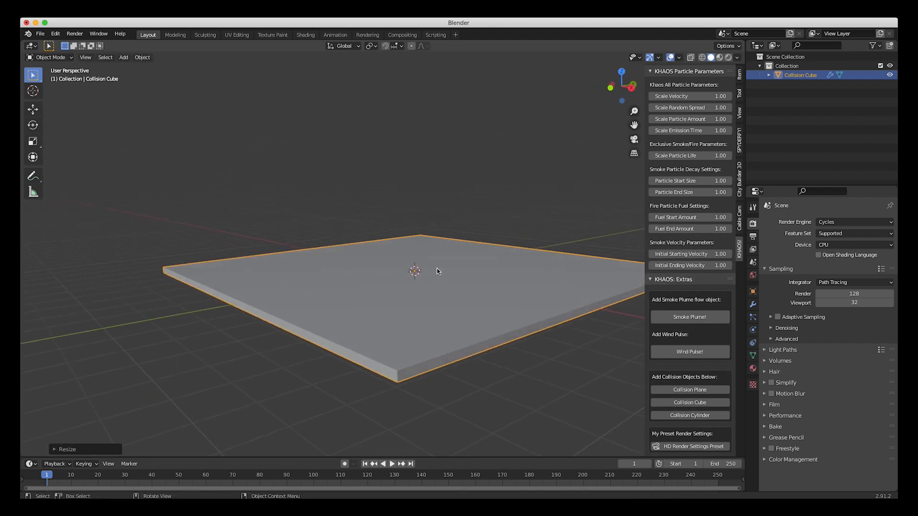
Thin the collision slab further along the Z axis
key("s")
key("z")
left_click(459, 264)
scroll(424, 273, "right", 5)
scroll(420, 334, "left", 4)
Show the collision slab's physics settings, widen the KHAOS panel and enable Dynamic Smoke/Fire as the smoke type
left_click(753, 329)
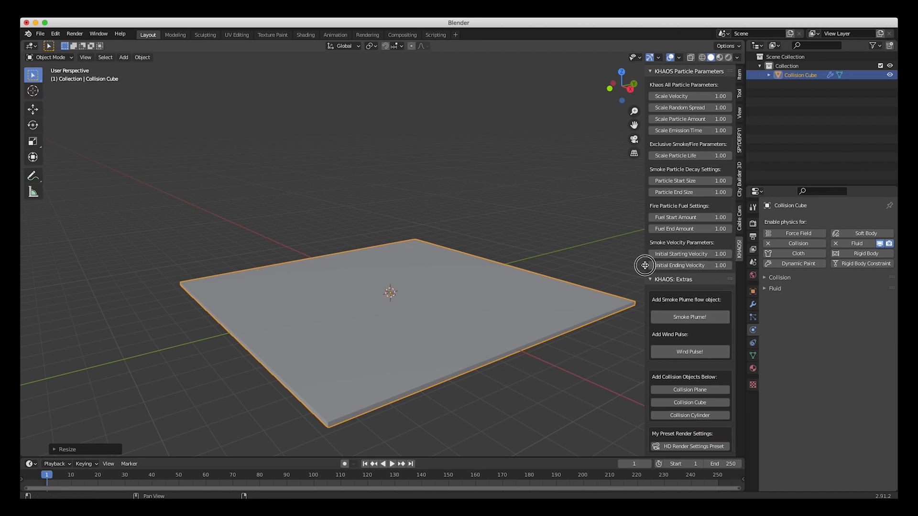
left_click_drag(646, 265, 617, 263)
scroll(643, 246, "up", 10)
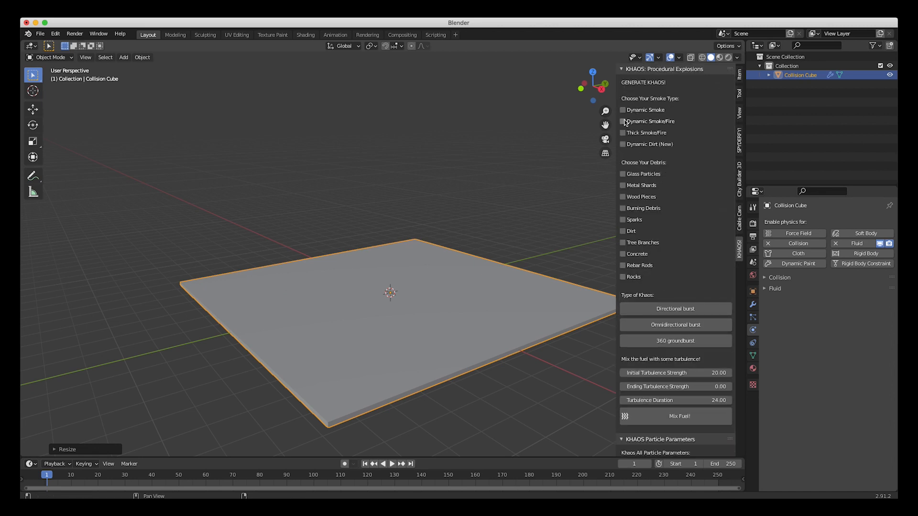
Set both the initial starting velocity and the initial ending velocity of the smoke to 4
scroll(624, 123, "down", 8)
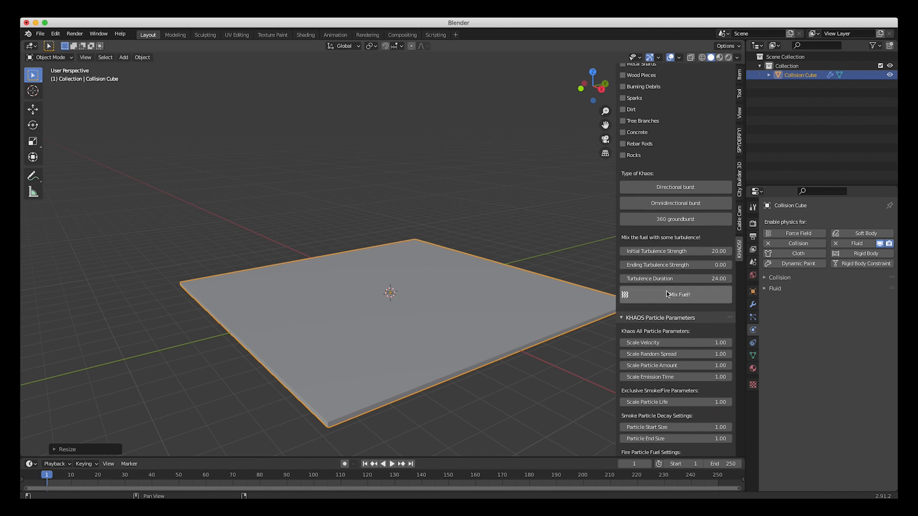
scroll(667, 292, "down", 7)
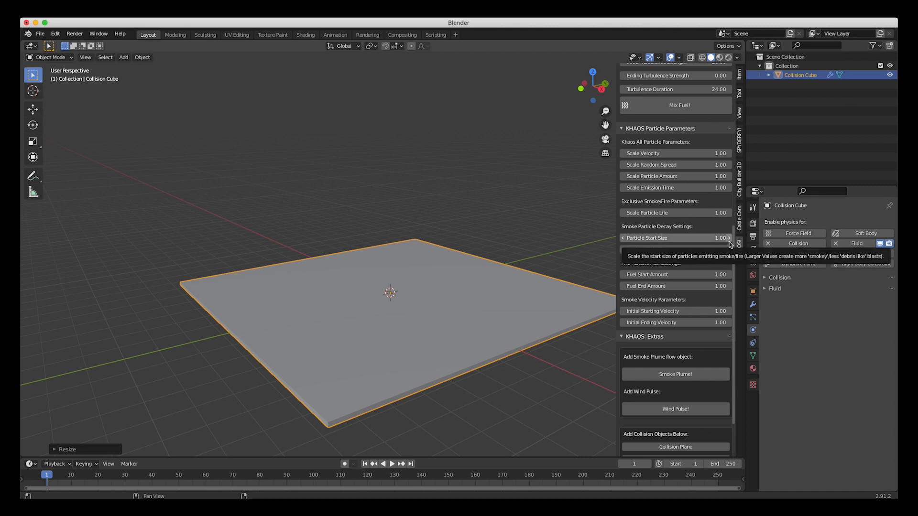
left_click(682, 312)
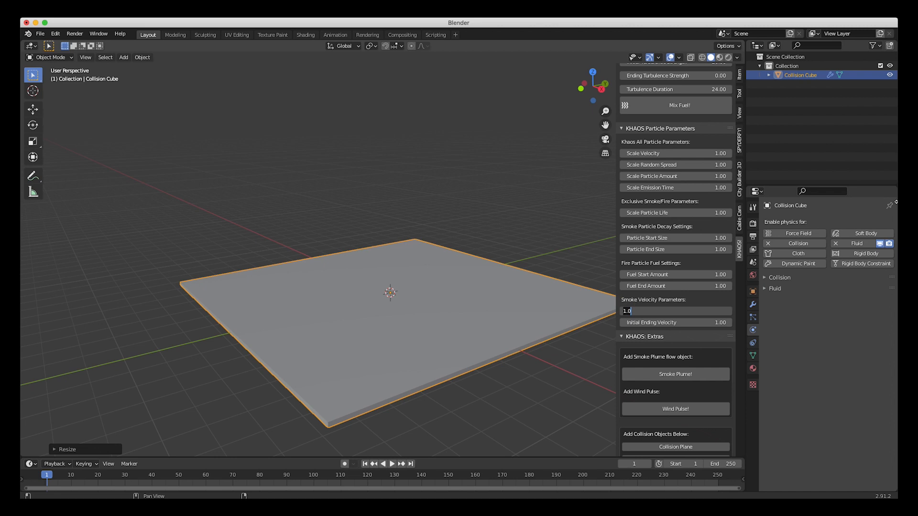
key("Return")
left_click(675, 321)
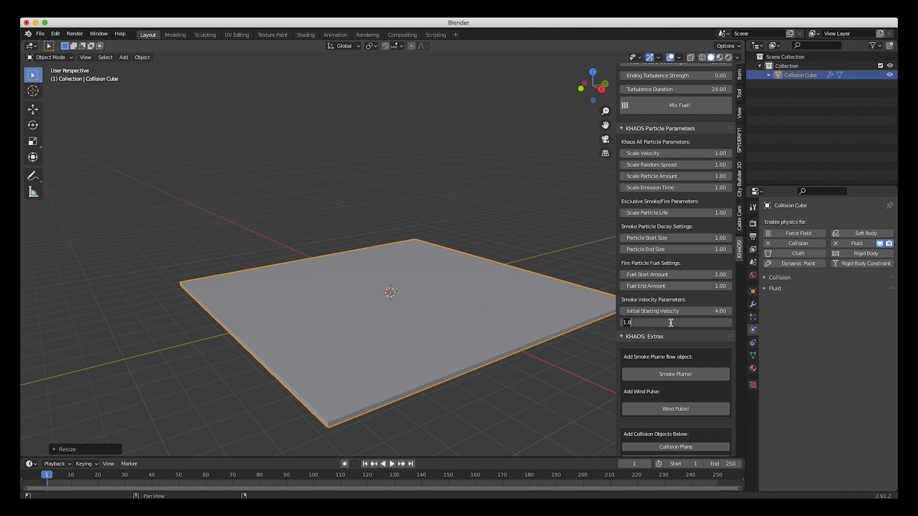
type("4")
key("Return")
Move the playhead to frame 24 and generate an omnidirectional burst there
scroll(648, 226, "up", 4)
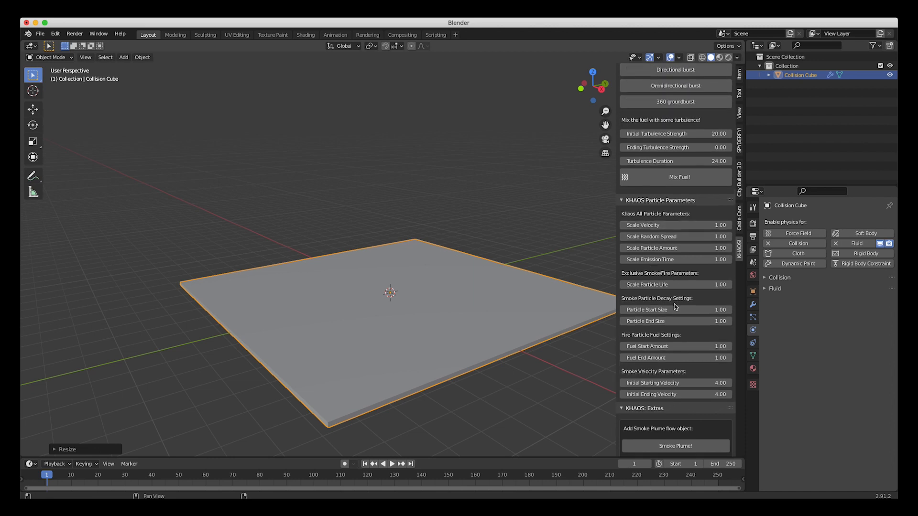
scroll(663, 233, "up", 3)
scroll(679, 230, "down", 7)
scroll(704, 228, "up", 4)
scroll(704, 225, "up", 7)
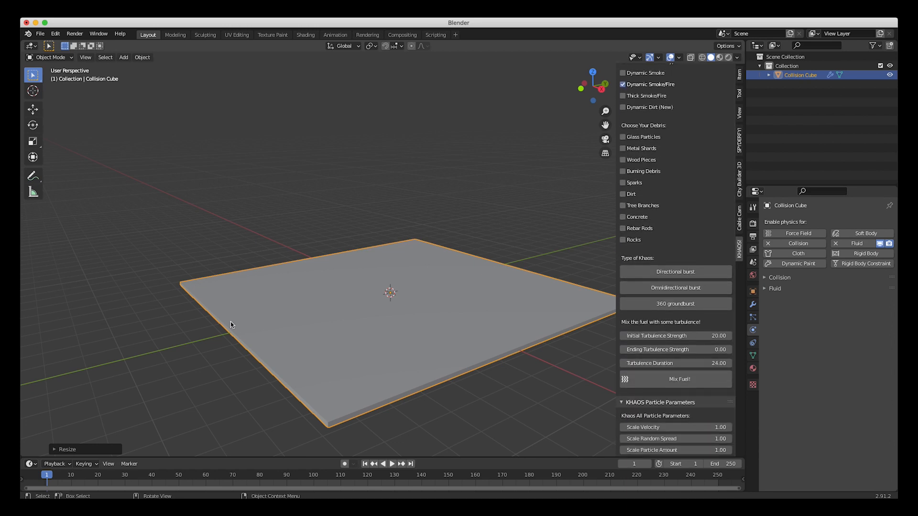
left_click(111, 478)
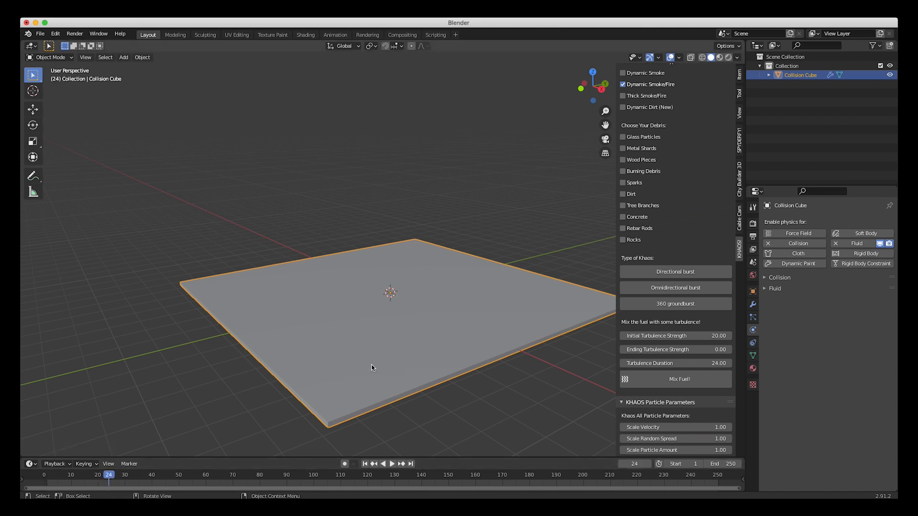
left_click(681, 288)
Raise the Smoke/Fire Omnidirectional emitter along Z so it sits above the collision slab
middle_click_drag(361, 290, 428, 267)
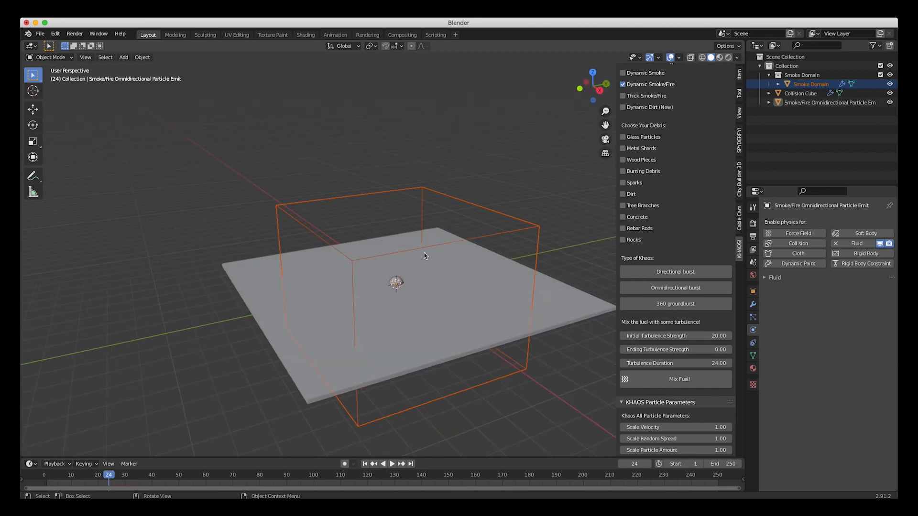
middle_click_drag(409, 249, 412, 243)
left_click(395, 290)
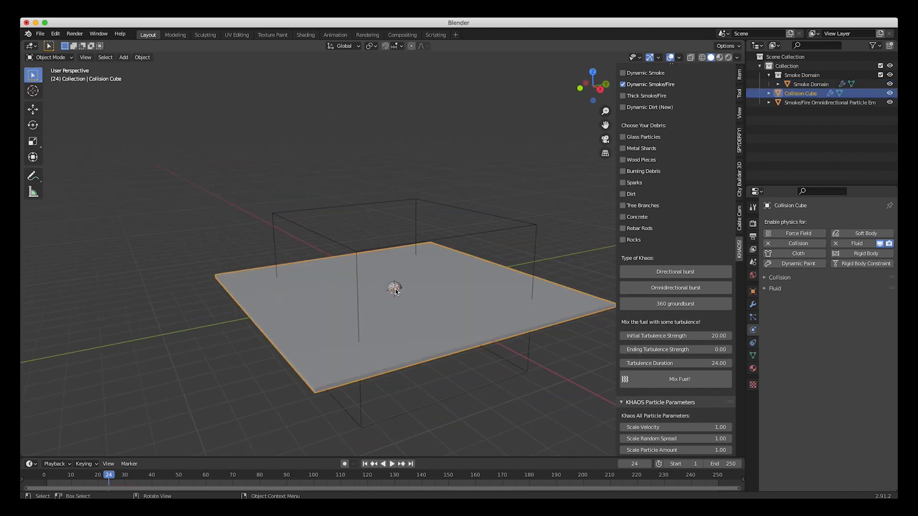
left_click(396, 289)
key("g")
key("z")
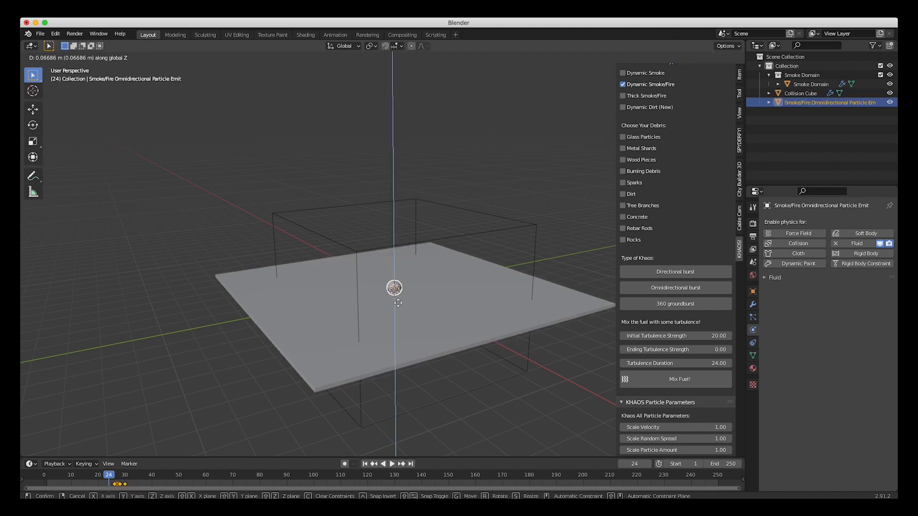
left_click(428, 205)
middle_click_drag(427, 205, 397, 222)
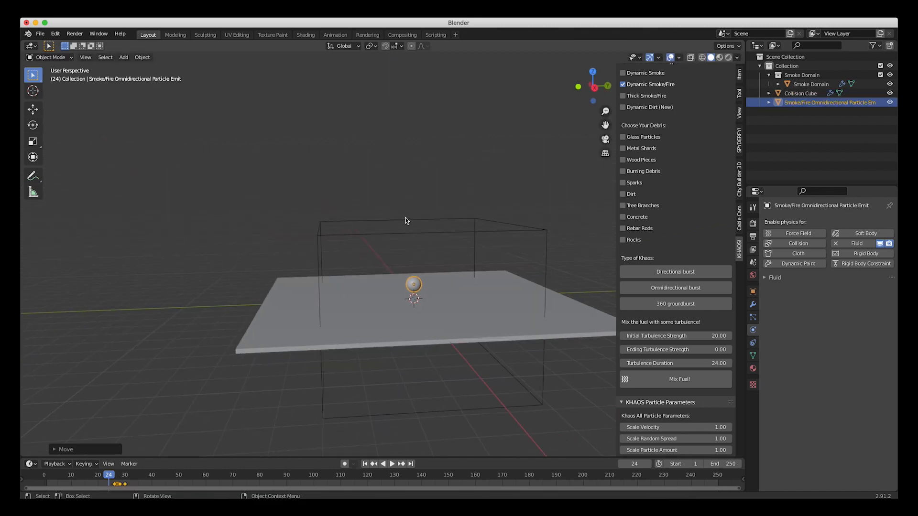
Raise the smoke domain about 3 m along Z and scale it up to enclose the whole slab
left_click(403, 219)
key("g")
key("z")
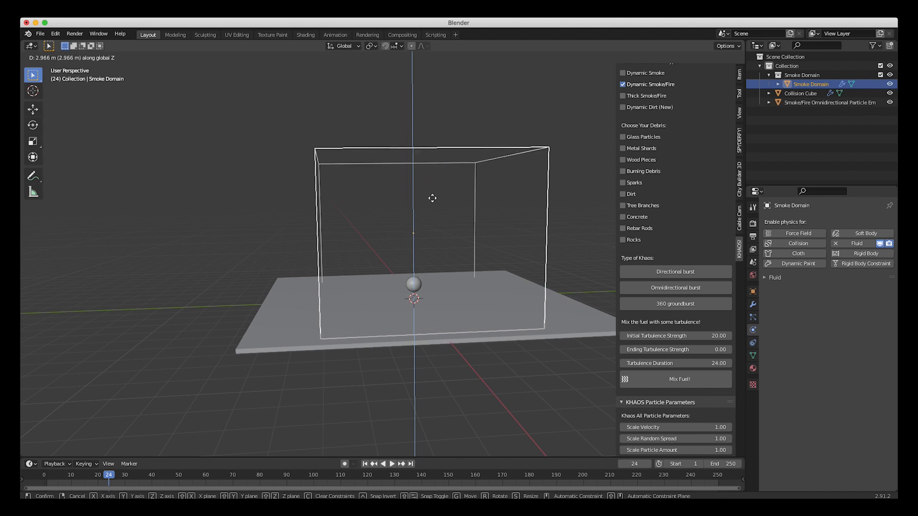
left_click(430, 198)
key("s")
left_click(458, 182)
middle_click_drag(458, 183, 360, 259)
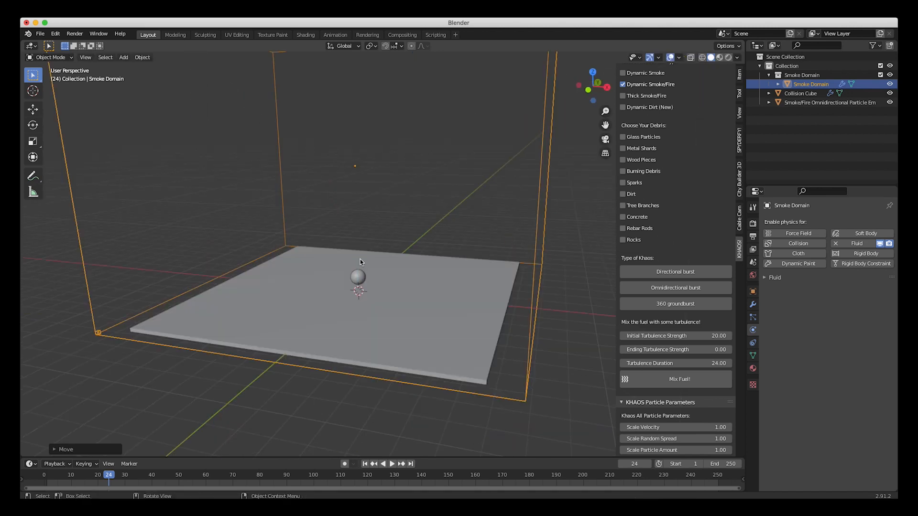
Select the smoke/fire emitter and preview its particle burst up to frame 29
left_click(357, 275)
scroll(355, 276, "up", 4)
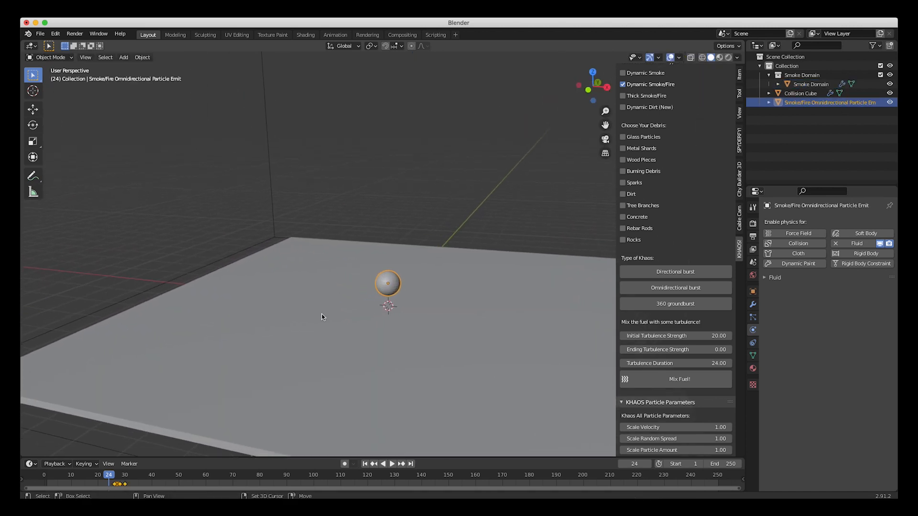
left_click(391, 465)
left_click(391, 465)
scroll(440, 284, "down", 2)
middle_click_drag(440, 285, 448, 281)
left_click_drag(98, 476, 123, 476)
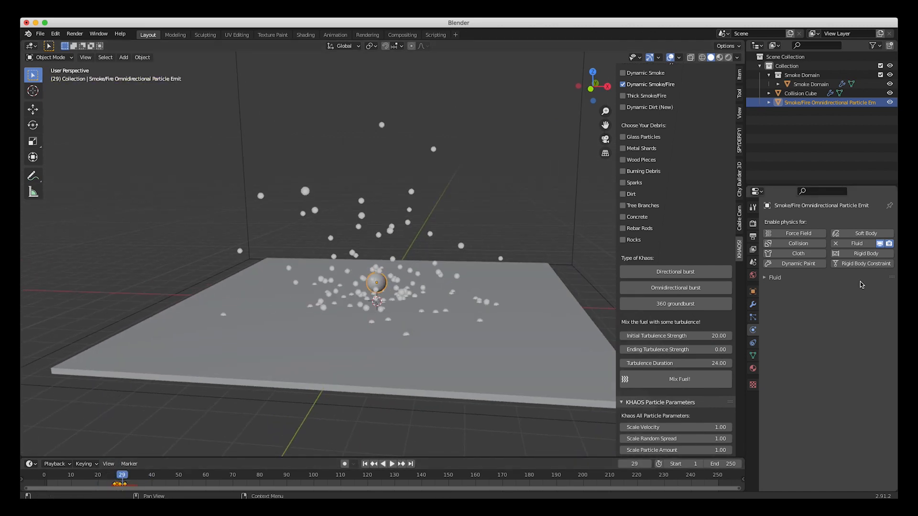
Set the emitter's particle number to 1000 and its emission end frame to 27
left_click(752, 317)
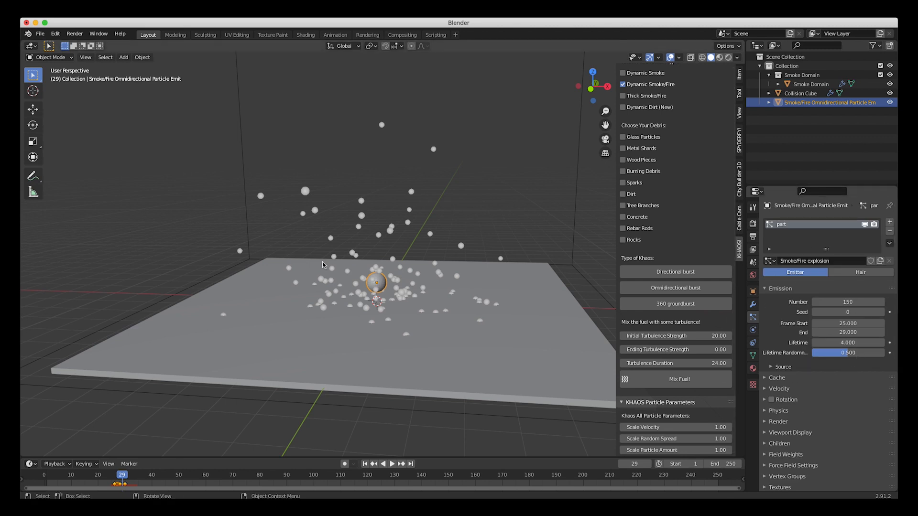
left_click(847, 302)
type("1000")
key("Return")
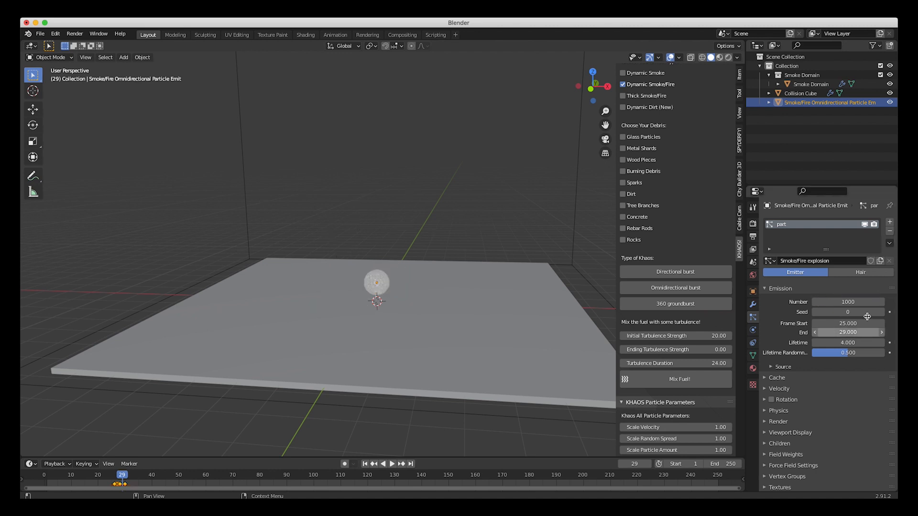
left_click(819, 332)
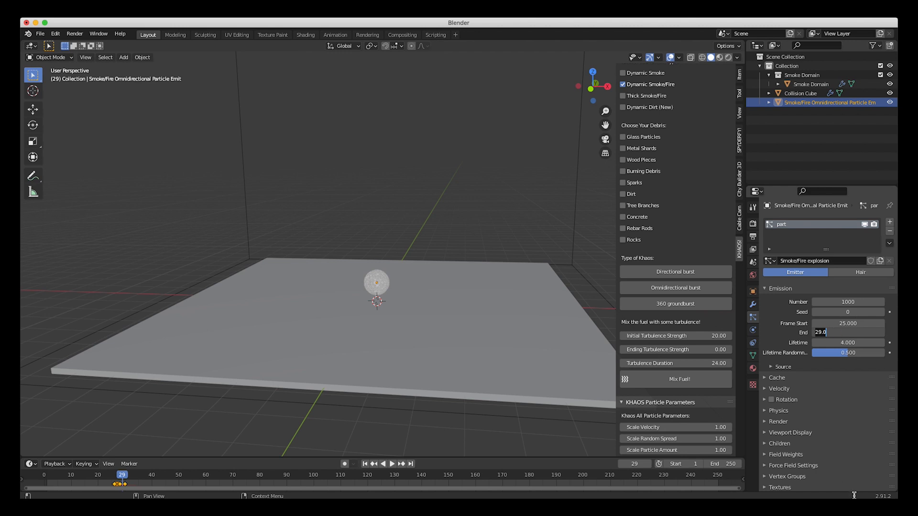
type("27")
key("Return")
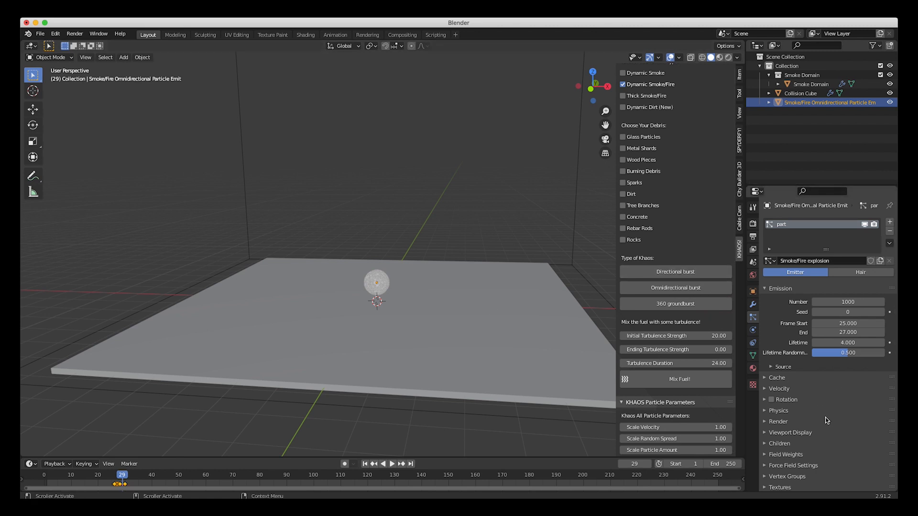
Set the particle lifetime to 2, check the burst at frame 27, and set the lifetime randomness to 0.2
left_click(848, 342)
type("2")
key("Return")
left_click(107, 478)
left_click_drag(107, 478, 116, 478)
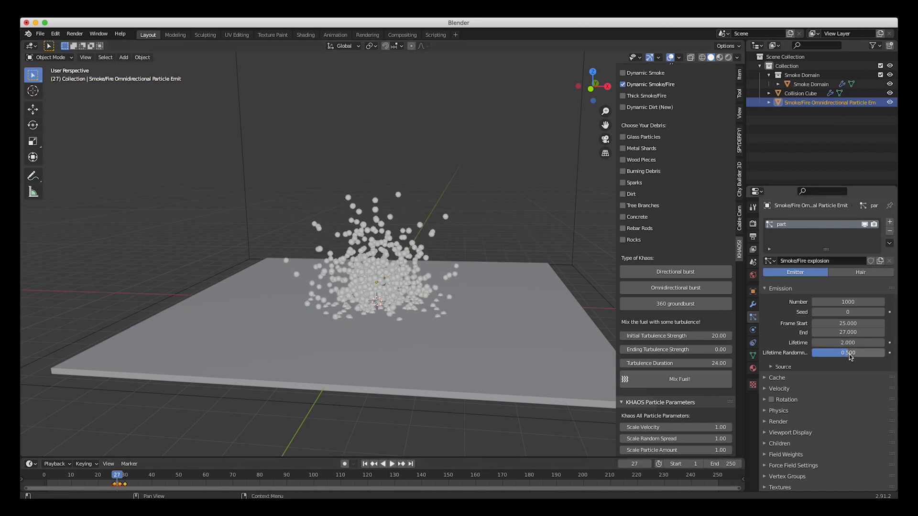
left_click(849, 354)
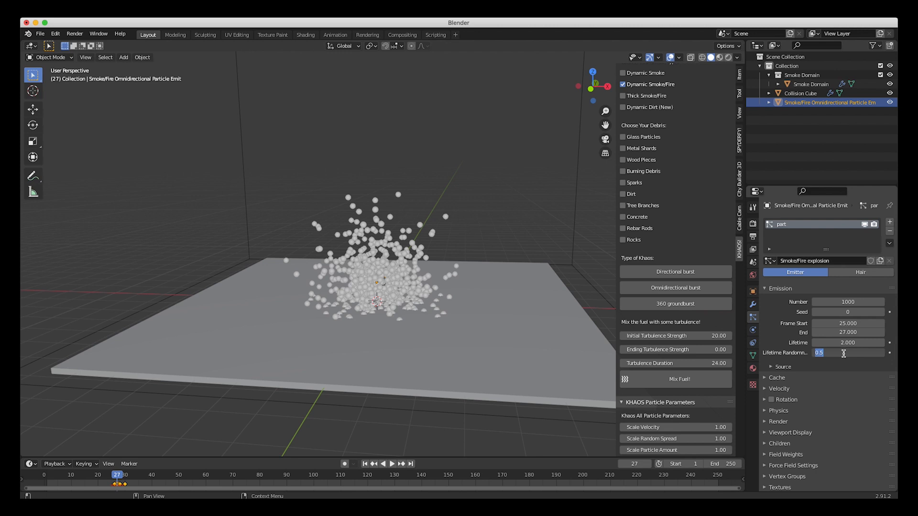
type("0.2")
key("Return")
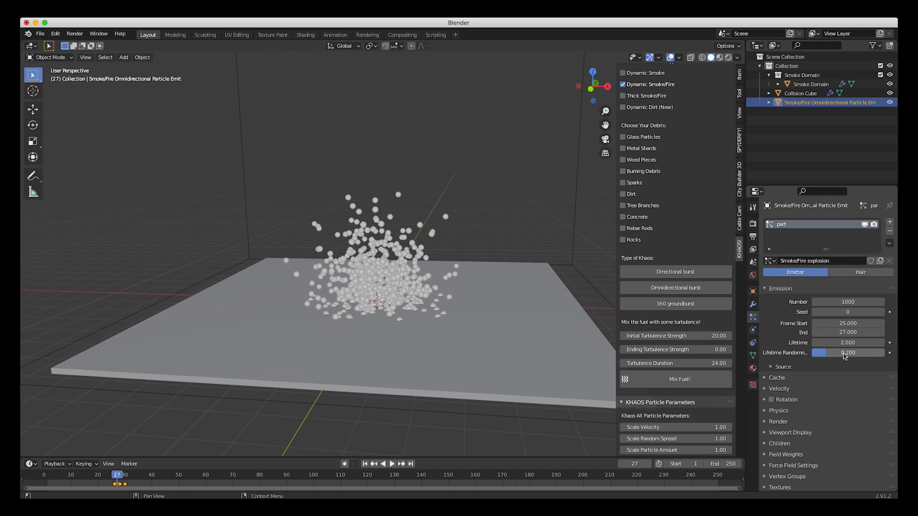
Set the particles' normal velocity to 16 m/s
left_click(767, 389)
scroll(770, 421, "down", 3)
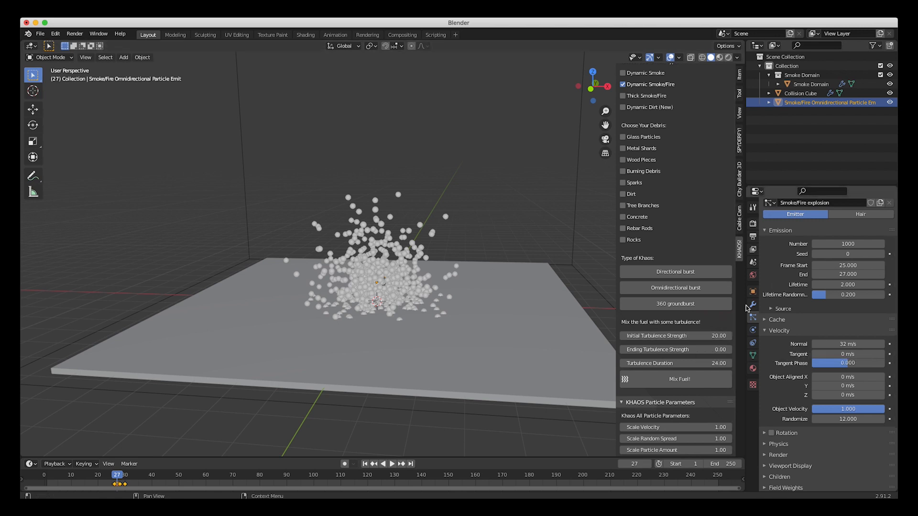
left_click(845, 344)
type("16")
key("Return")
Play the slower particle burst from frame 1 to frame 27 and inspect its shape
left_click(365, 464)
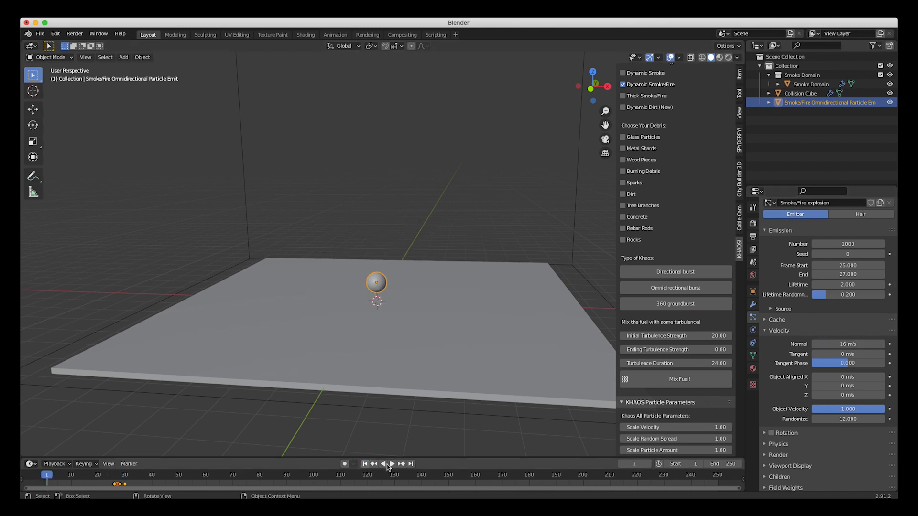
left_click(392, 464)
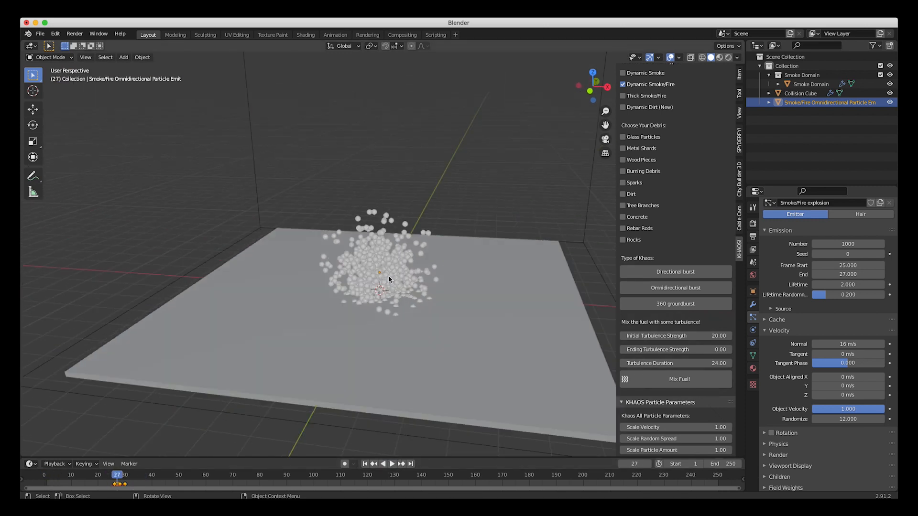
key("space")
middle_click_drag(388, 277, 384, 282)
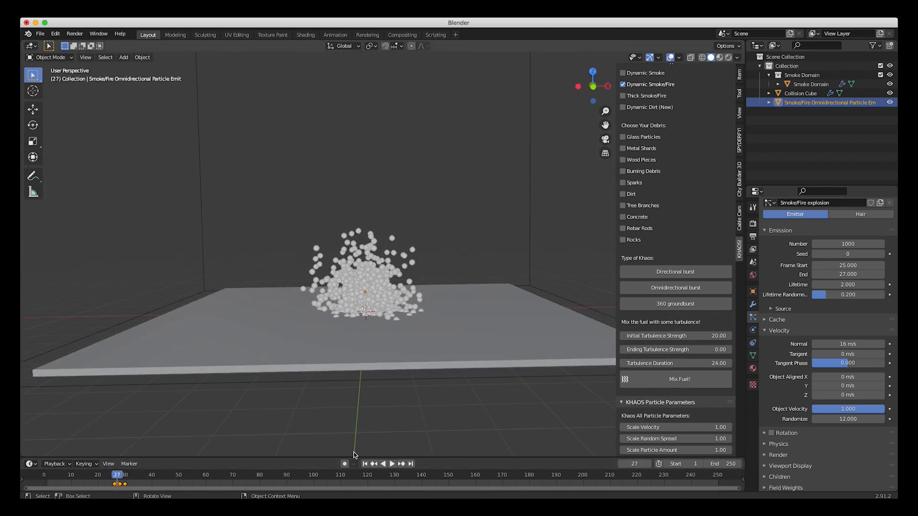
Return to frame 1, scale the emitter sphere down and lower it about 0.1 m along Z
left_click(364, 464)
key("s")
left_click(419, 275)
key("g")
key("z")
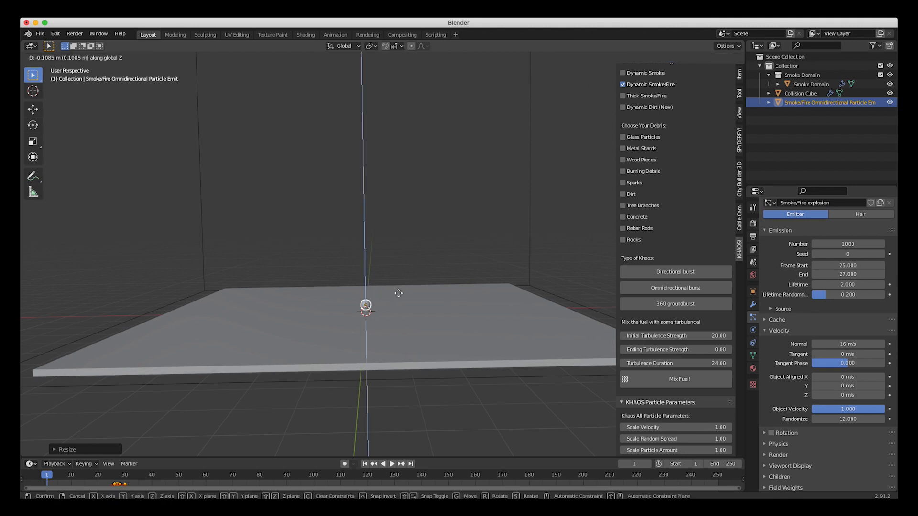
left_click(399, 296)
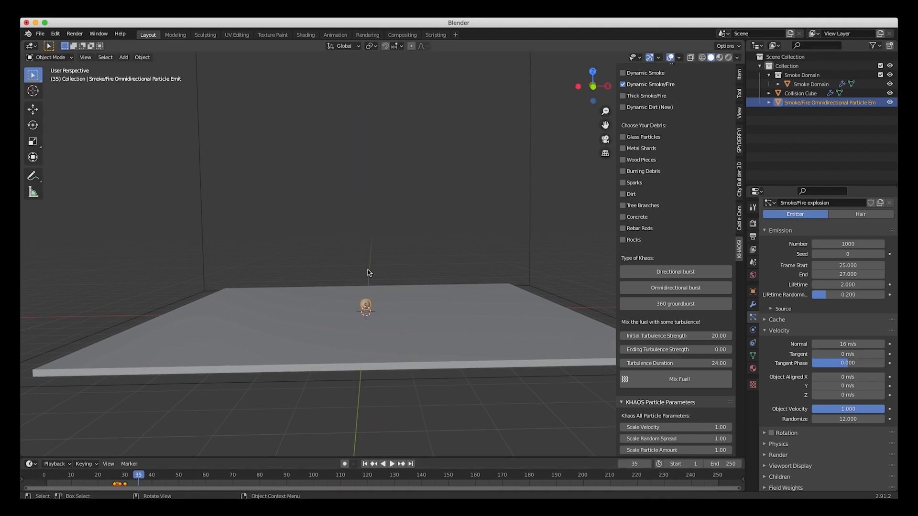
Display the fire emitter's particles as Cross in the viewport and check the burst at frame 28
middle_click_drag(368, 270, 368, 272)
scroll(810, 465, "down", 3)
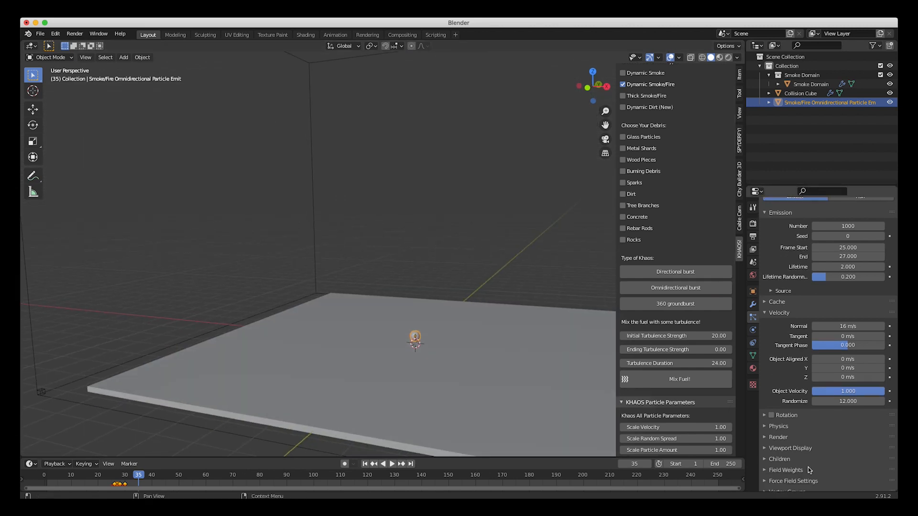
left_click(777, 422)
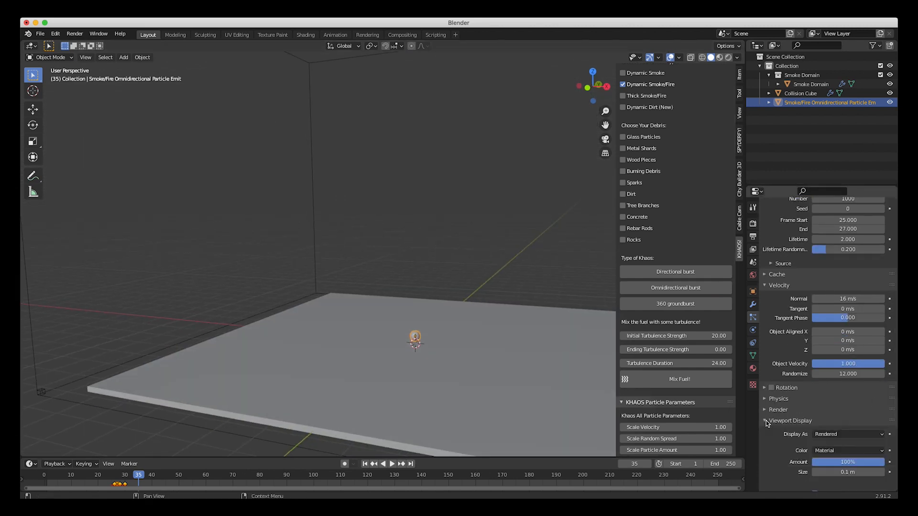
scroll(813, 380, "down", 3)
left_click(828, 380)
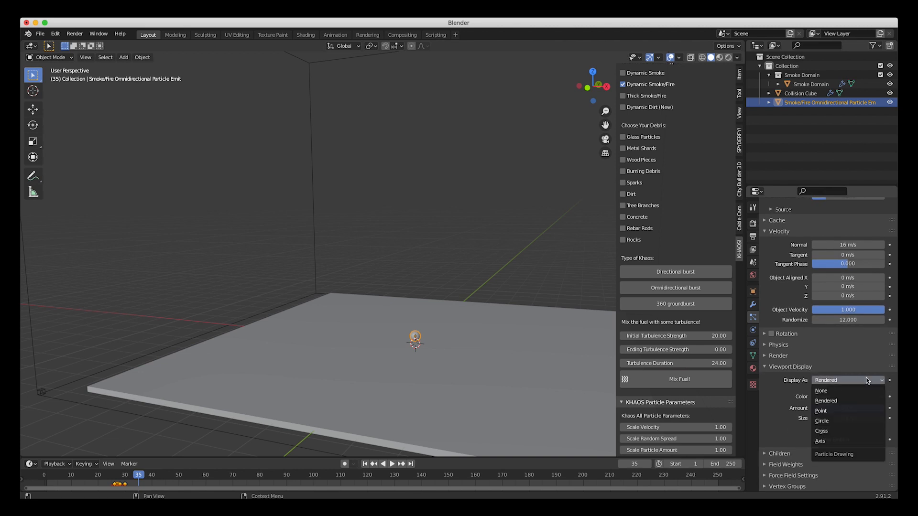
left_click(834, 414)
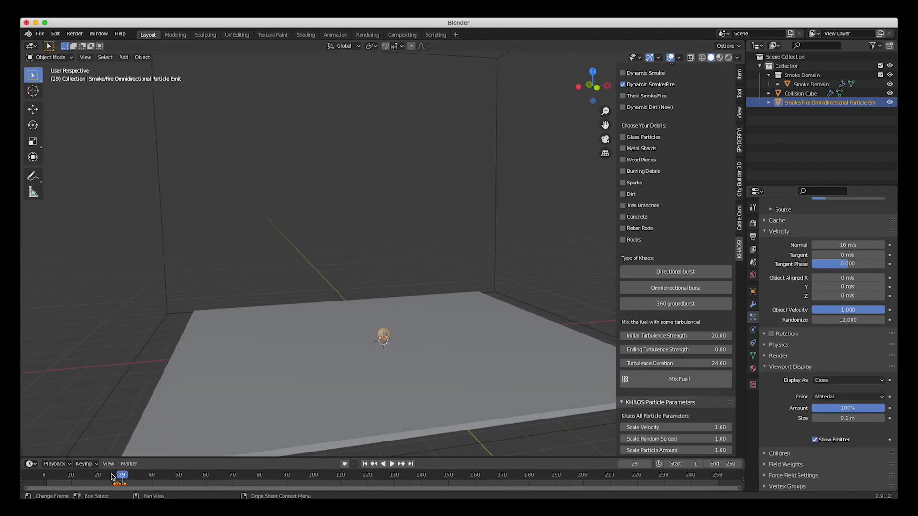
left_click(120, 476)
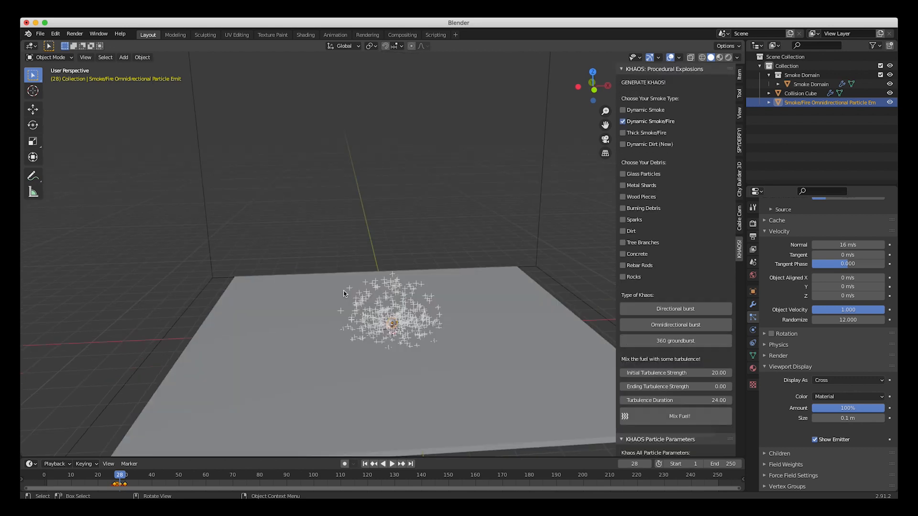
Scale the fire emitter wider horizontally into a flat disc and review the burst at frame 27
middle_click_drag(344, 297, 317, 331)
key("s")
key("x")
key("y")
left_click(466, 343)
left_click_drag(90, 474, 117, 478)
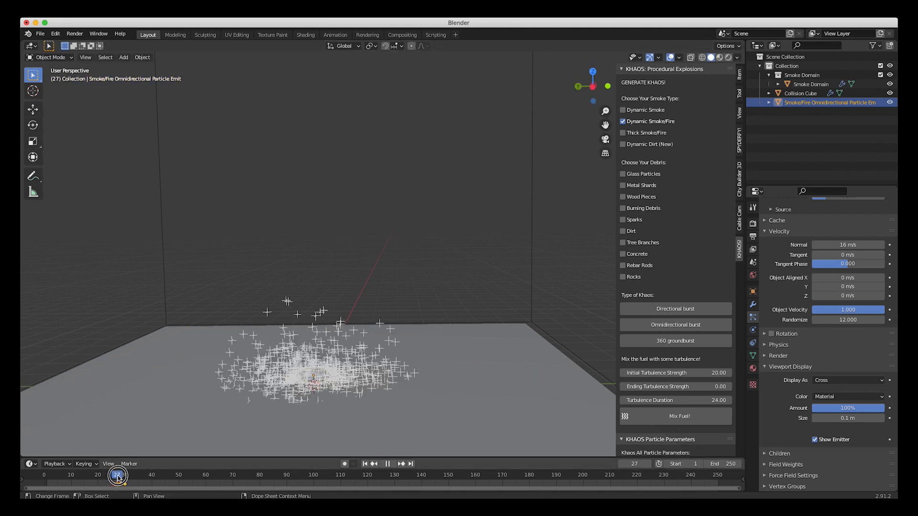
middle_click_drag(334, 325, 379, 337)
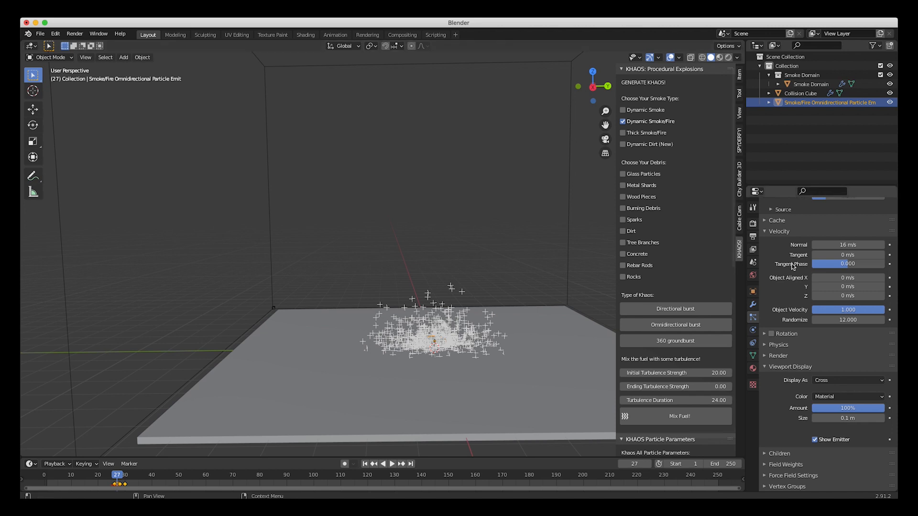
Go to frame 24 and set the KHAOS smoke velocity parameters Initial Starting Velocity and Initial Ending Velocity to 10
left_click(109, 475)
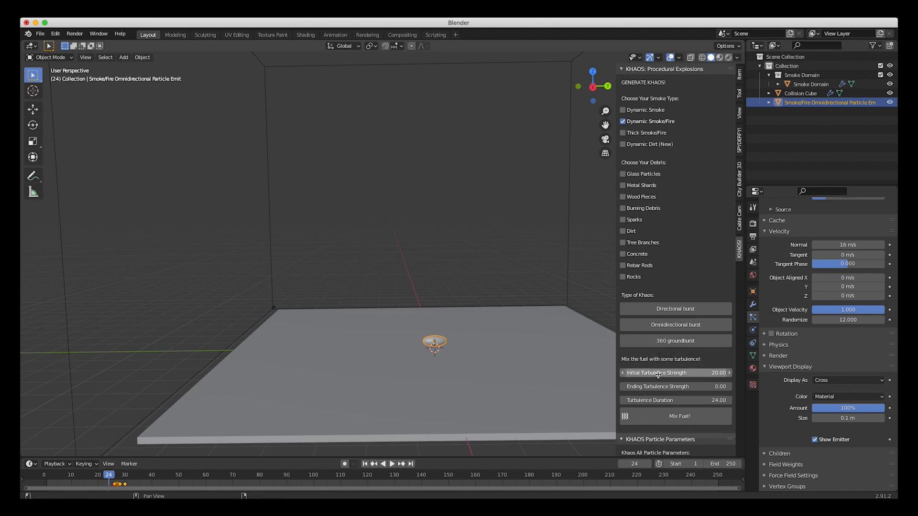
scroll(658, 374, "down", 5)
scroll(657, 374, "down", 6)
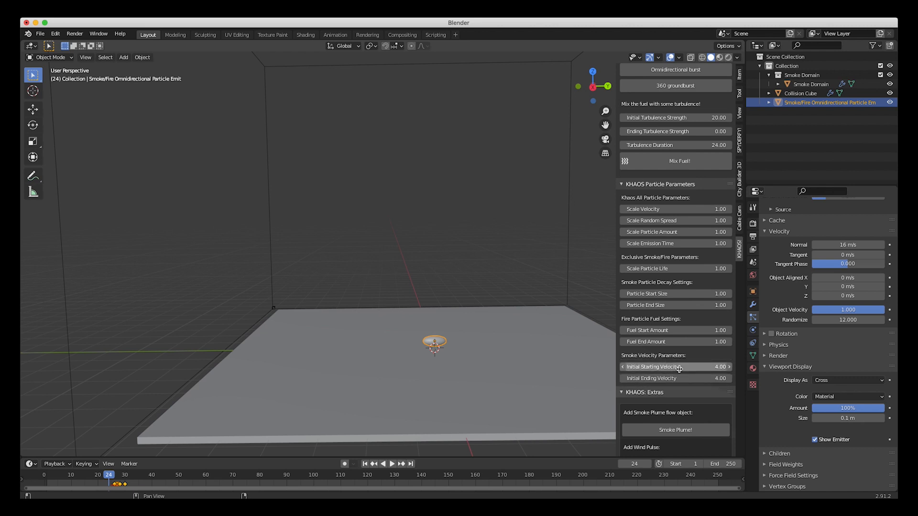
middle_click_drag(409, 349, 336, 355, "shift")
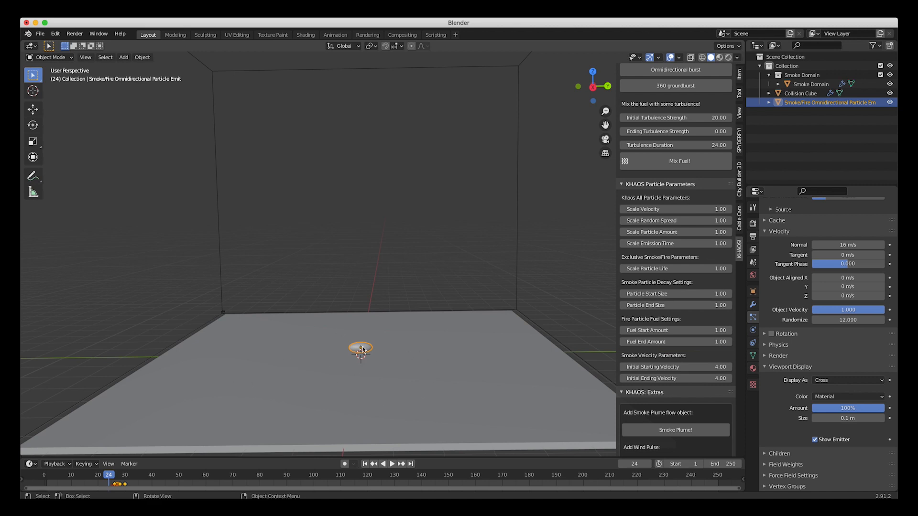
double_click(668, 367)
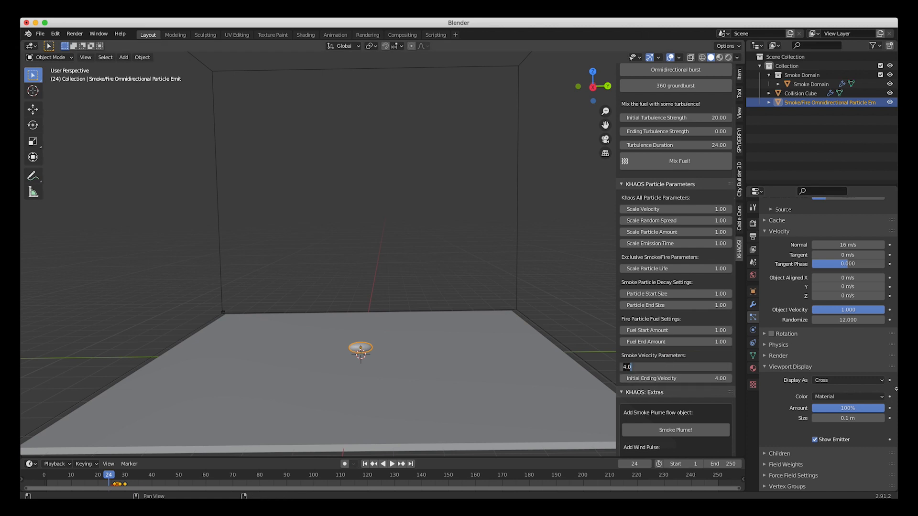
key("Tab")
key("Return")
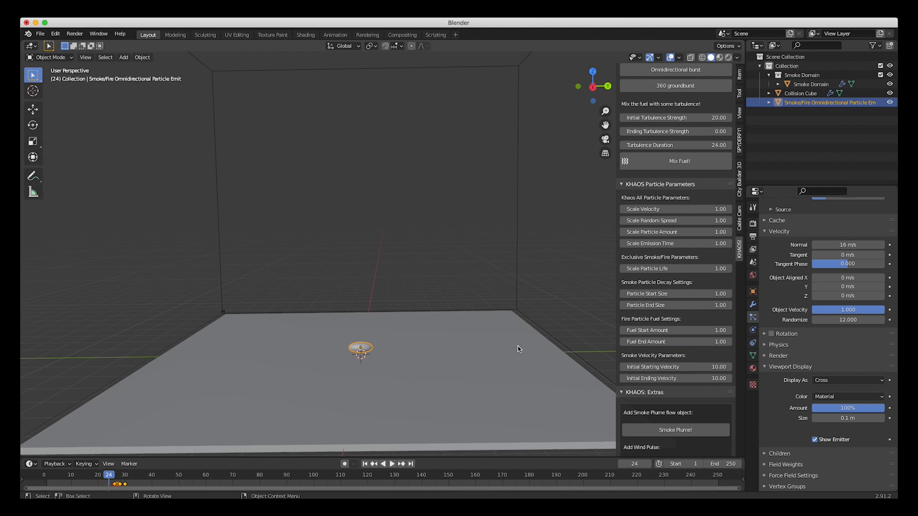
Generate a Dynamic Smoke 360 groundburst emitter, raise it along Z above the fire emitter, and review both bursts around frame 27
scroll(672, 246, "up", 10)
scroll(673, 246, "up", 2)
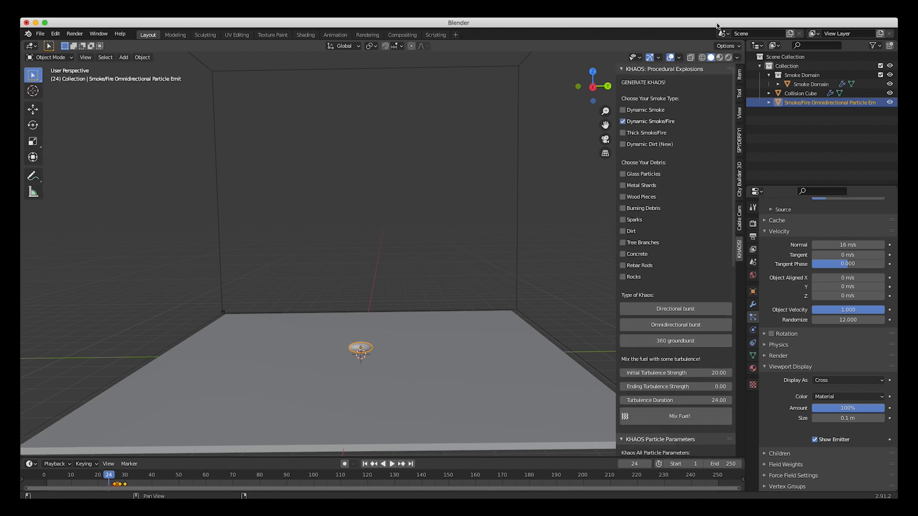
left_click(623, 110)
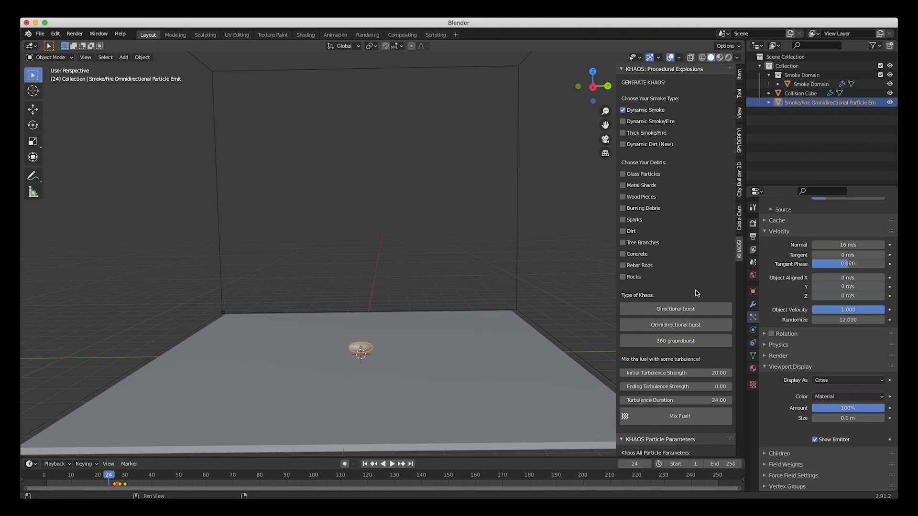
left_click(676, 341)
key("g")
key("z")
left_click(383, 325)
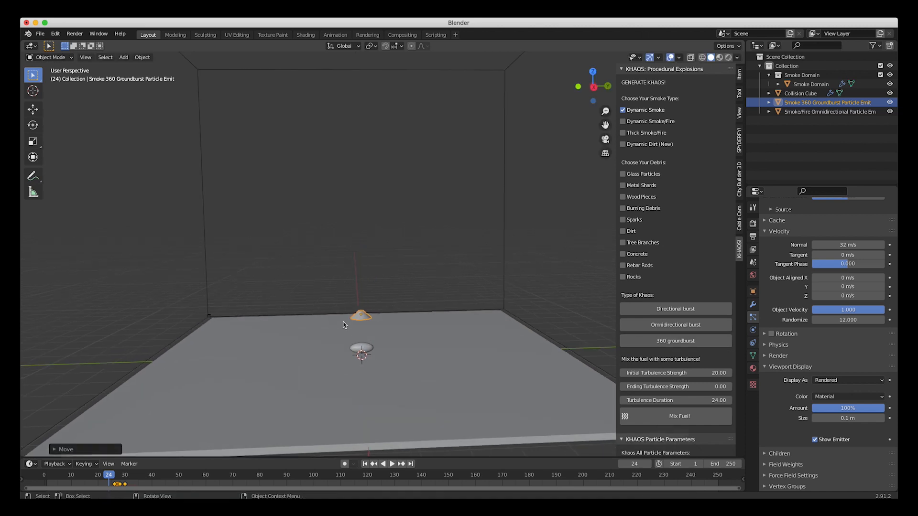
middle_click_drag(343, 325, 231, 394)
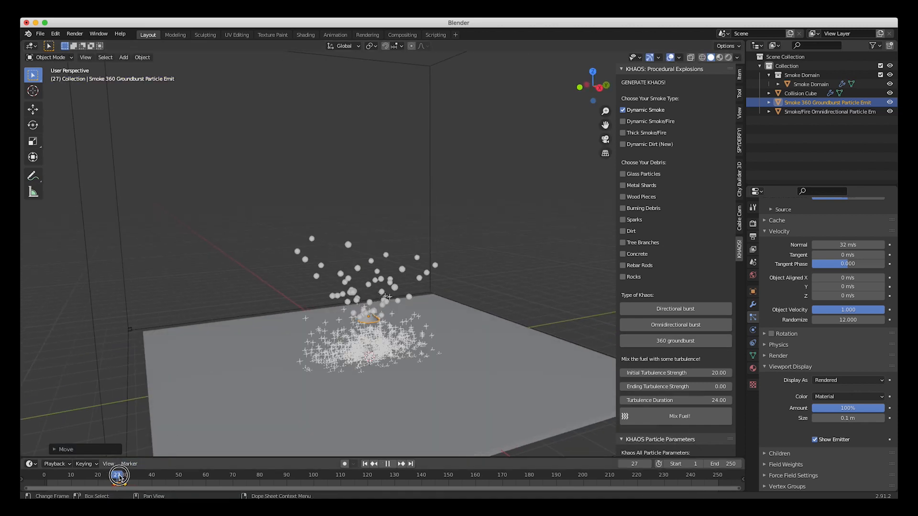
key("space")
scroll(316, 300, "left", 5)
scroll(316, 300, "left", 5)
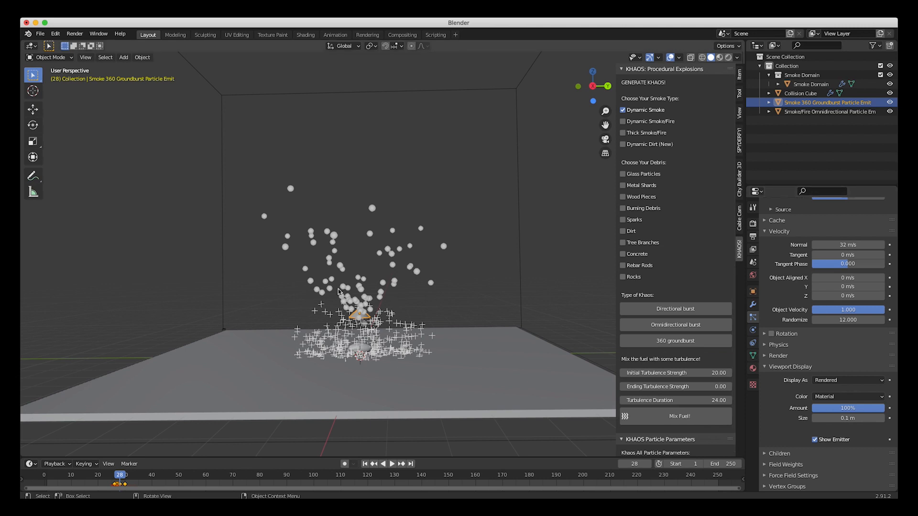
Return to frame 1, lower the groundburst emitter about 1 m along Z, and flatten it along Z
key("shift+Left")
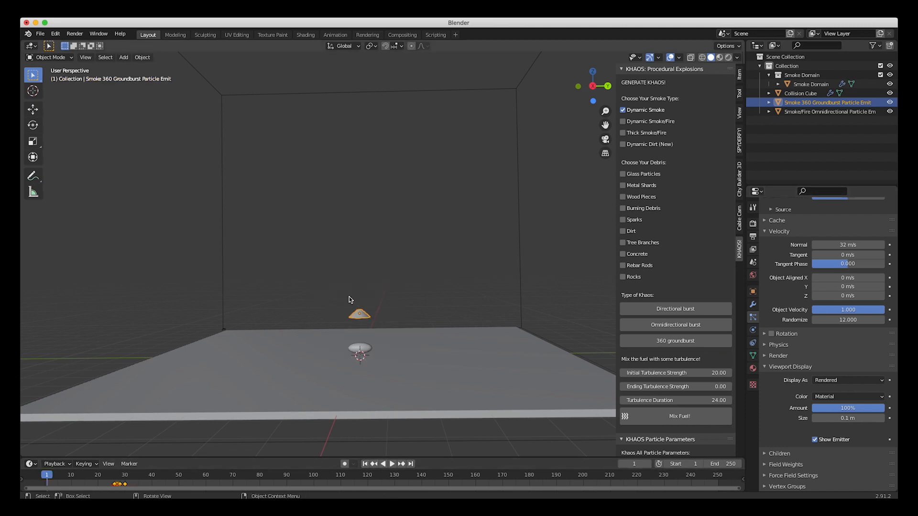
key("g")
key("z")
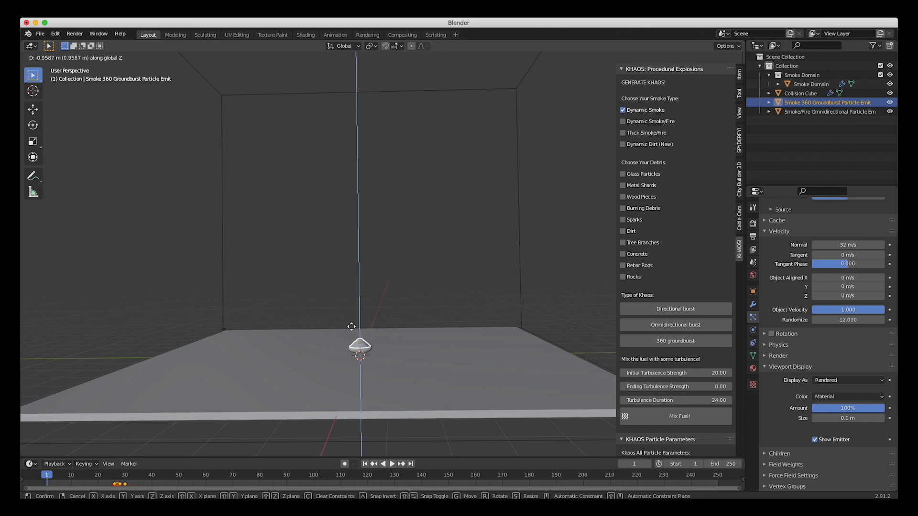
left_click(351, 328)
key("s")
key("z")
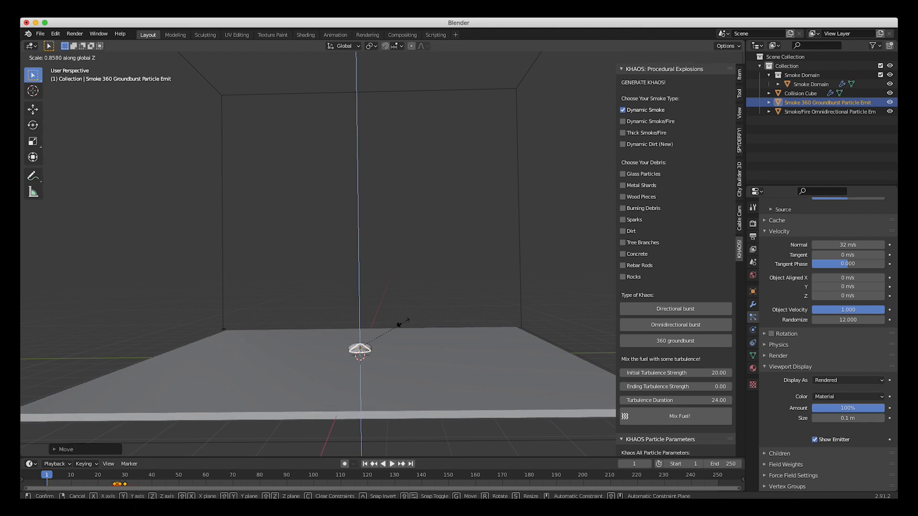
left_click(369, 337)
Widen the groundburst emitter horizontally into a broad ring and inspect the burst at frame 27
key("s")
key("z")
left_click(361, 341)
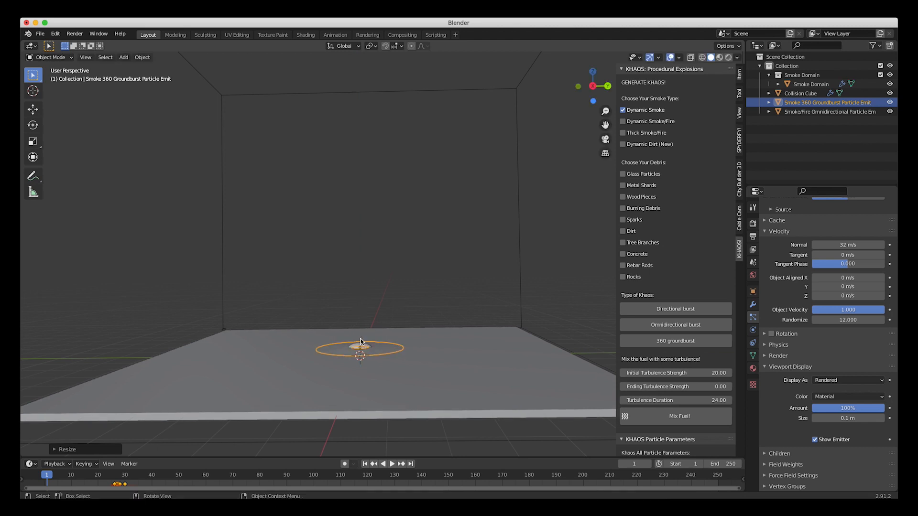
left_click_drag(71, 475, 117, 475)
scroll(319, 353, "up", 10)
scroll(318, 353, "down", 6)
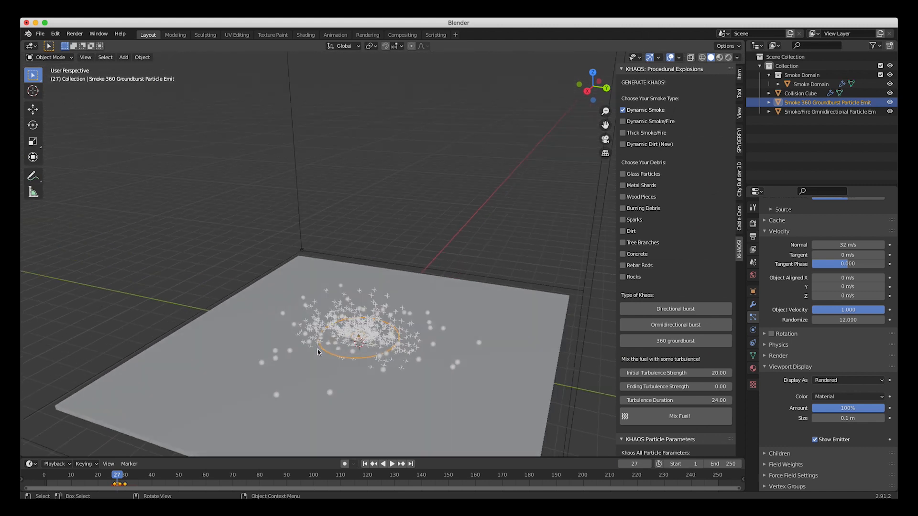
scroll(317, 351, "down", 6)
scroll(317, 351, "up", 4)
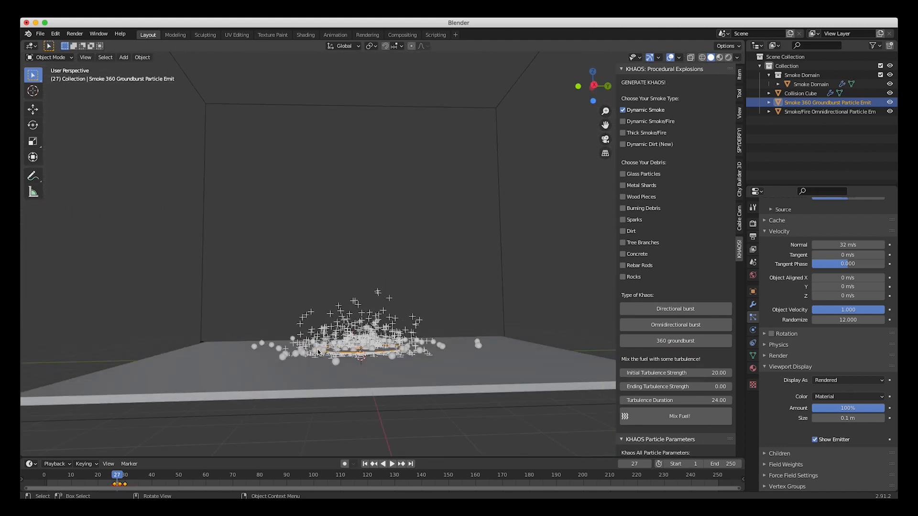
scroll(317, 352, "right", 4)
Scale the groundburst emitter down to roughly the fire emitter's size and display its particles as Cross in the viewport
key("s")
left_click(409, 329)
key("g")
key("Escape")
left_click(849, 380)
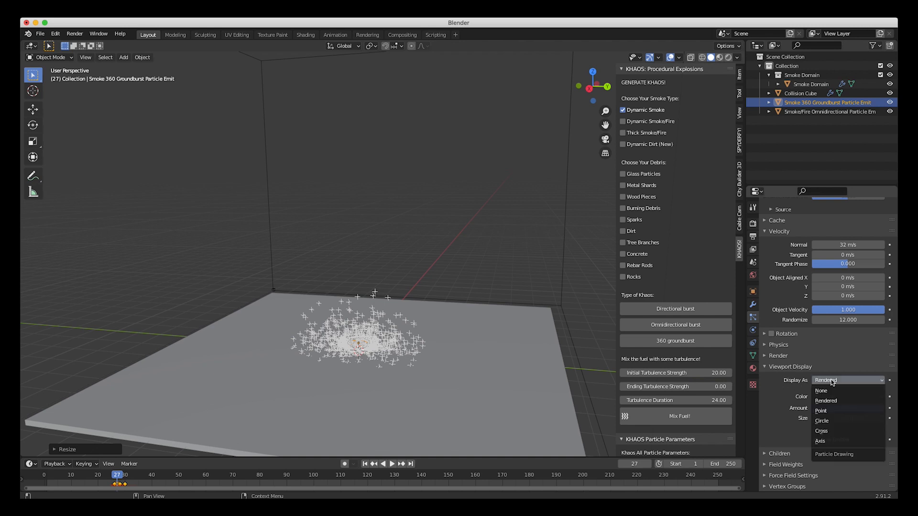
left_click(824, 431)
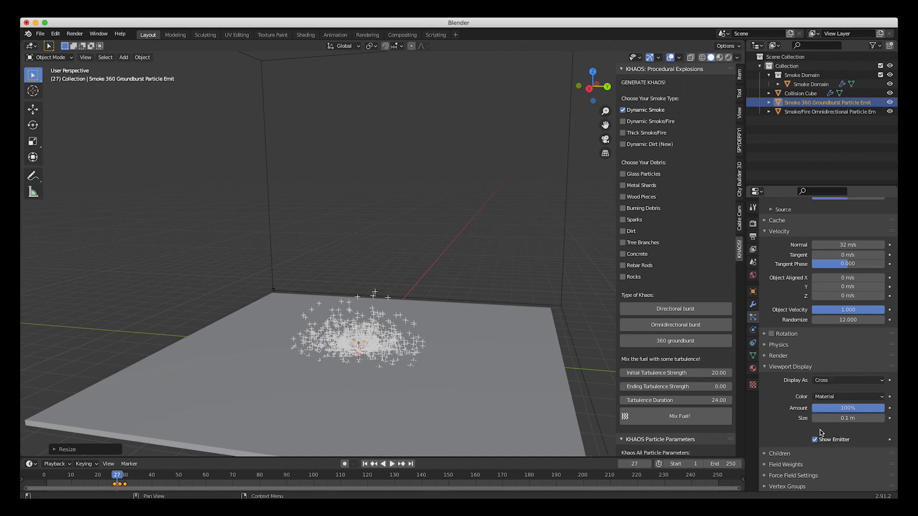
Set the smoke particles' normal velocity to 20 m/s and velocity randomize to 6, and check the burst up to frame 30
scroll(777, 405, "up", 5)
left_click(841, 372)
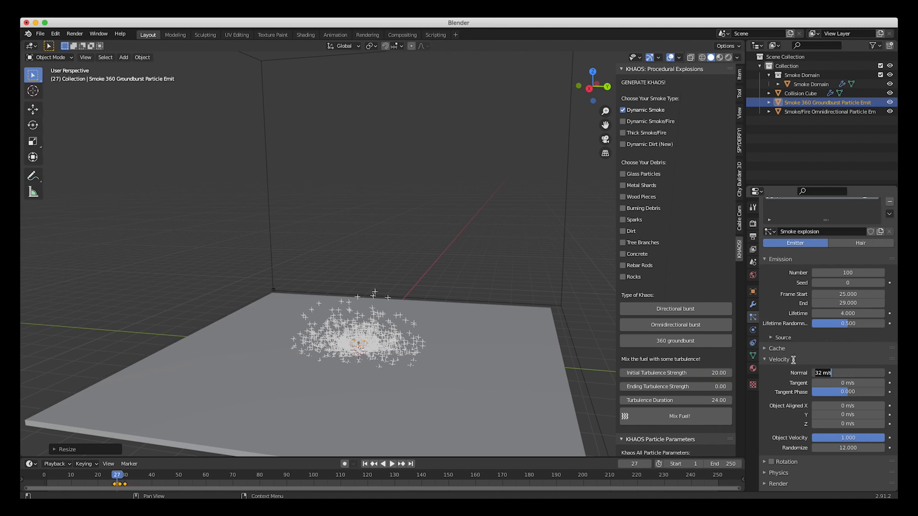
key("Return")
left_click(842, 447)
type("6")
key("Return")
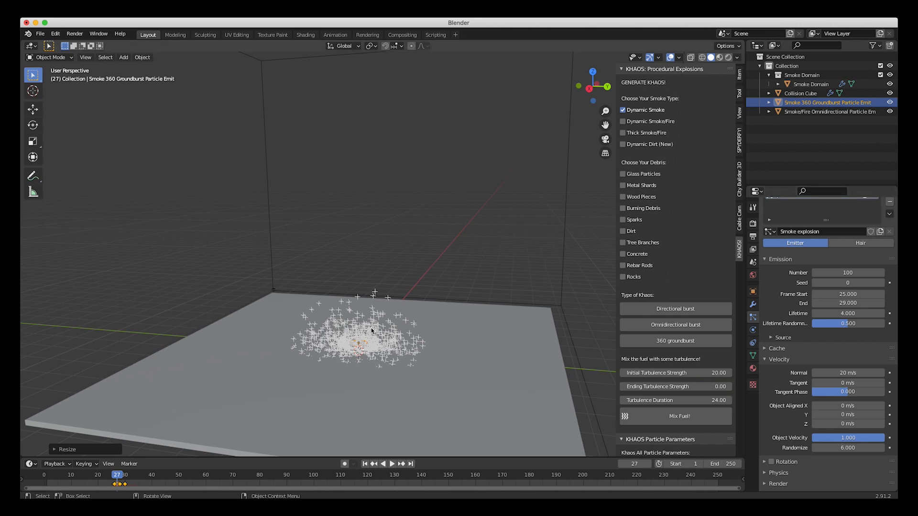
middle_click_drag(190, 377, 217, 377)
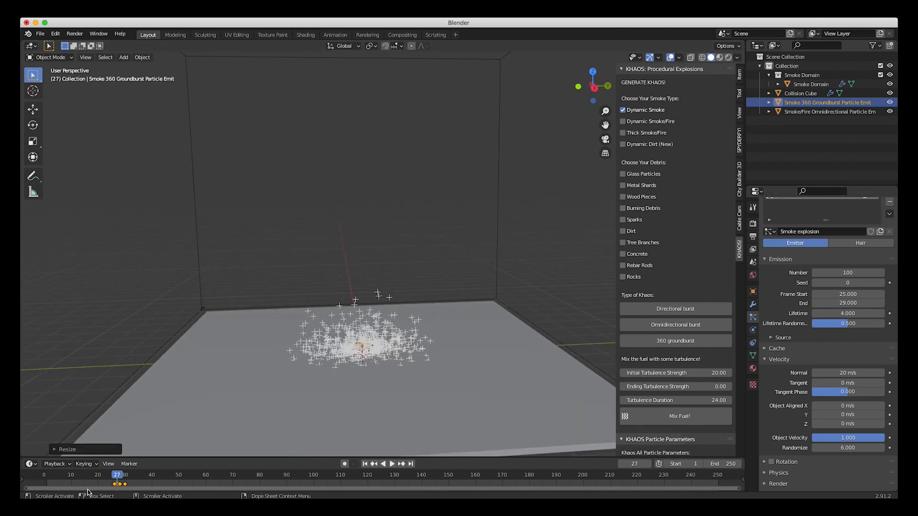
left_click_drag(95, 477, 125, 478)
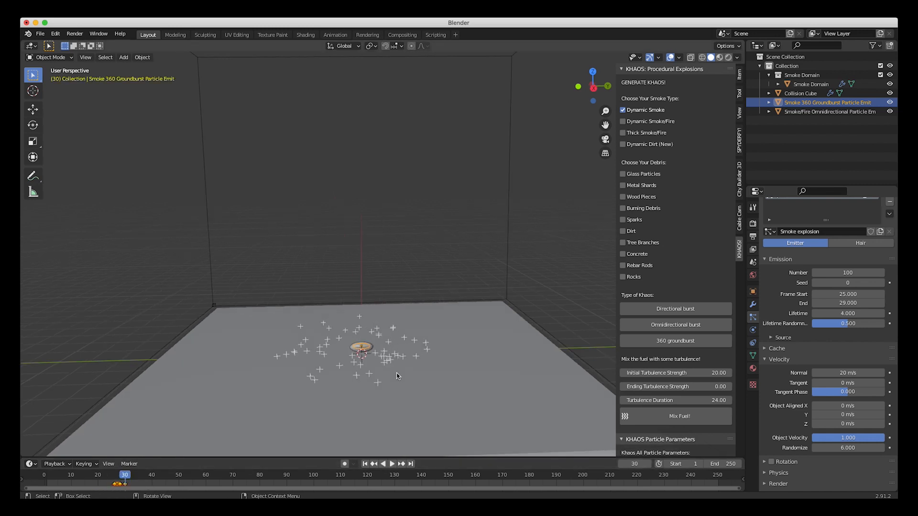
middle_click_drag(364, 372, 400, 371)
Set the smoke emission number to 700 particles and check the denser burst at frame 26
left_click(842, 272)
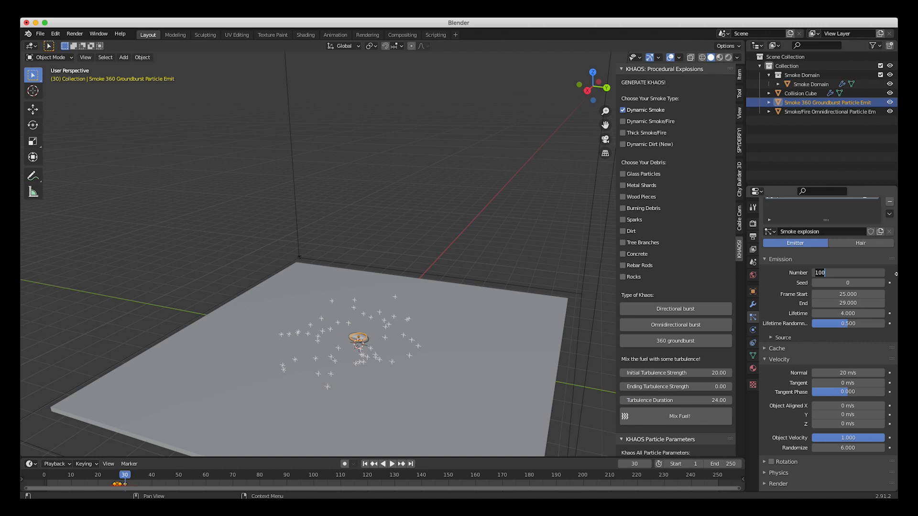
type("700")
key("Return")
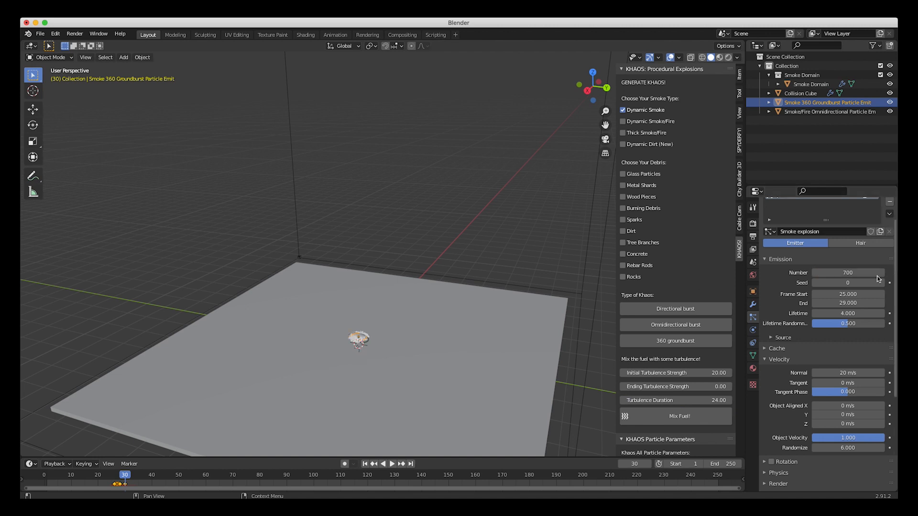
mouse_move(119, 477)
left_mouse_down()
mouse_move(96, 478)
mouse_move(125, 478)
mouse_move(114, 478)
left_mouse_up()
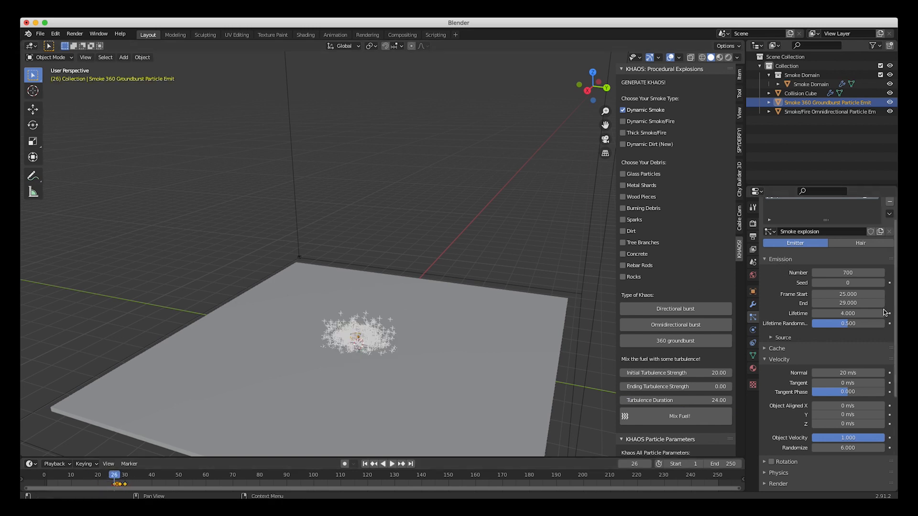
Set the smoke particles' lifetime to 3 and check the burst from above at frame 29
left_click(843, 313)
type("4.03")
key("Return")
left_click_drag(82, 476, 122, 476)
middle_click_drag(400, 281, 400, 310)
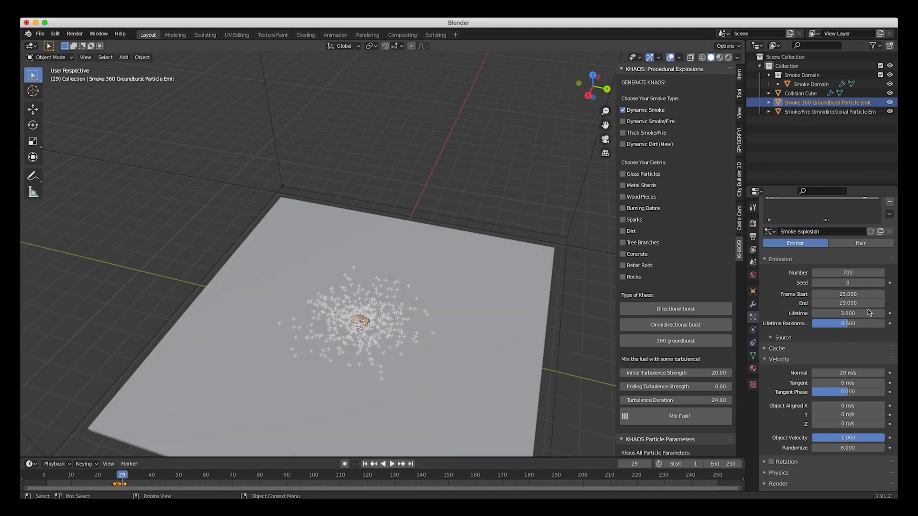
Set the smoke particles' lifetime randomness to 0 and play the burst briefly to frame 36
left_click_drag(863, 324, 813, 324)
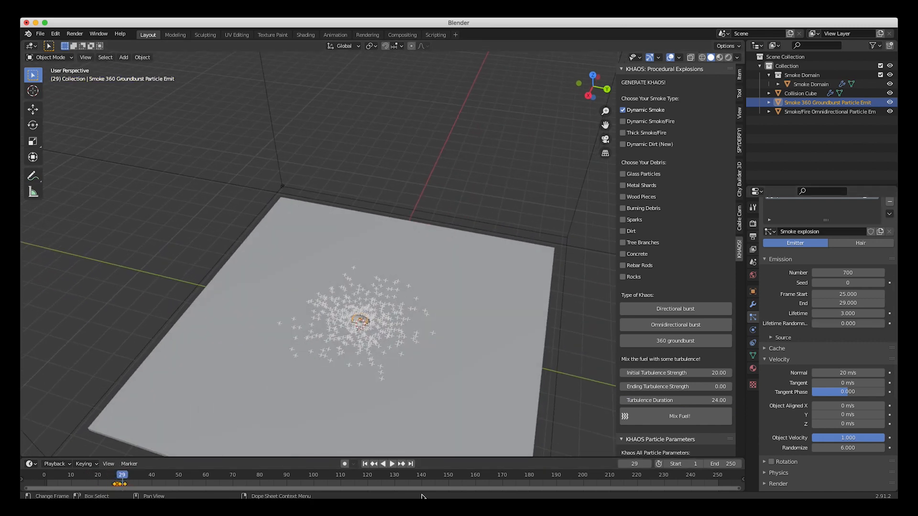
left_click(391, 464)
left_click(391, 463)
middle_click_drag(436, 310, 469, 290)
Set the smoke emission to start at frame 26 and end at frame 27, and check the burst up to frame 29
left_click(840, 305)
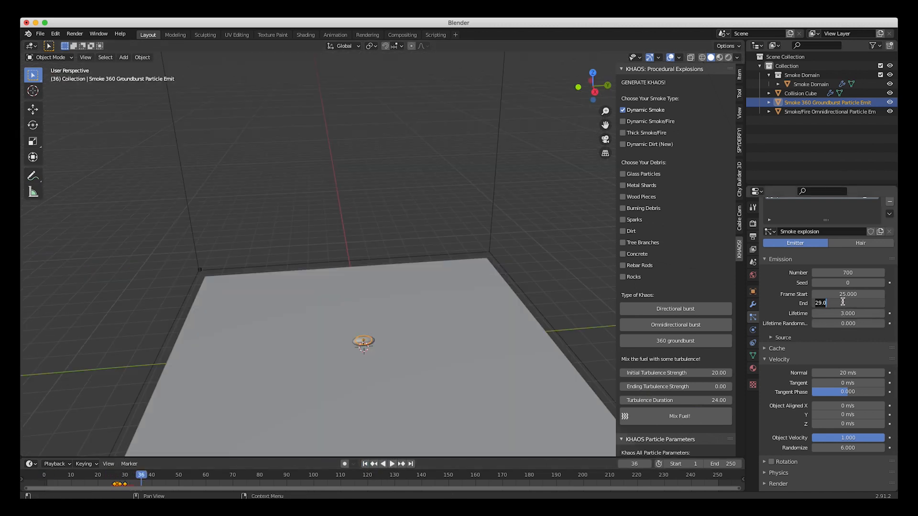
type("27")
left_click(843, 295)
type("26")
key("Return")
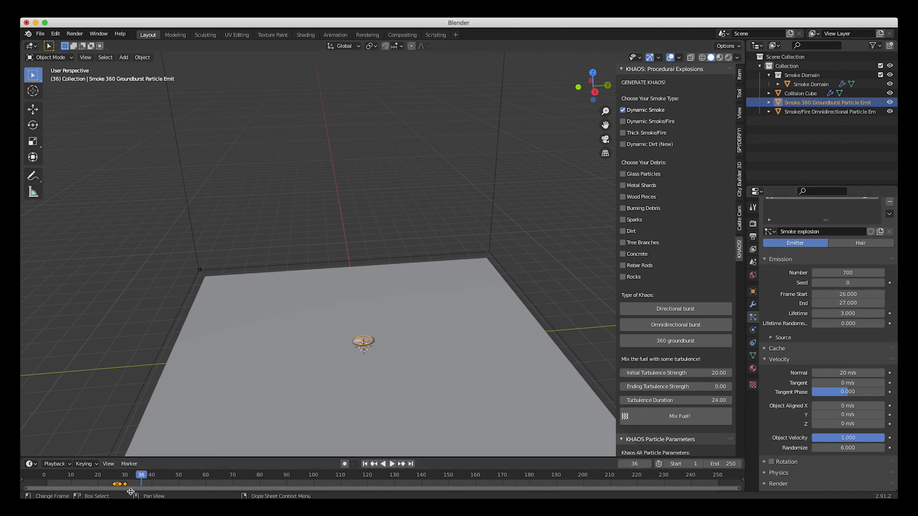
mouse_move(107, 475)
left_mouse_down()
mouse_move(128, 476)
mouse_move(98, 475)
mouse_move(130, 473)
mouse_move(119, 474)
left_mouse_up()
scroll(292, 290, "down", 10)
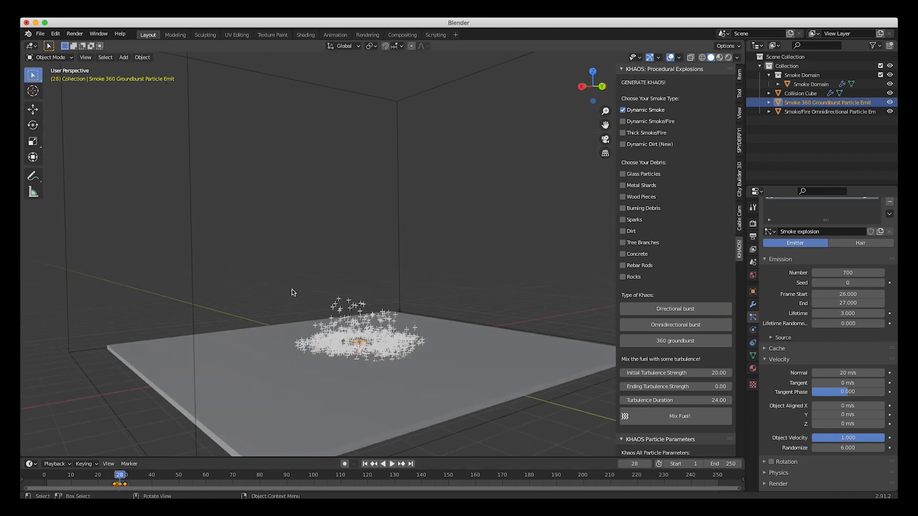
scroll(293, 292, "down", 5)
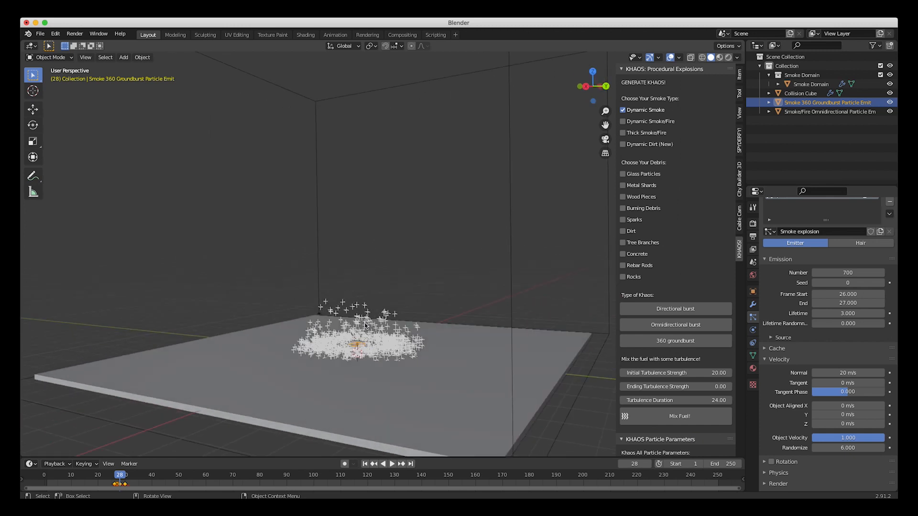
mouse_move(120, 478)
left_mouse_down()
mouse_move(98, 477)
mouse_move(122, 478)
left_mouse_up()
middle_click_drag(317, 300, 352, 350)
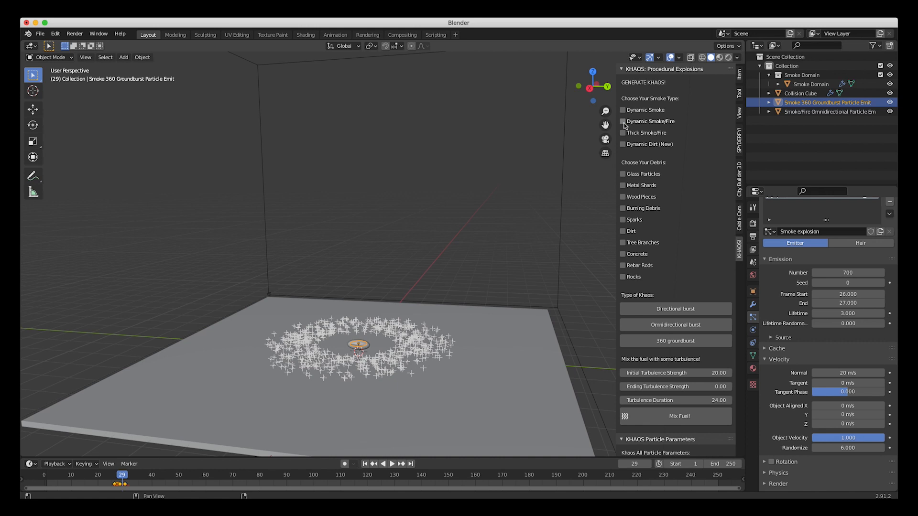
Add a Dynamic Smoke/Fire 360 groundburst emitter at frame 24 and raise it about 0.5 m along Z
scroll(671, 301, "down", 15)
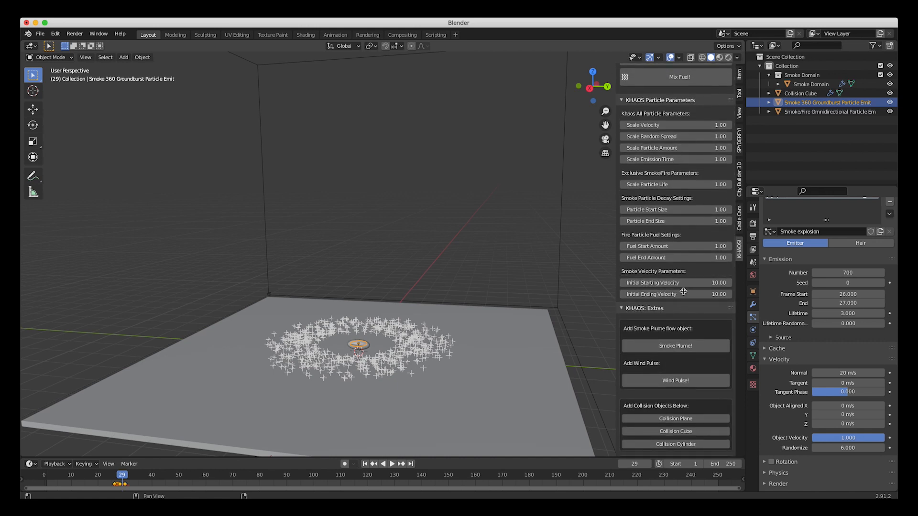
scroll(678, 238, "up", 15)
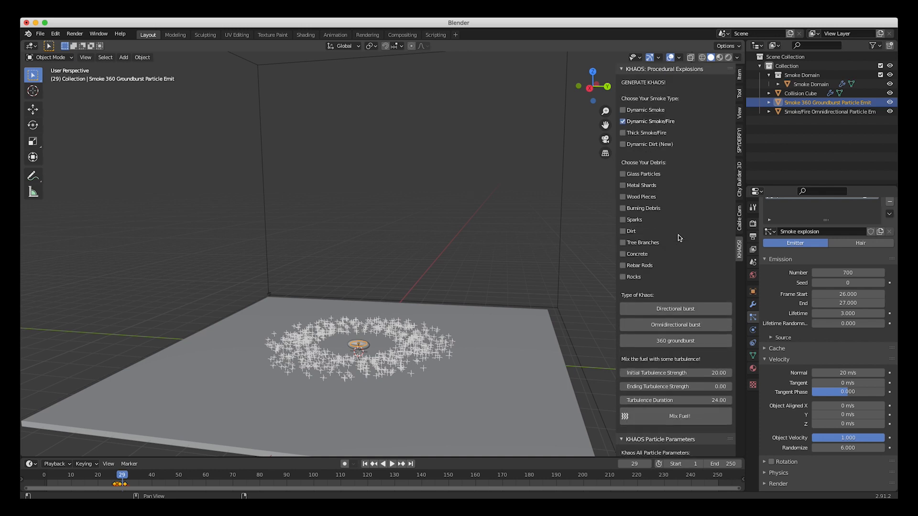
mouse_move(98, 487)
left_mouse_down()
mouse_move(90, 485)
mouse_move(109, 485)
left_mouse_up()
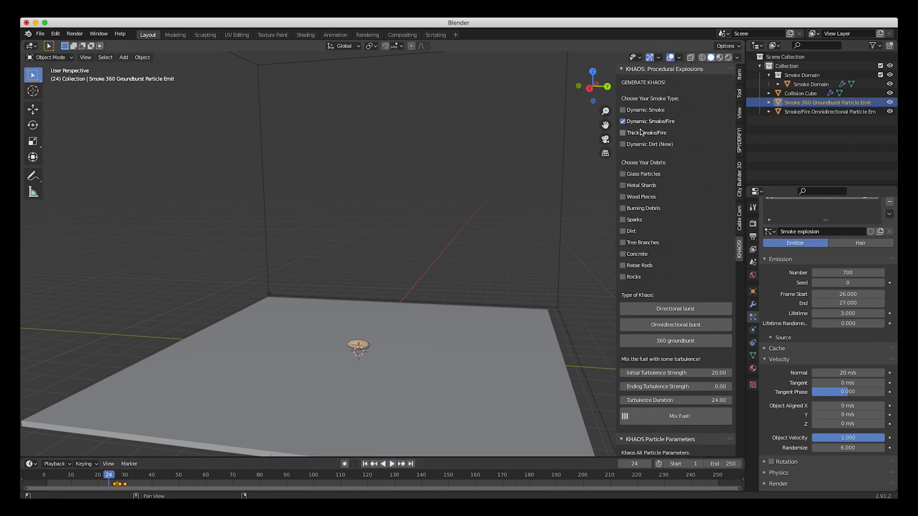
left_click(669, 342)
key("g")
key("z")
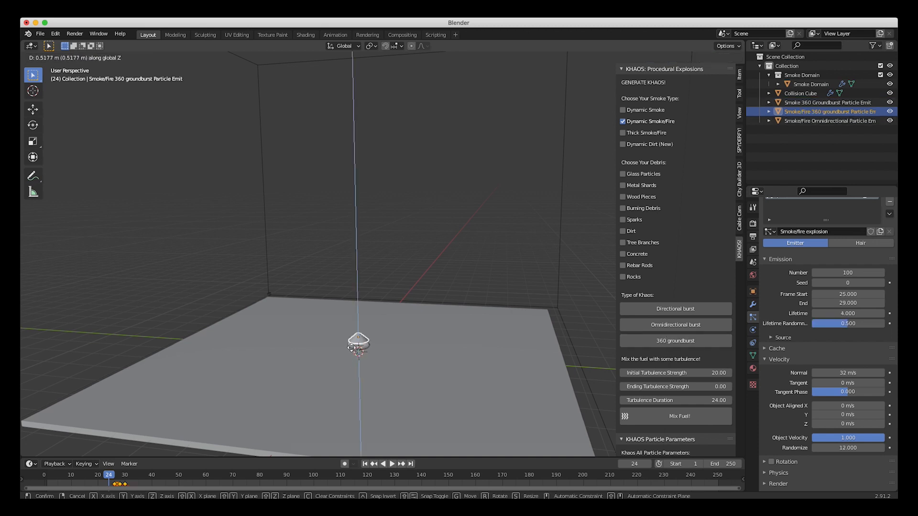
left_click(351, 347)
Set the smoke/fire groundburst particles' lifetime to 3 and check the burst at frame 28
left_click(879, 314)
type("4.03")
key("Return")
left_click_drag(110, 476, 120, 477)
scroll(338, 333, "left", 5)
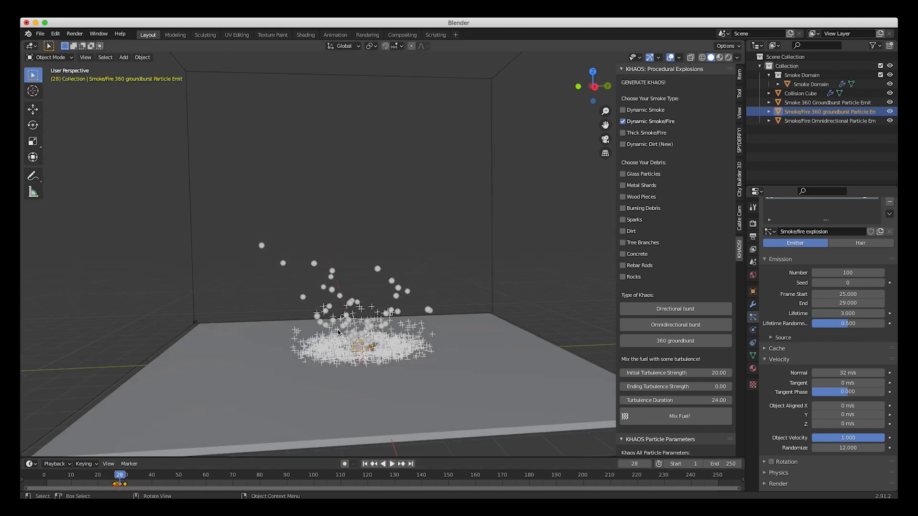
Set the smoke/fire particles' normal velocity to 20 m/s and velocity randomize to 6, checking the burst at frame 29
left_click(846, 374)
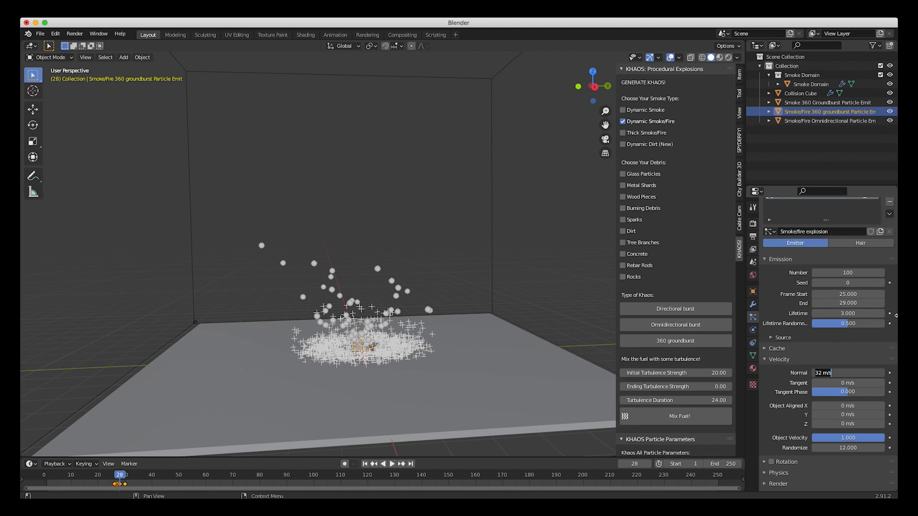
key("Return")
left_click_drag(97, 478, 121, 478)
left_click(843, 447)
type("6")
key("Return")
Set the smoke/fire emission number to 700 particles and check the burst at frame 28
left_click(848, 272)
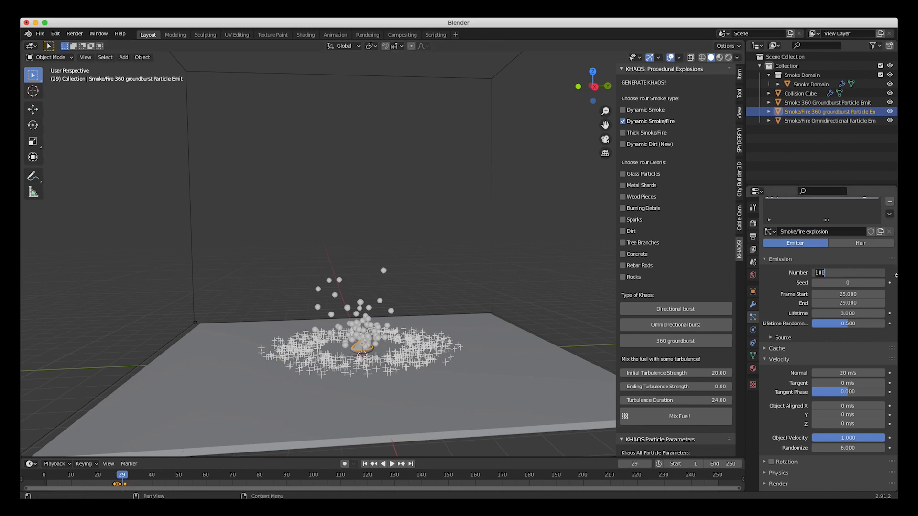
type("700")
key("Return")
left_click_drag(112, 477, 120, 479)
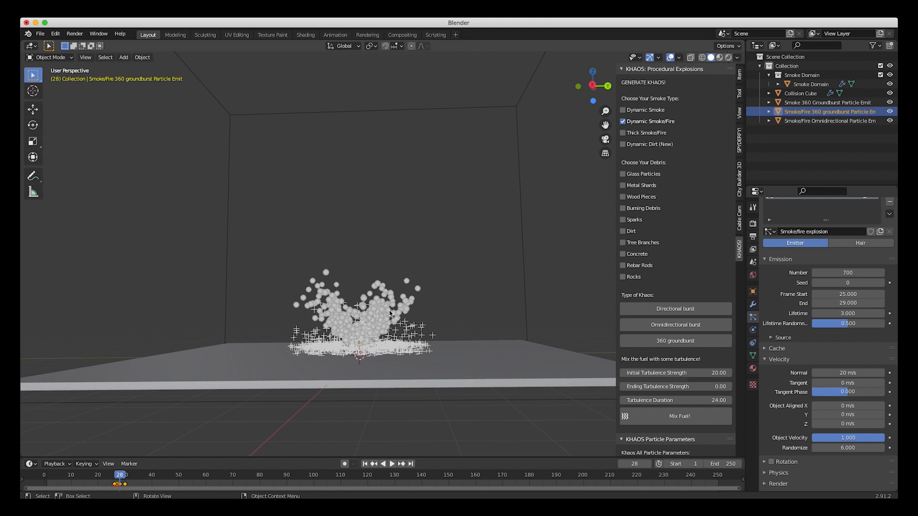
Return to frame 1, stretch the smoke/fire emitter along Z, adjust its height, and check the burst up to frame 29
left_click(365, 464)
key("s")
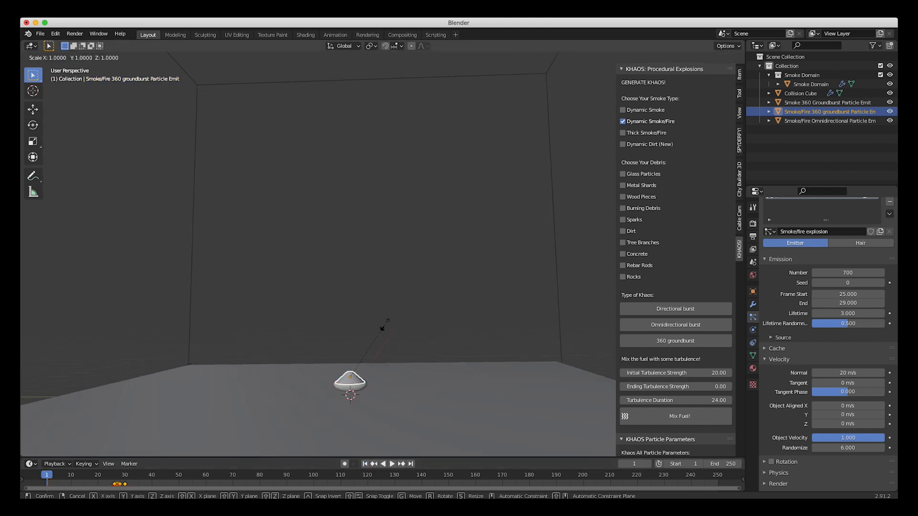
key("z")
left_click(404, 291)
key("g")
key("z")
left_click(373, 383)
left_click_drag(96, 469, 123, 478)
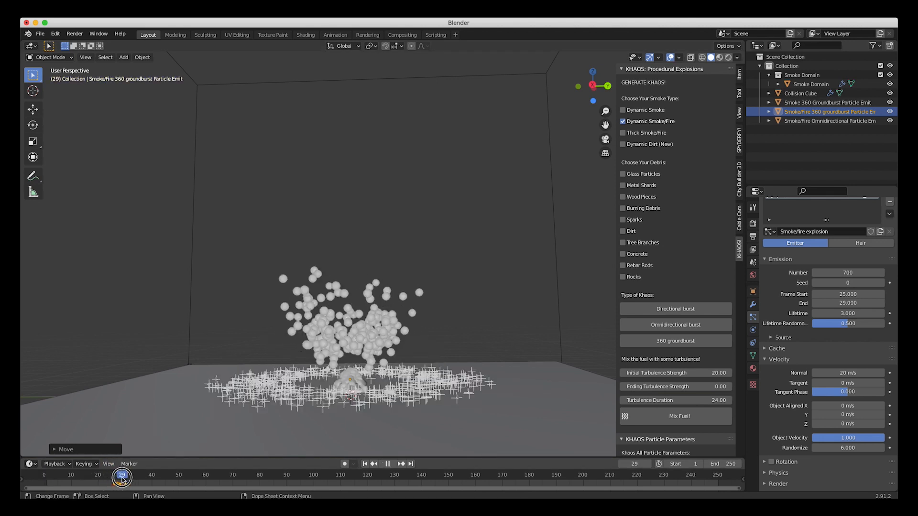
Set the smoke/fire particles' normal velocity to 18 m/s and their viewport display to Cross, and check frame 31
scroll(827, 335, "down", 6)
left_click(846, 382)
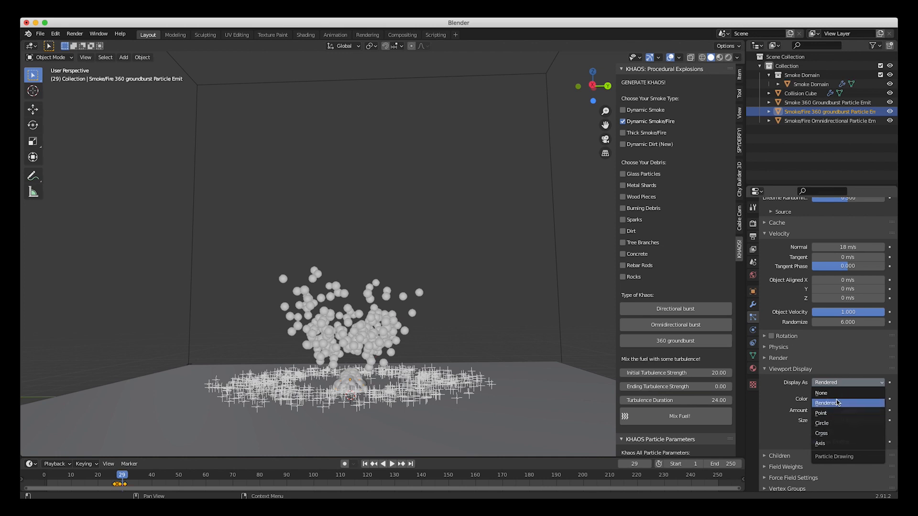
left_click(821, 434)
left_click(124, 477)
mouse_move(125, 480)
left_mouse_down()
mouse_move(96, 480)
mouse_move(127, 478)
left_mouse_up()
Set the smoke/fire particles' normal velocity to 12 m/s and check the burst at frame 29
left_click(846, 247)
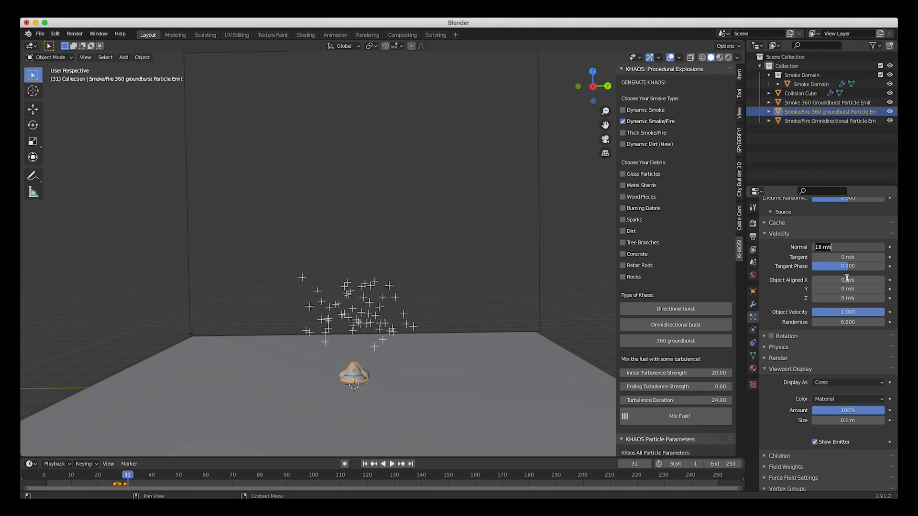
key("Return")
left_click_drag(87, 478, 123, 475)
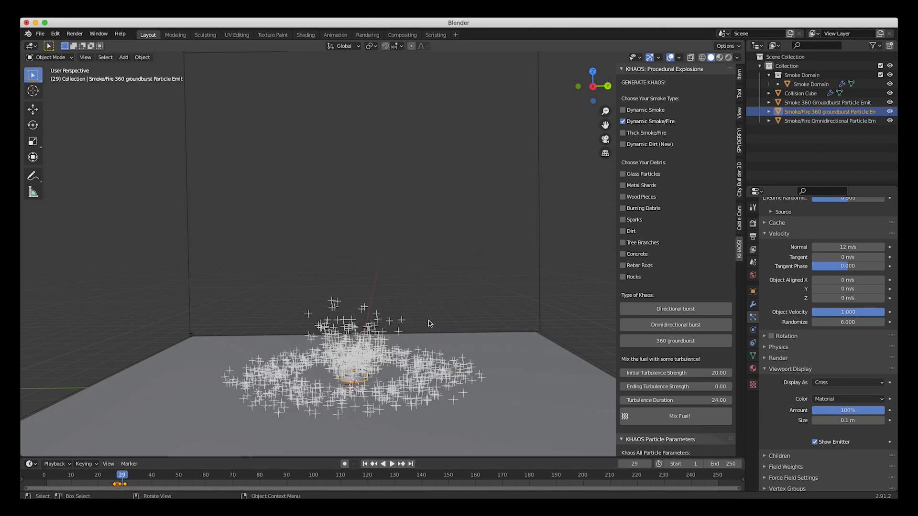
Set the smoke/fire particles' normal velocity to 14 m/s, check the burst at frame 29 and return to frame 24
key("space")
left_click(123, 476)
scroll(396, 341, "up", 5)
scroll(395, 342, "down", 8)
scroll(396, 341, "up", 5)
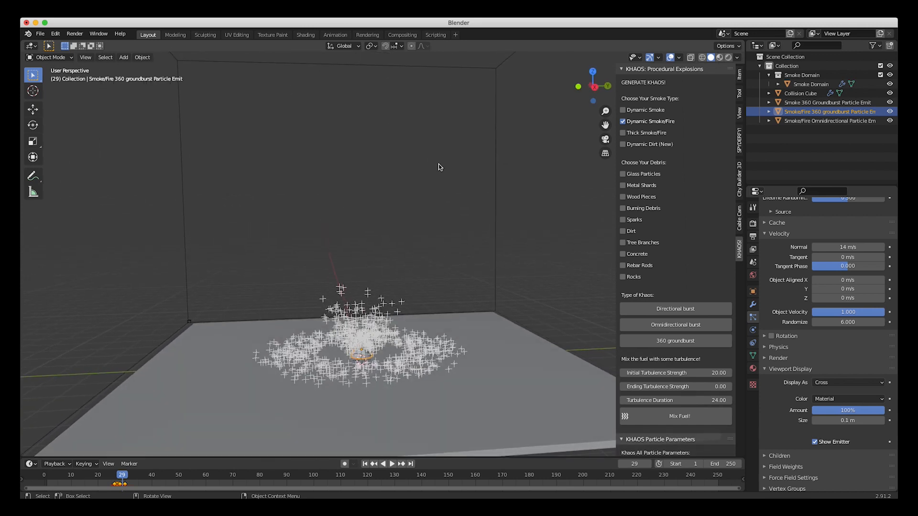
key("space")
left_click(112, 477)
key("space")
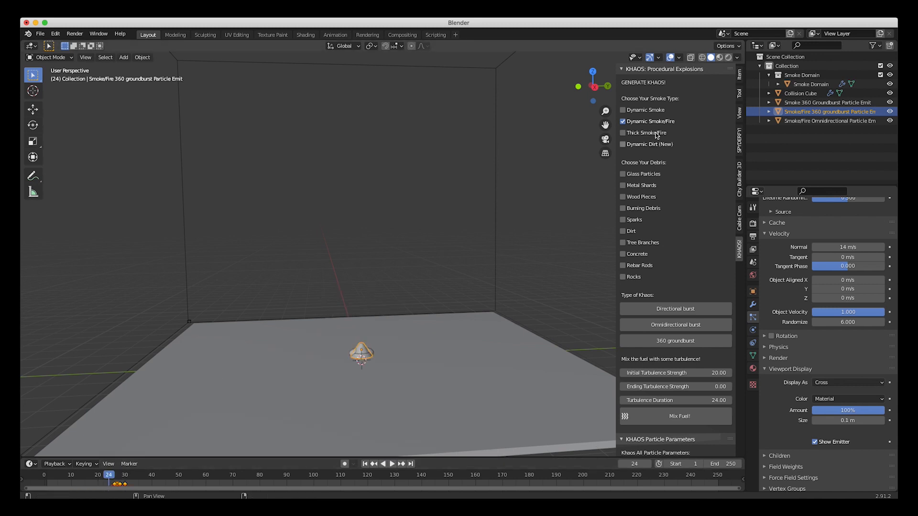
Add a second Dynamic Smoke/Fire 360 groundburst emitter and raise it along Z
left_click(672, 344)
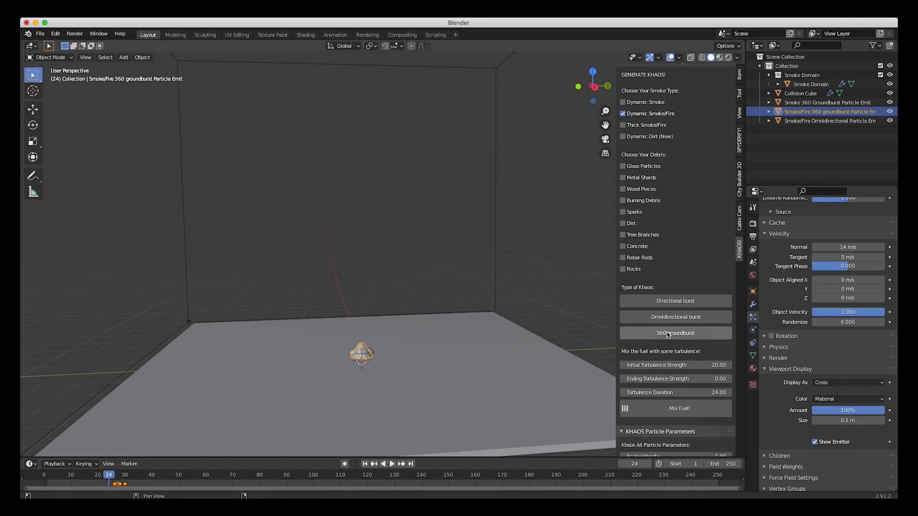
key("g")
key("z")
left_click(371, 398)
Stretch the new emitter along Z and scale it down into a narrow cone
key("s")
key("z")
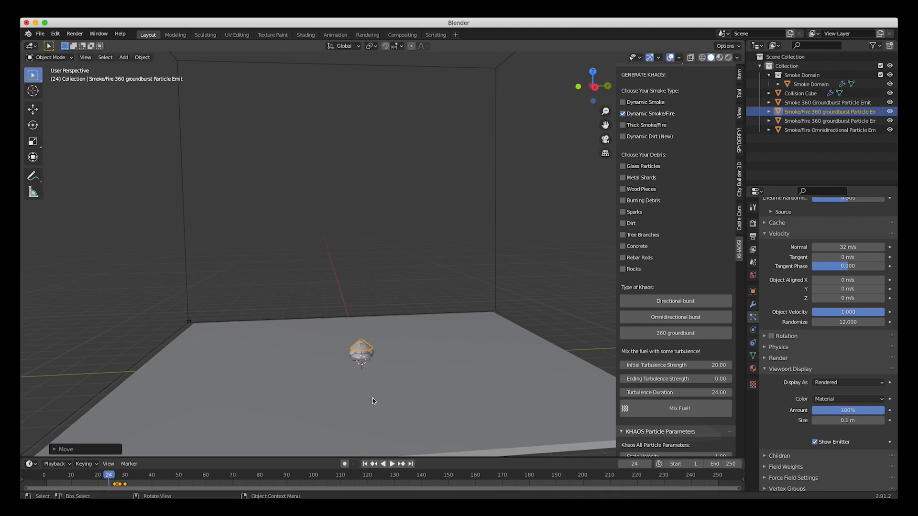
left_click(458, 323)
key("s")
left_click(346, 310)
Tilt the narrow emitter about 21° and shift it sideways about 0.12 m, mainly along Y
key("r")
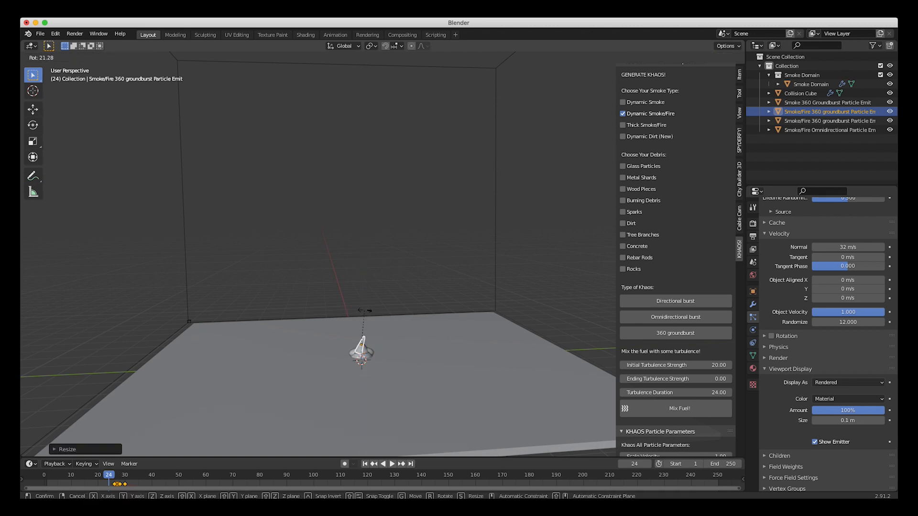
left_click(365, 312)
key("g")
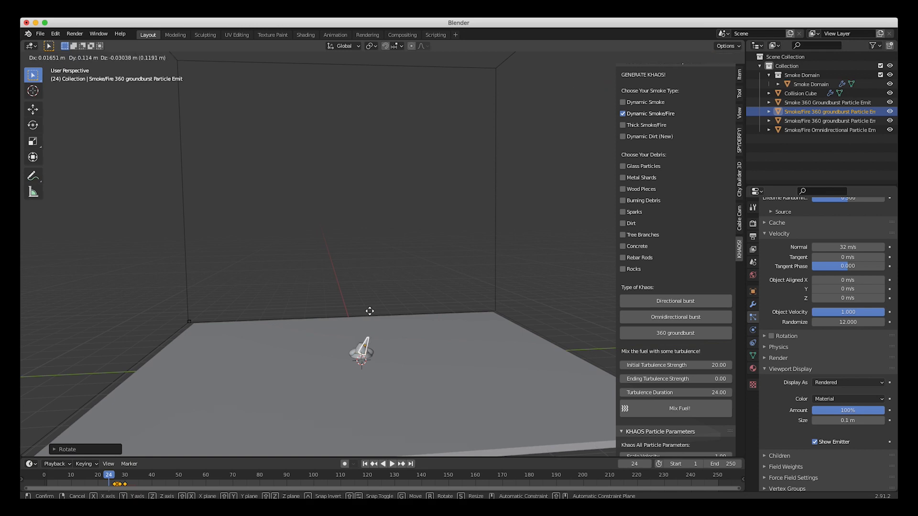
left_click(370, 311)
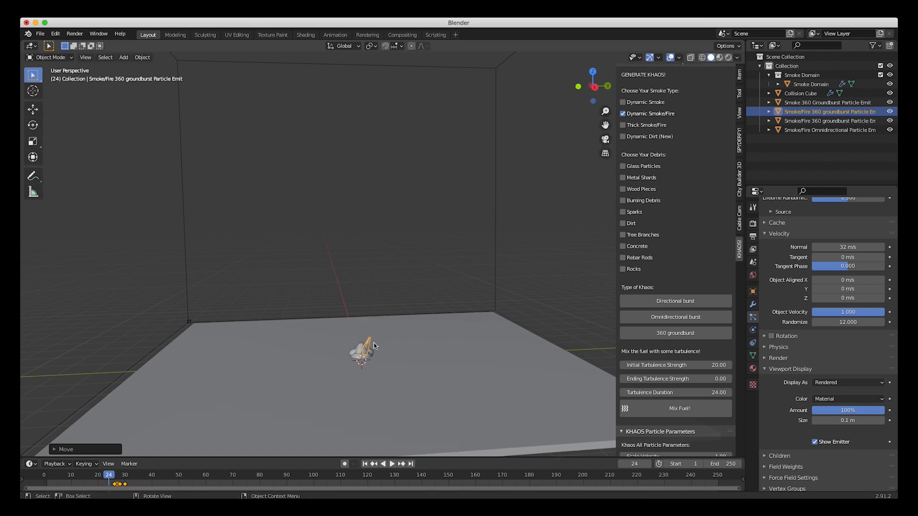
scroll(374, 346, "right", 5)
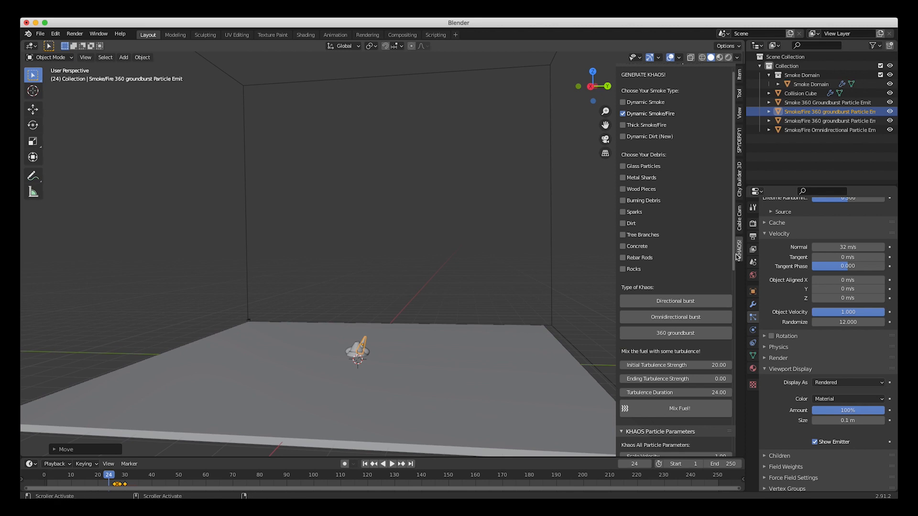
Set the tilted emitter's normal velocity to 20 m/s and emission end to frame 27, and check the burst at frame 29
left_click(848, 247)
key("Return")
scroll(774, 237, "up", 5)
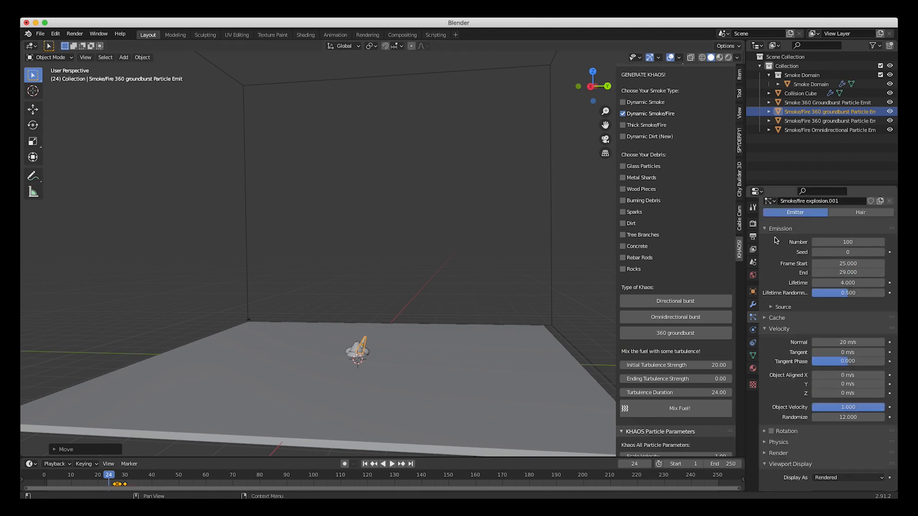
left_click(854, 272)
type("27")
key("Return")
scroll(860, 330, "down", 2)
key("space")
left_click(114, 476)
left_click_drag(113, 476, 123, 476)
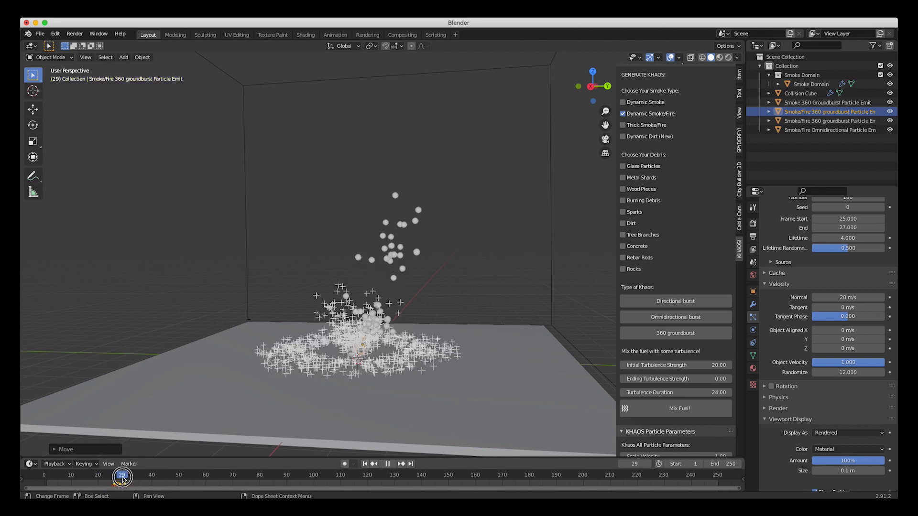
Set the tilted emitter's emission number to 1000 particles and check the jet at frame 27
scroll(790, 303, "up", 4)
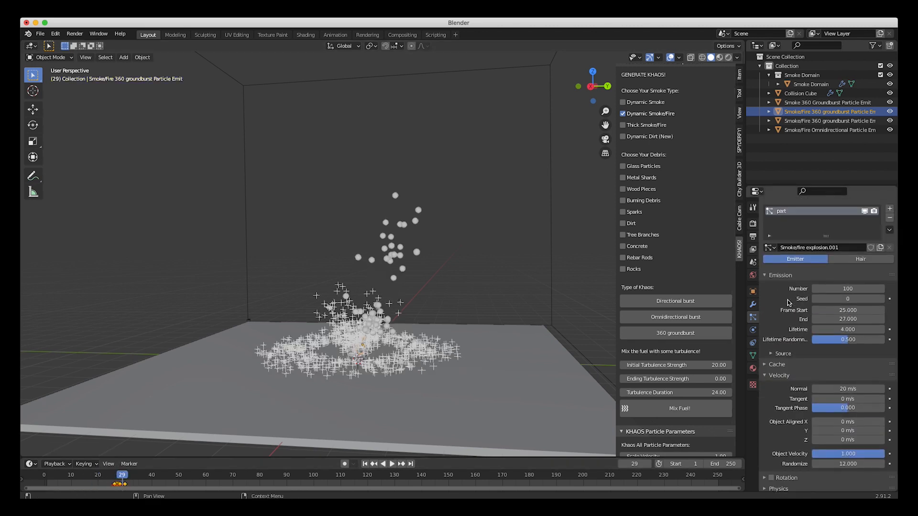
left_click(820, 289)
type("0")
key("Return")
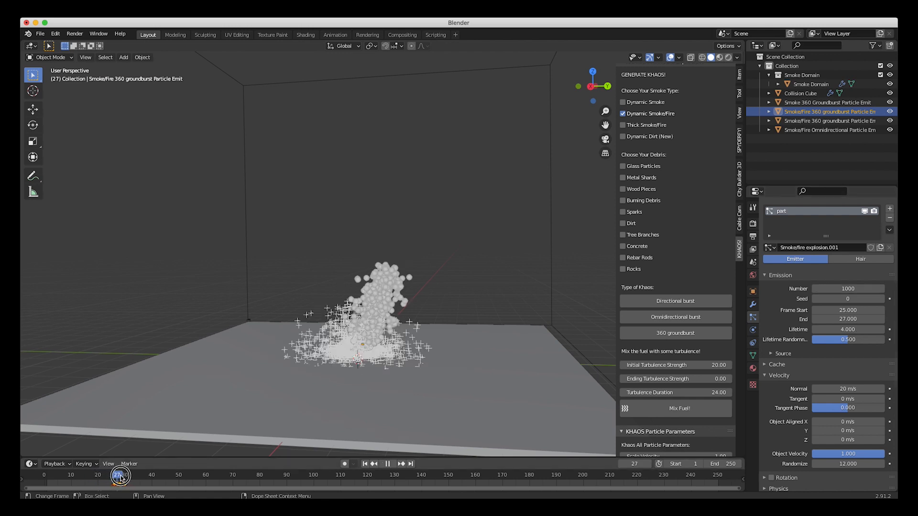
Set the tilted emitter's velocity randomize to 6 and check the jet at frame 29
left_click(840, 464)
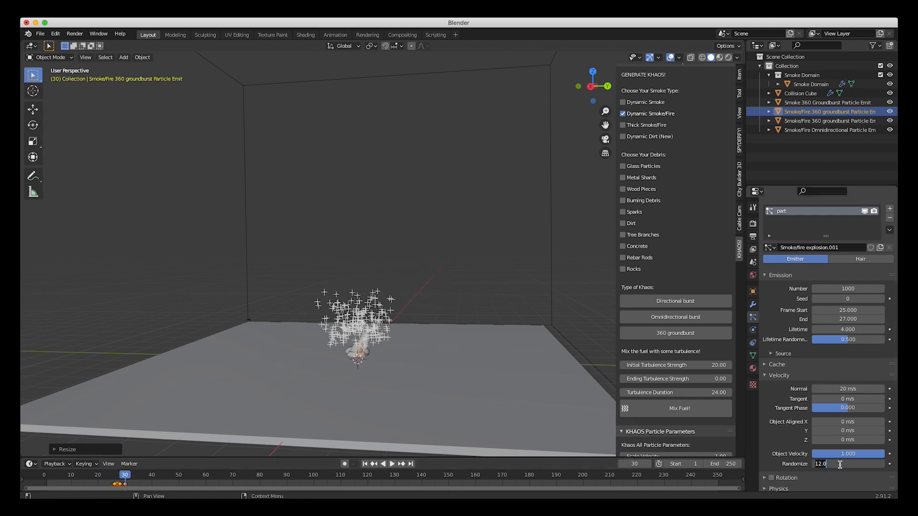
key("BackSpace")
key("BackSpace")
key("BackSpace")
key("BackSpace")
type("6")
key("Return")
left_click_drag(111, 476, 123, 479)
middle_click_drag(363, 329, 397, 340)
Set the tilted emitter's particle viewport display to Cross and inspect the combined burst from different angles
scroll(826, 446, "down", 8)
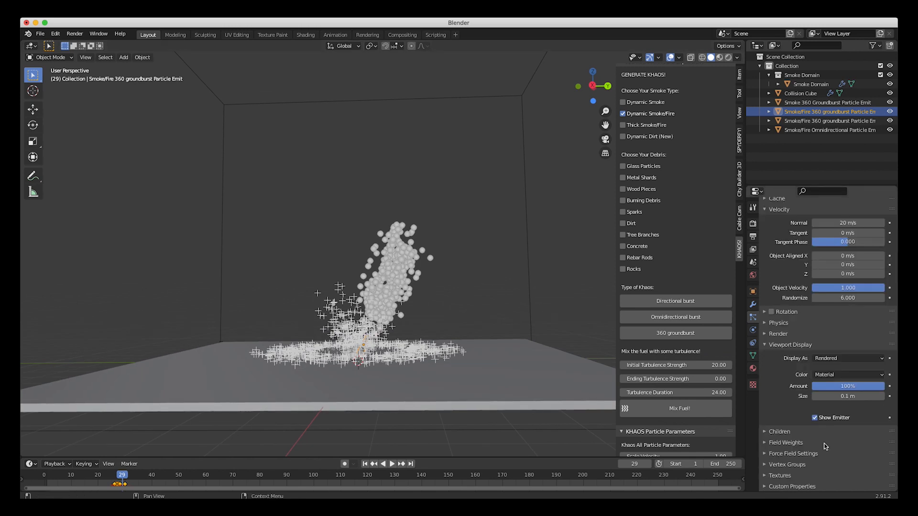
left_click(839, 359)
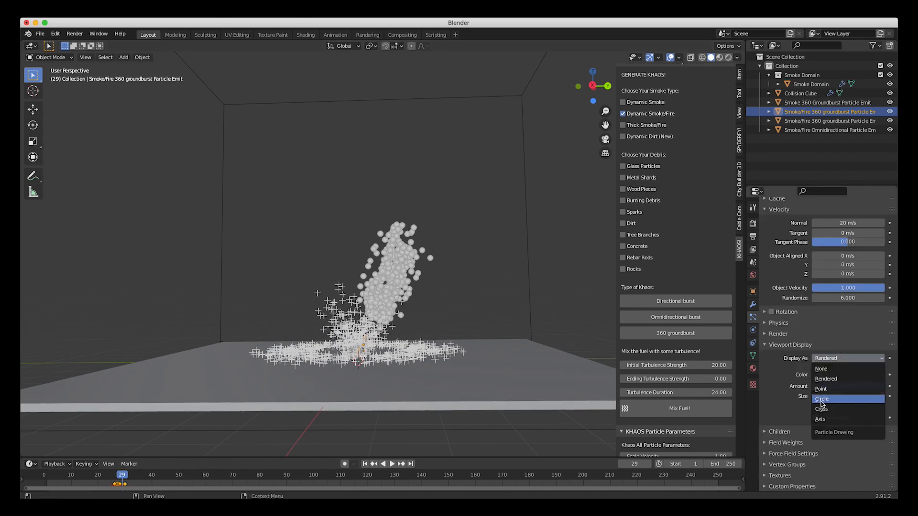
left_click(821, 410)
middle_click_drag(338, 317, 358, 272)
middle_click_drag(385, 238, 386, 287)
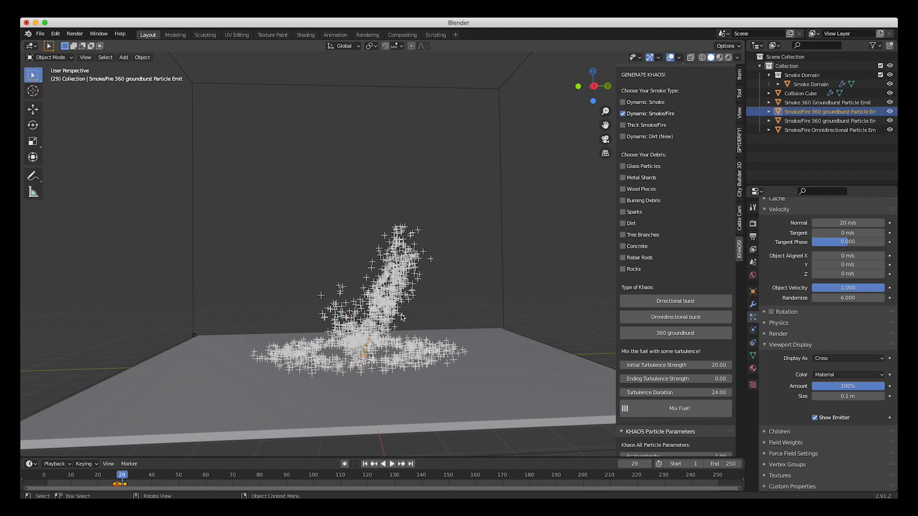
Duplicate the tilted smoke/fire emitter in place
key("shift+d")
right_click(415, 299)
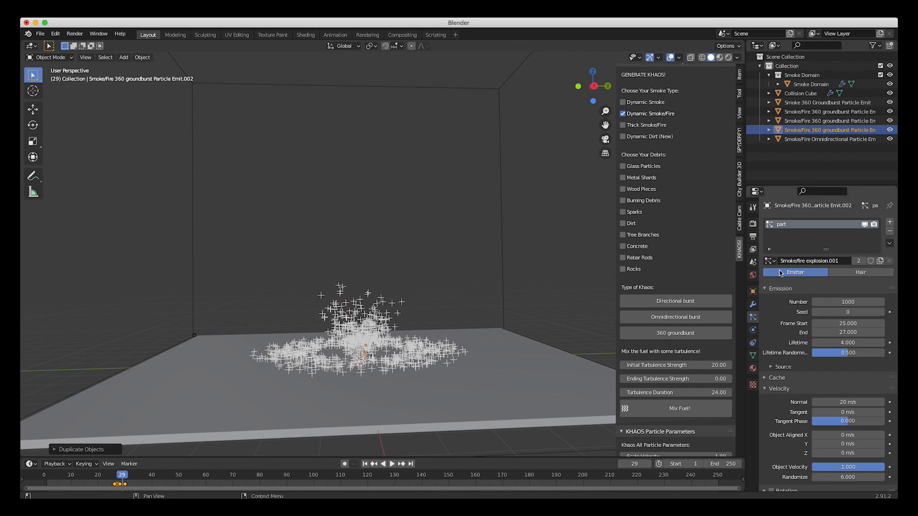
Give the duplicated emitter its own single-user particle settings, then tilt and reposition it at frame 1 beside the first jet
left_click(880, 263)
scroll(431, 382, "up", 2)
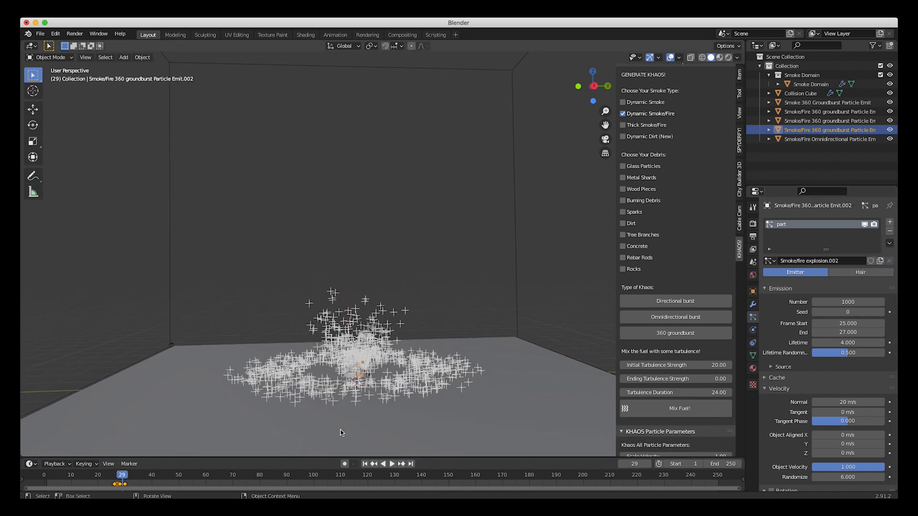
left_click(365, 464)
key("r")
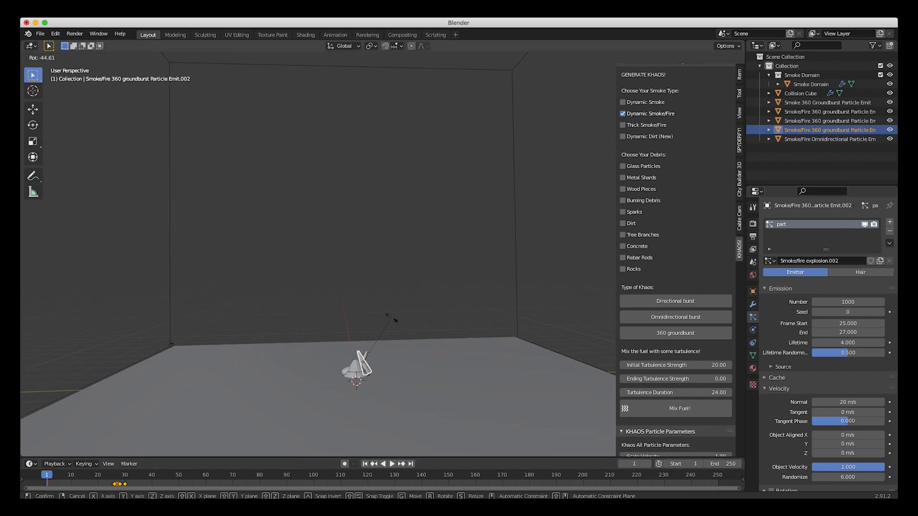
left_click(446, 366)
key("g")
left_click(433, 367)
Rotate the second tilted emitter again from another viewing angle and check its jet at frame 29
middle_click_drag(433, 368, 341, 376)
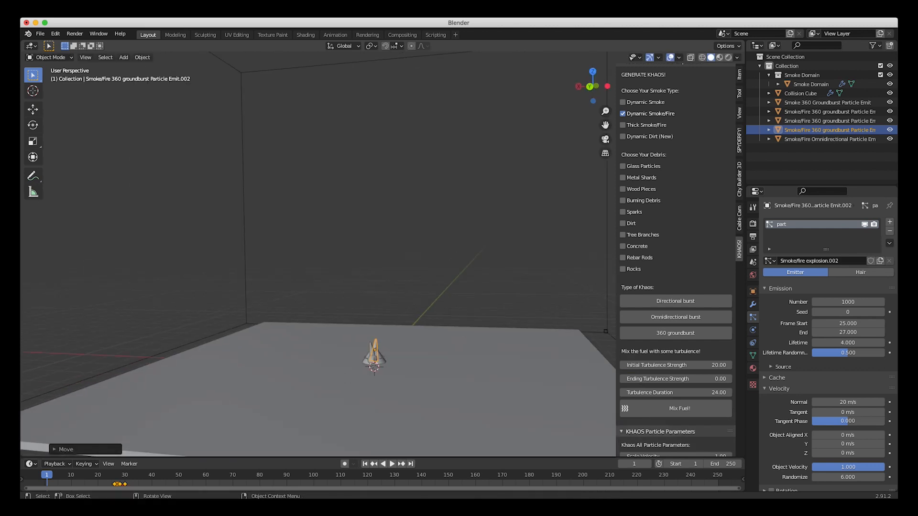
key("r")
left_click(446, 311)
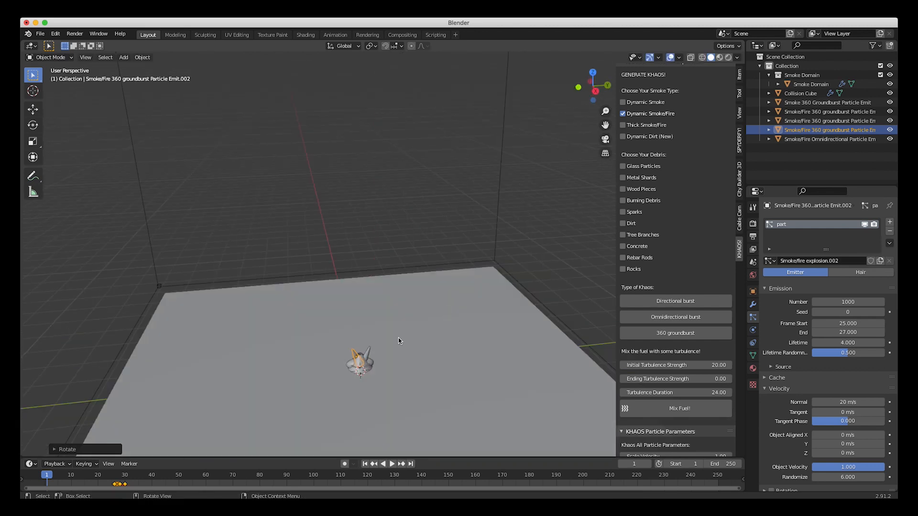
left_click_drag(106, 476, 116, 480)
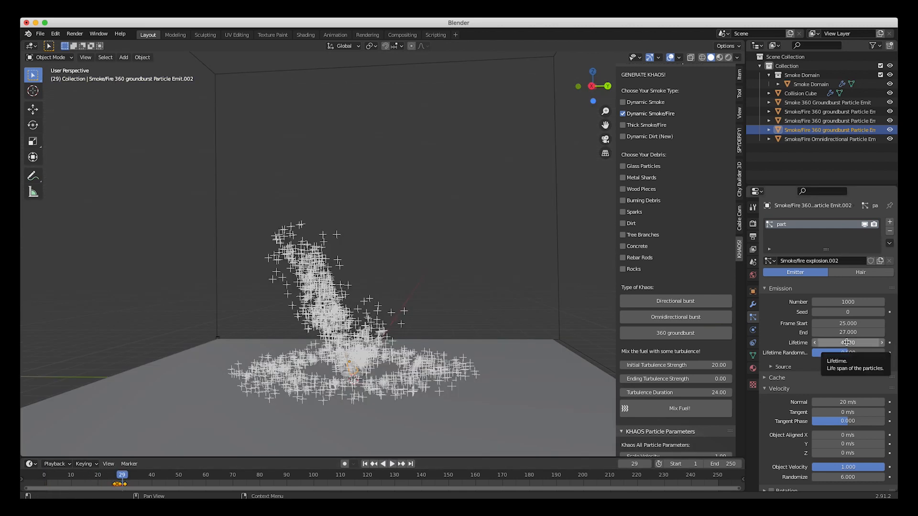
Set the second tilted emitter's lifetime to 5, frame start to 27 and end to 29, and check the burst through frame 32
left_click(847, 342)
type("4.0")
key("Return")
left_click(856, 323)
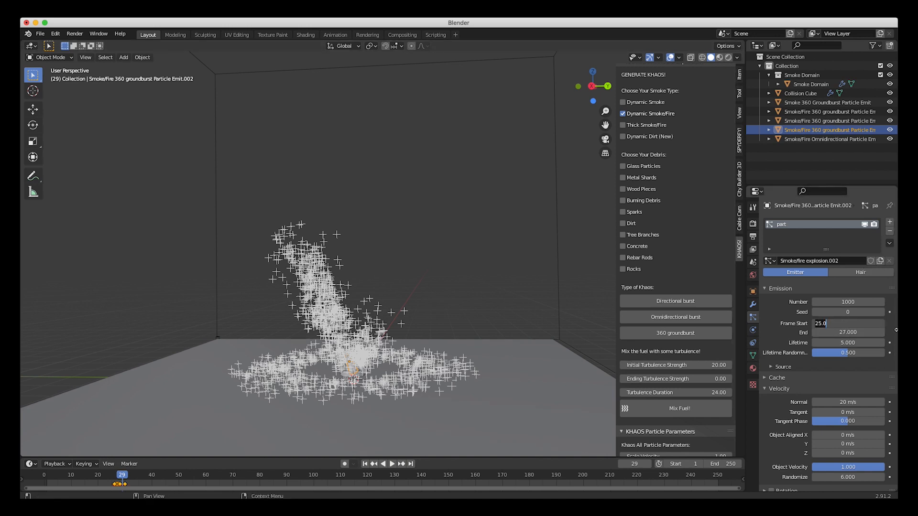
type("27")
key("Return")
left_click(843, 332)
type("29")
key("Return")
left_click_drag(102, 472, 131, 476)
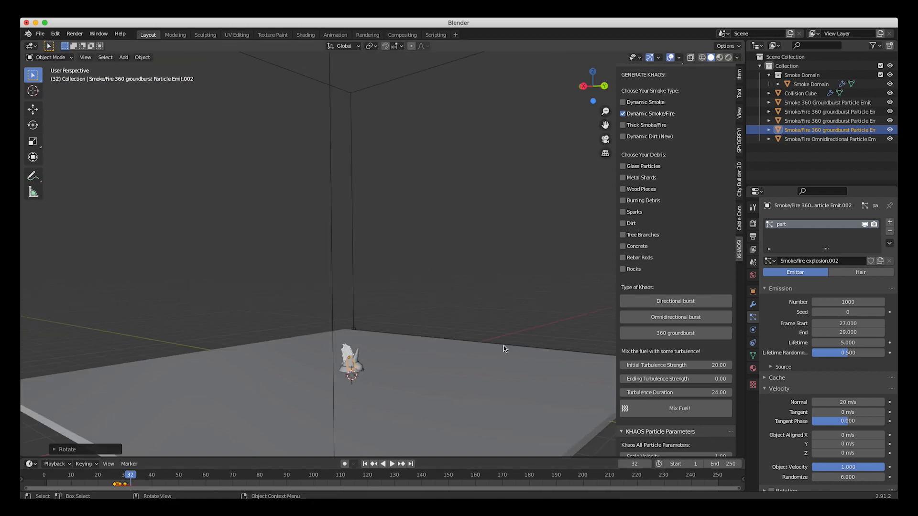
Duplicate the second tilted emitter in place and make the copy's particle settings single-user
scroll(503, 345, "down", 3)
key("shift+d")
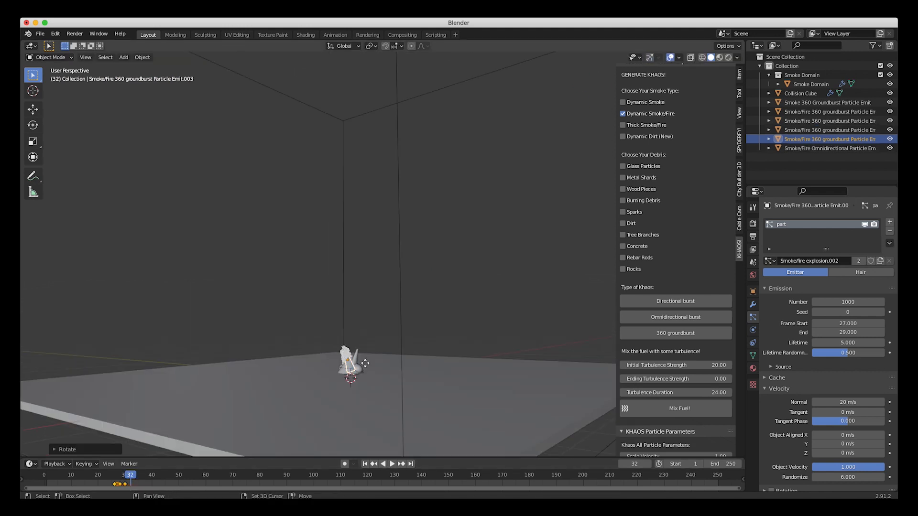
right_click(362, 366)
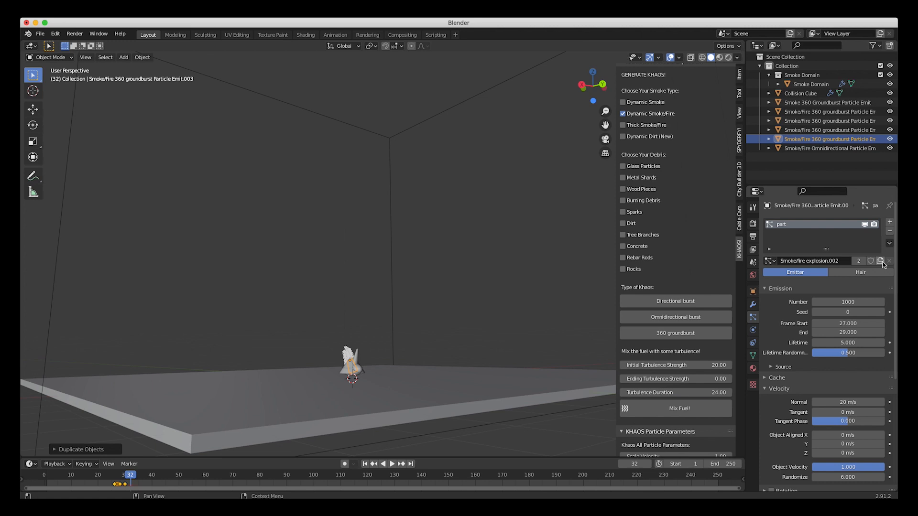
left_click(881, 261)
scroll(321, 339, "up", 5)
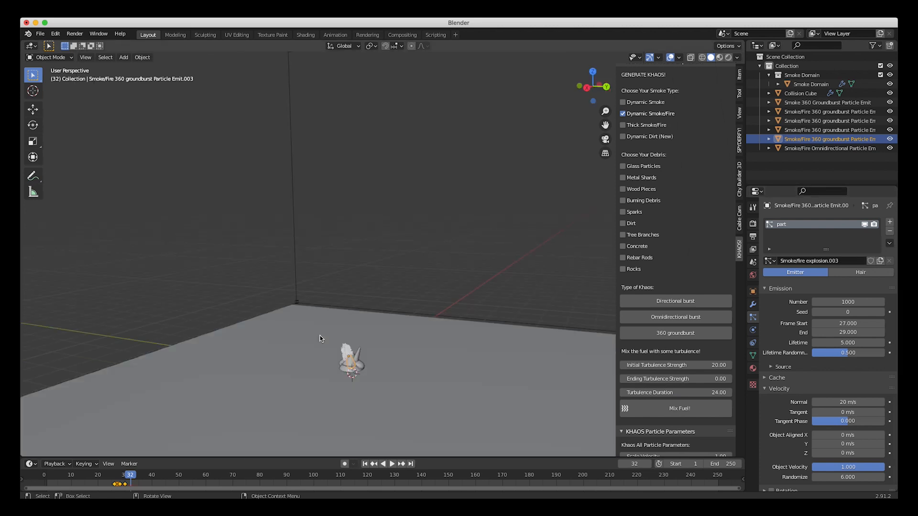
Rotate and reposition the third tilted emitter so its jet points in a separate direction, and check the burst at frame 31
key("r")
left_click(291, 318)
middle_click_drag(290, 319, 351, 357)
key("g")
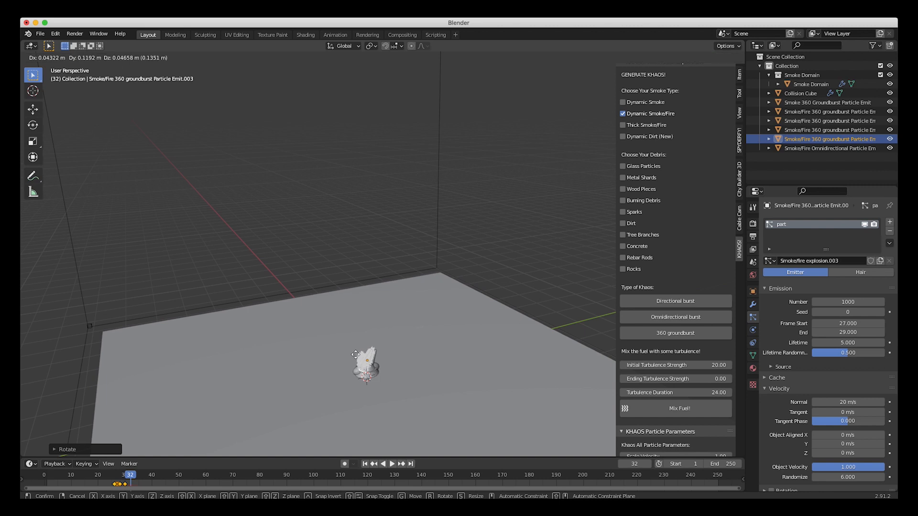
left_click(458, 355)
key("r")
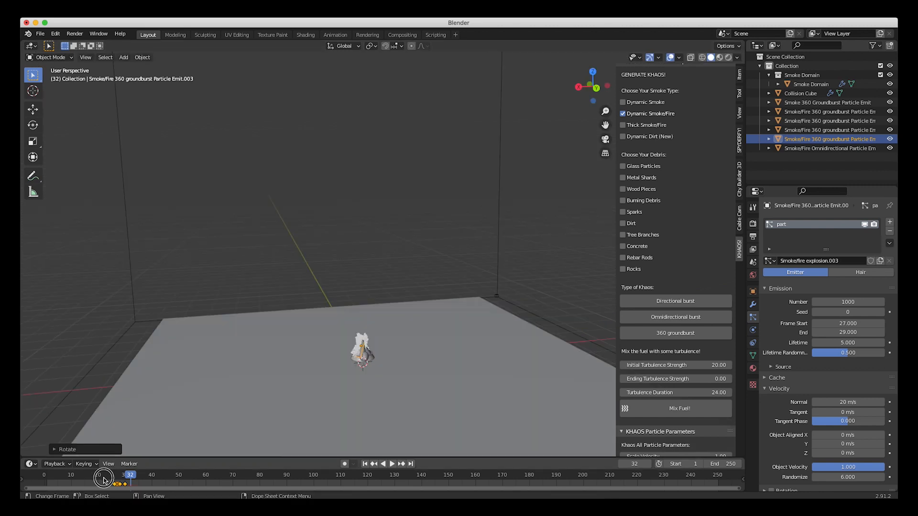
left_click_drag(104, 478, 127, 477)
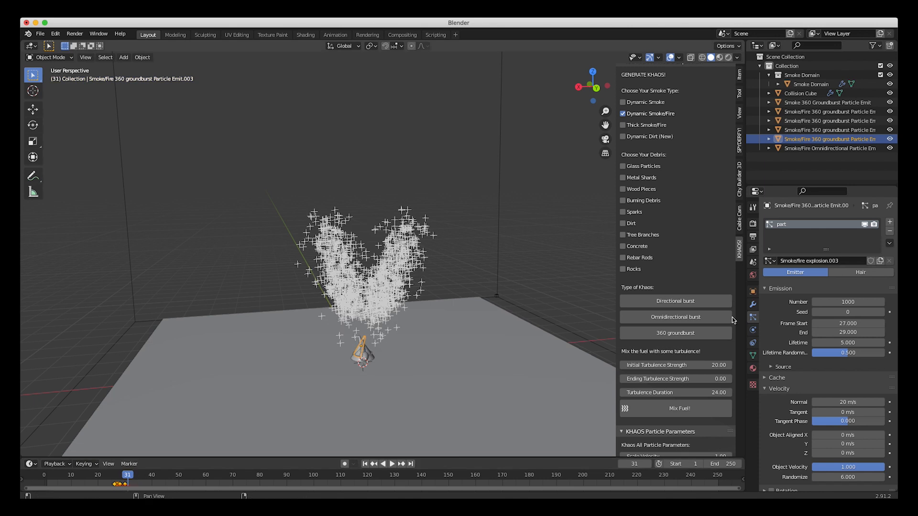
Set the third tilted emitter's frame start to 26 and lifetime to 4, and play back the burst
left_click(845, 325)
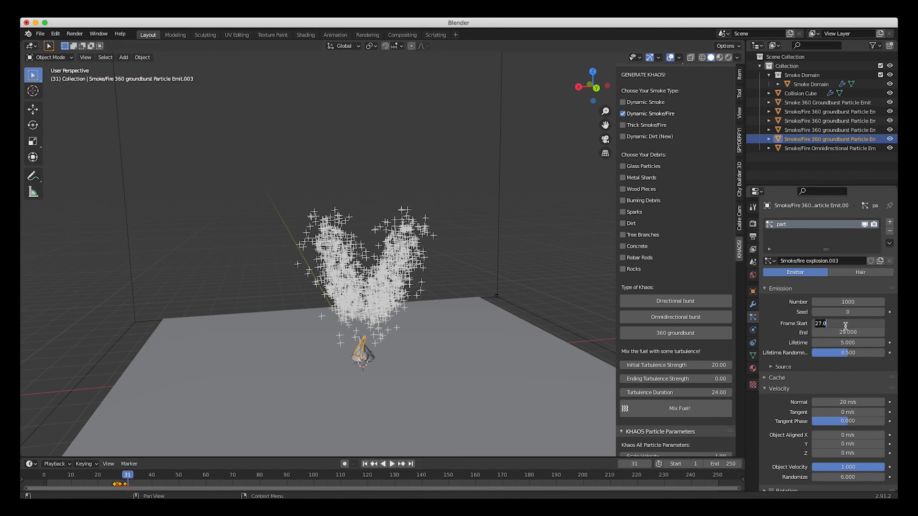
type("26")
left_click(845, 343)
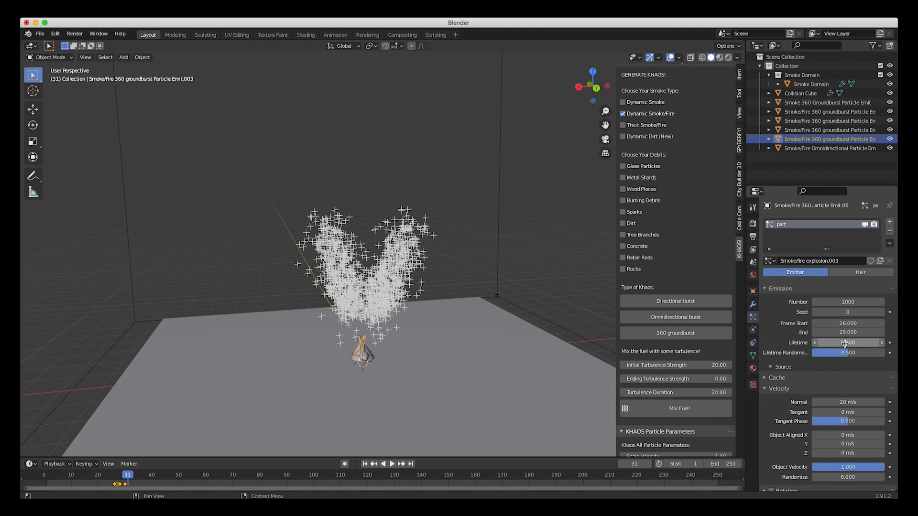
type("4")
key("Return")
key("space")
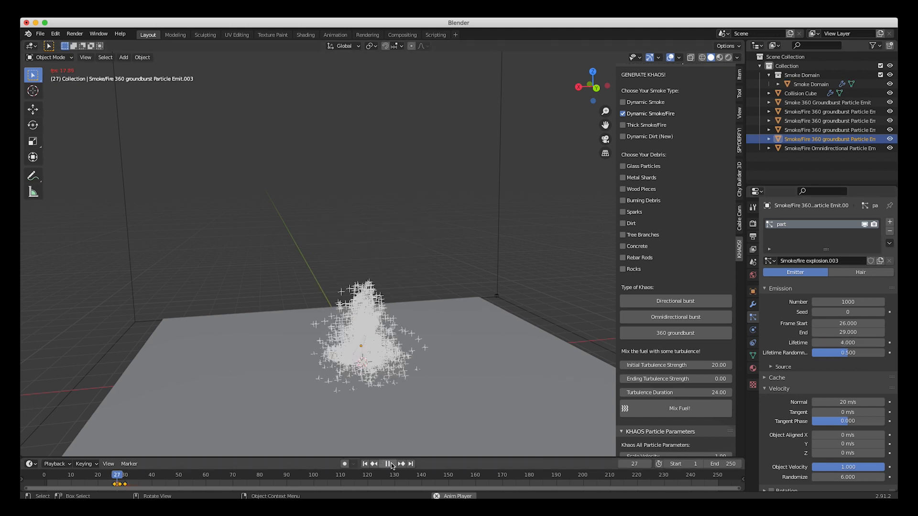
Duplicate the third tilted emitter in place and make the copy's particle settings single-user
scroll(320, 362, "right", 10)
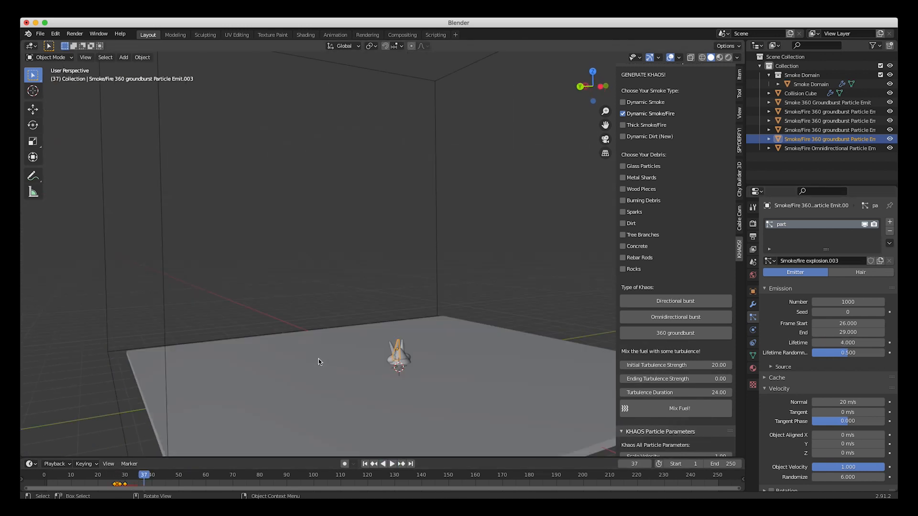
key("shift+d")
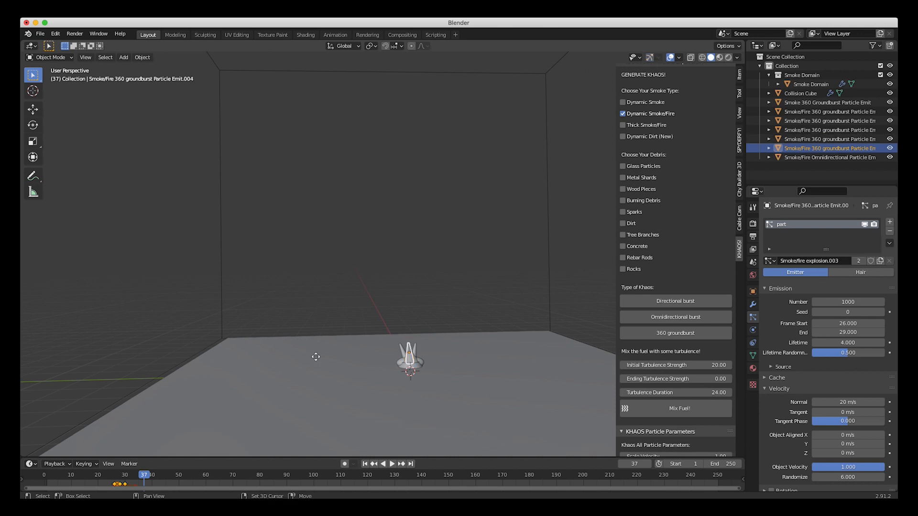
key("Escape")
left_click(879, 261)
Rotate the fourth tilted emitter to aim its jet away from the other three
scroll(441, 375, "right", 5)
scroll(441, 375, "left", 4)
scroll(441, 375, "up", 2)
key("r")
left_click(503, 311)
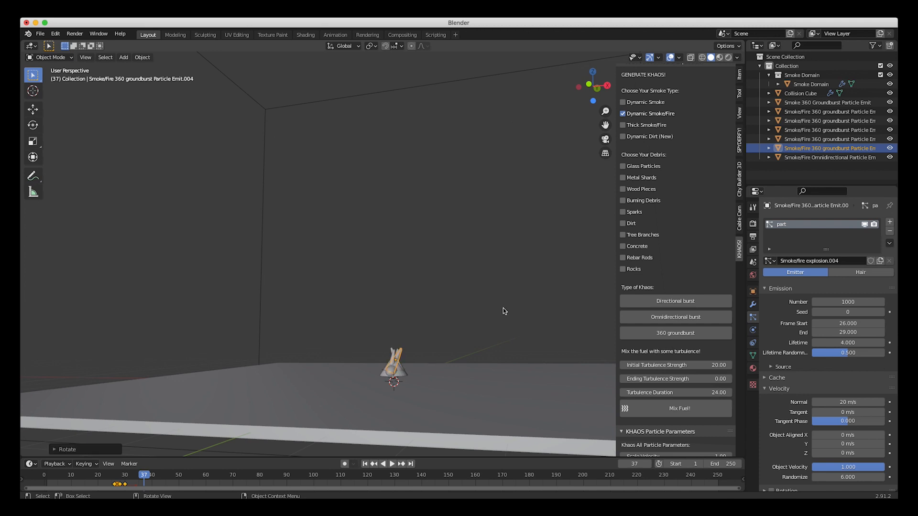
Scale the fourth tilted emitter along its local Z axis, resize it overall and check the burst at frame 30
key("s")
key("z")
key("z")
left_click(475, 320)
key("s")
left_click(523, 321)
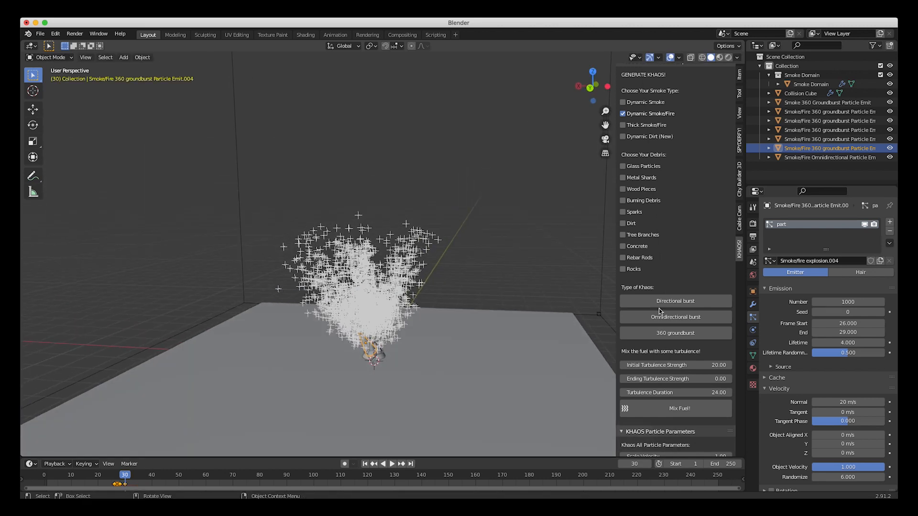
Set the fourth tilted emitter's emission number to 1400 particles
left_click(845, 302)
type("1000")
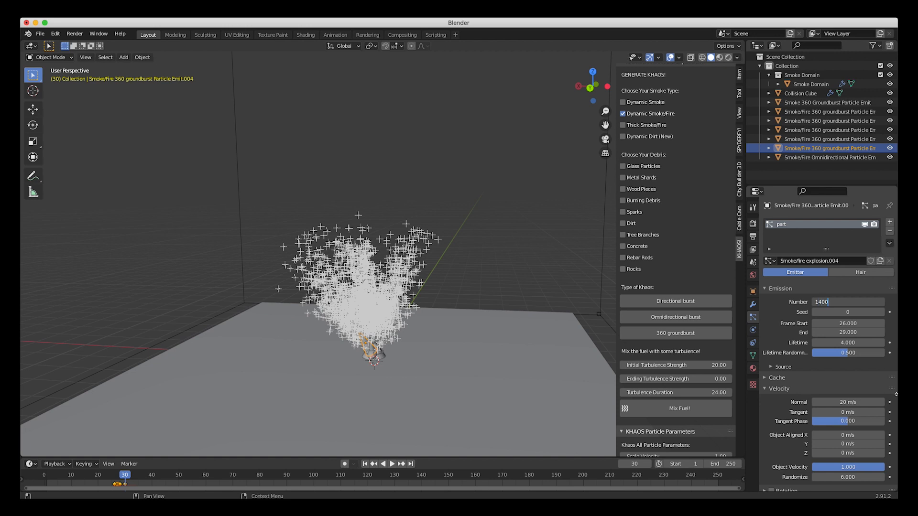
key("Return")
Select the second tilted emitter, set its particle lifetime to 6 and play back the burst
left_click(357, 242)
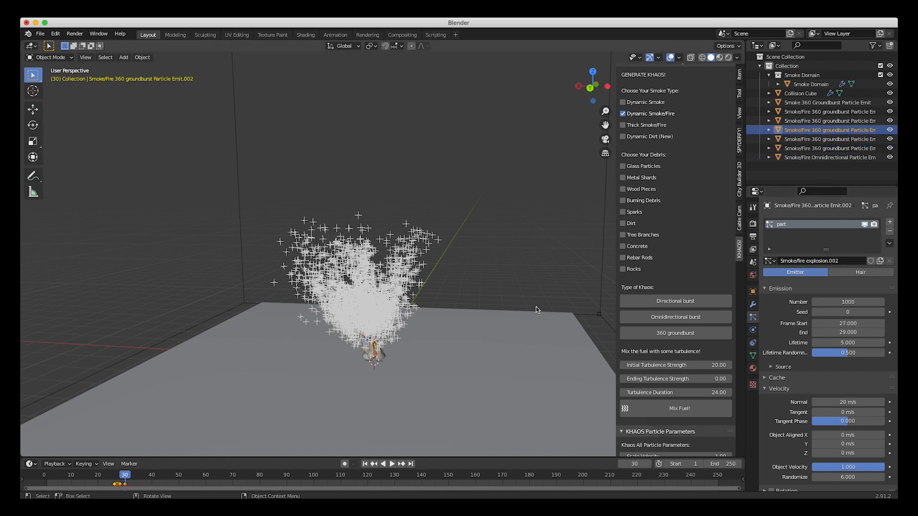
left_click(844, 343)
type("6")
key("Return")
left_click(103, 476)
key("space")
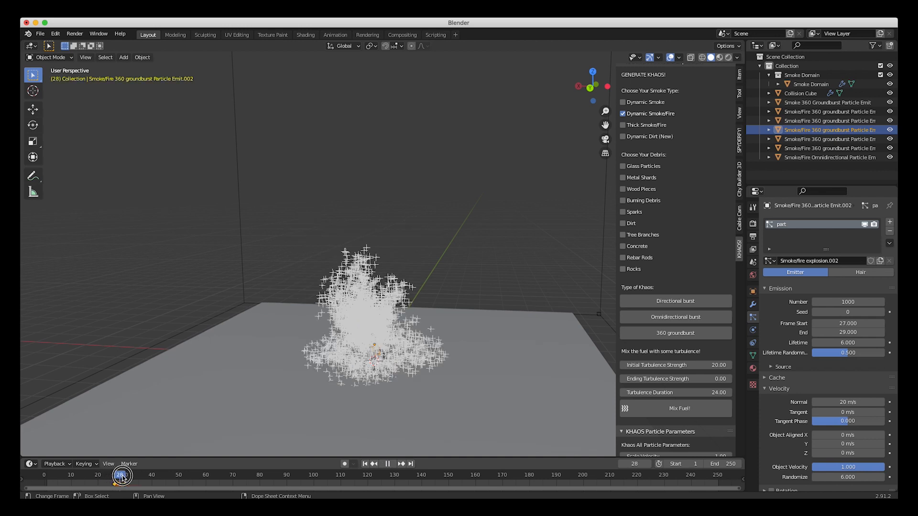
key("space")
Clear the selection and generate a 360 groundburst at frame 28 with only Burning Debris enabled
middle_click_drag(374, 290, 480, 262)
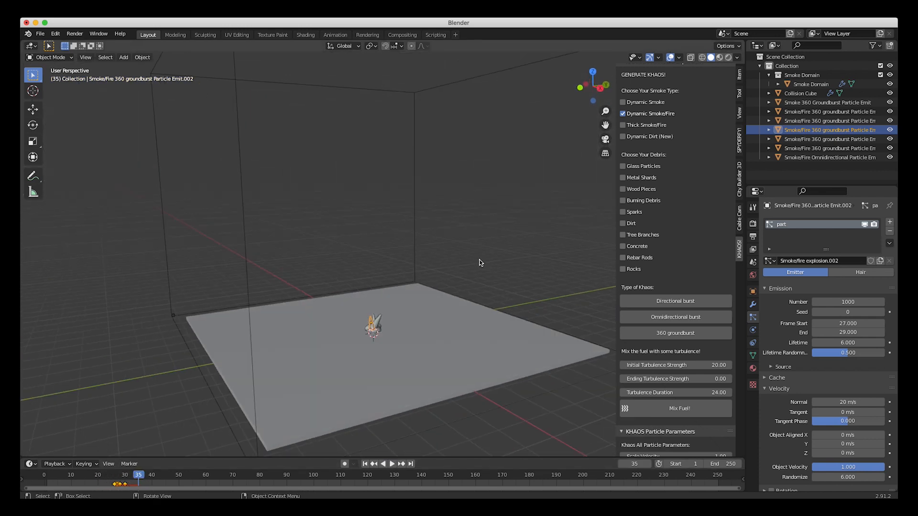
left_click(363, 335)
middle_click_drag(379, 325, 387, 301)
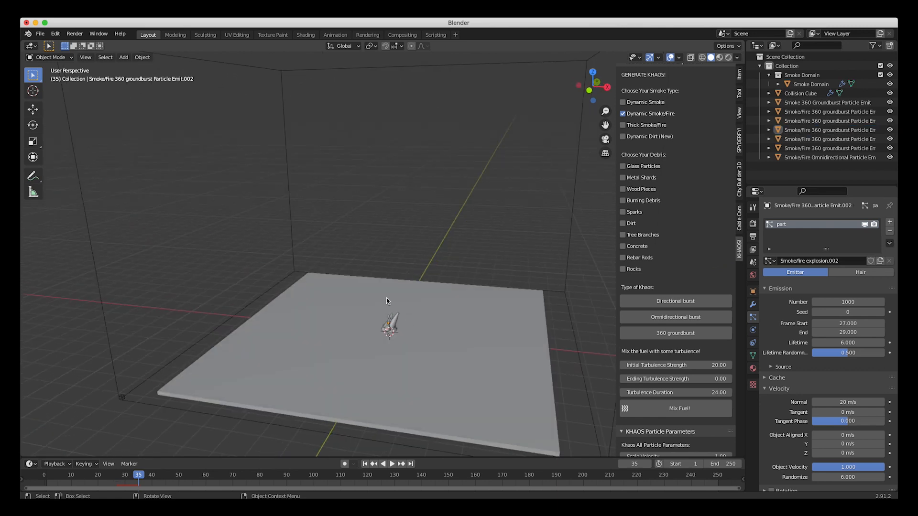
middle_click_drag(455, 303, 371, 333)
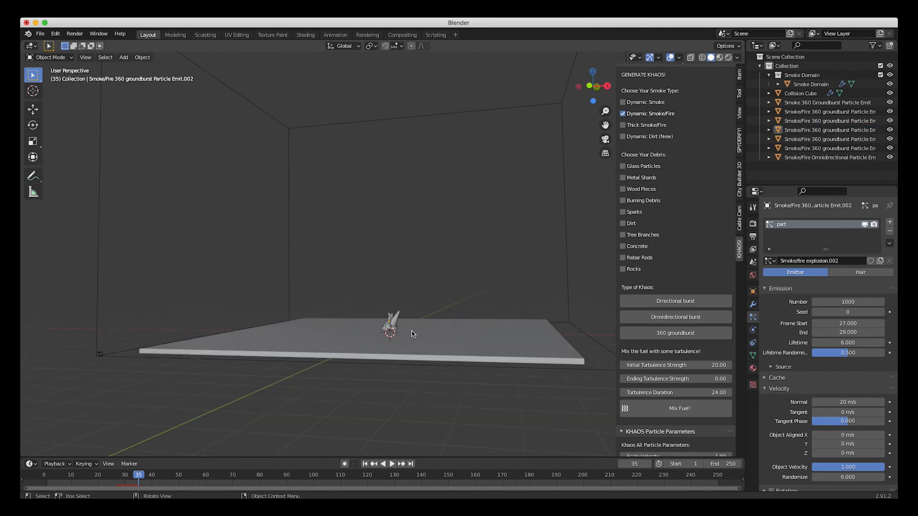
middle_click_drag(497, 333, 498, 334)
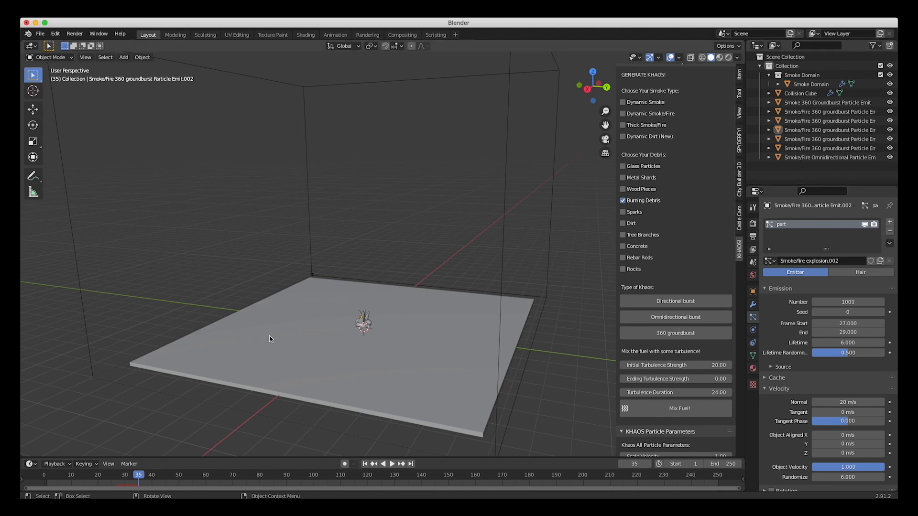
left_click_drag(90, 478, 109, 481)
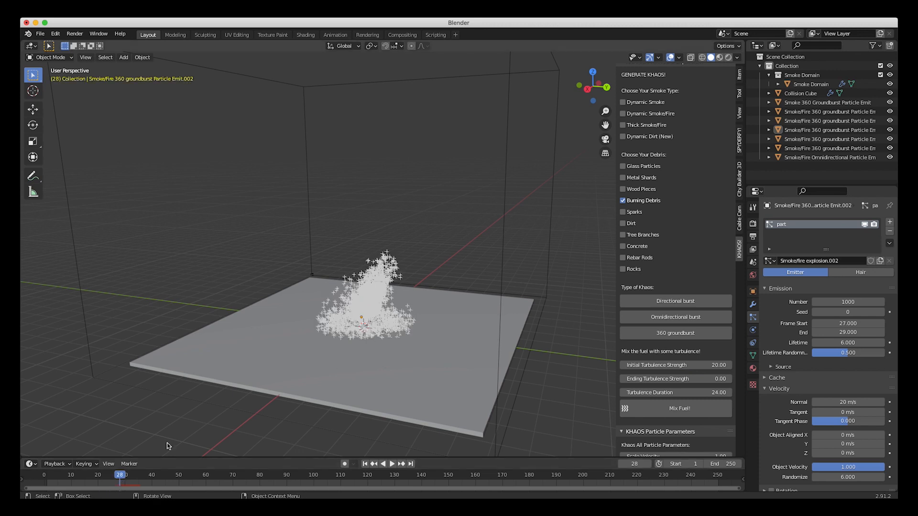
left_click(675, 333)
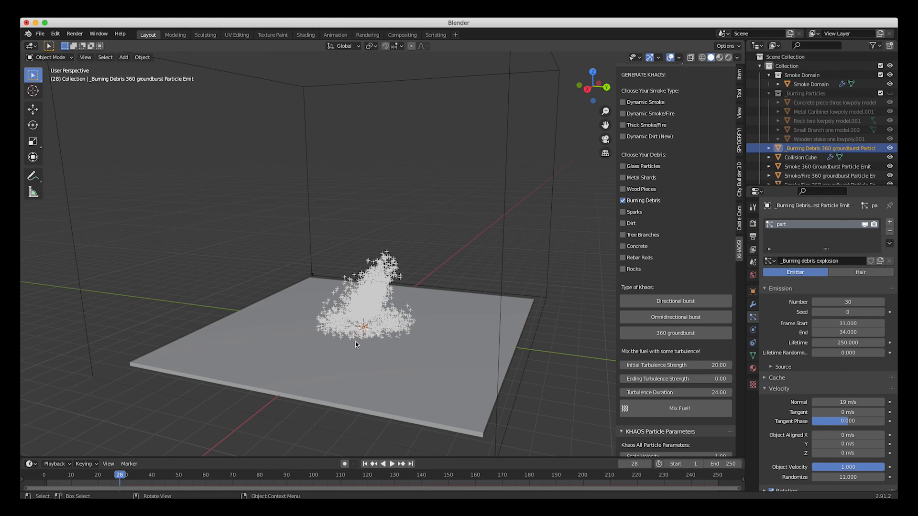
Raise the burning debris emitter along Z at frame 1 and inspect the debris spread at frame 50
left_click(366, 464)
key("g")
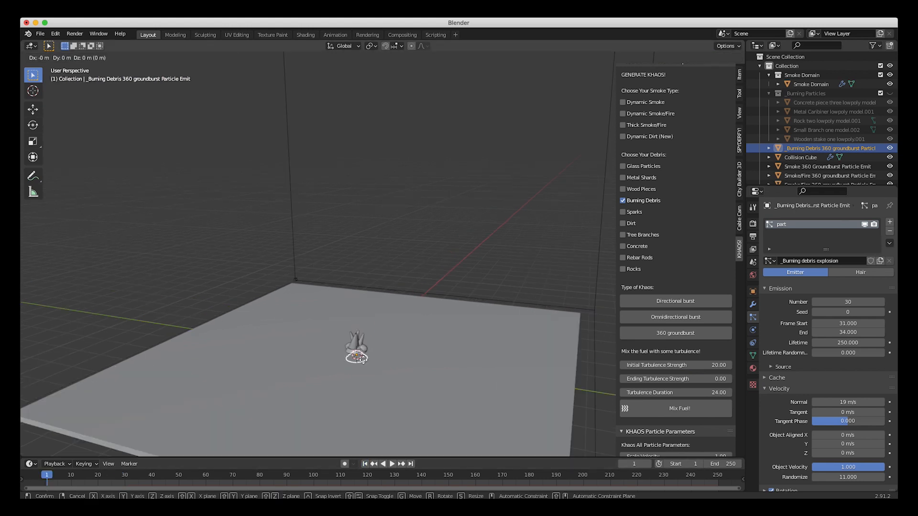
key("z")
left_click(358, 350)
middle_click_drag(359, 350, 387, 339)
mouse_move(52, 489)
left_mouse_down()
mouse_move(49, 480)
mouse_move(178, 480)
left_mouse_up()
scroll(445, 304, "down", 3)
middle_click_drag(444, 304, 472, 228)
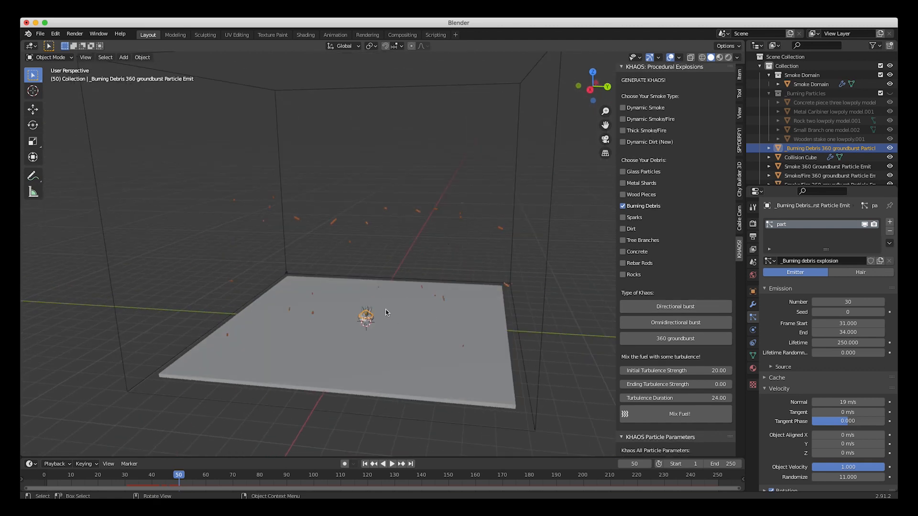
middle_click_drag(447, 277, 486, 114)
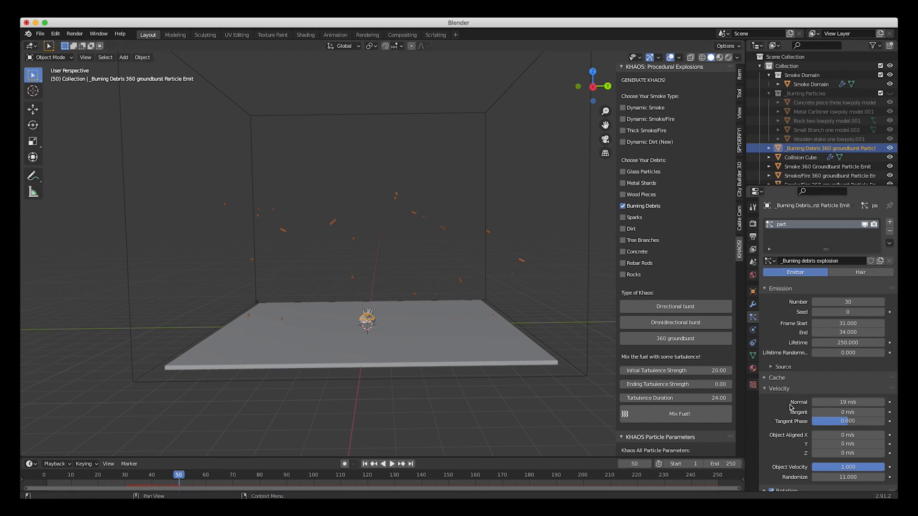
Set the burning debris emitter's emission number to 60 and check the debris at frame 33
scroll(790, 407, "down", 1)
left_click(841, 295)
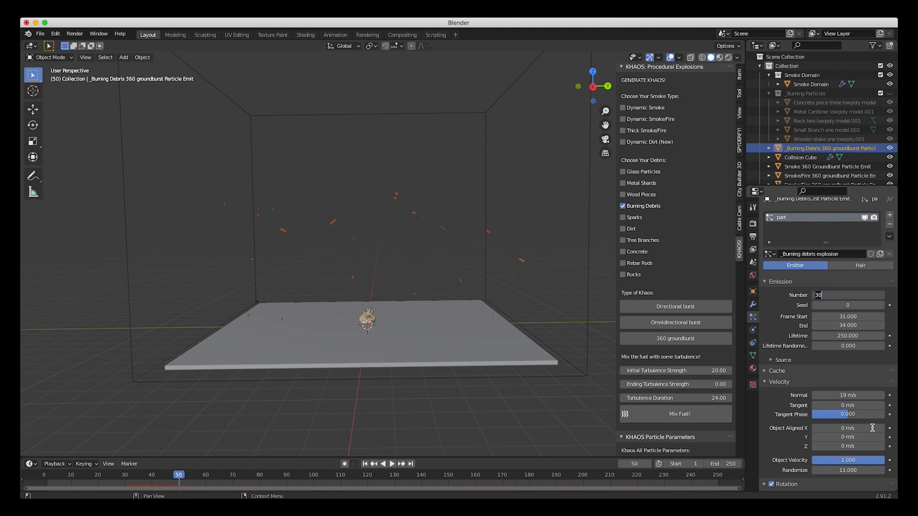
key("Return")
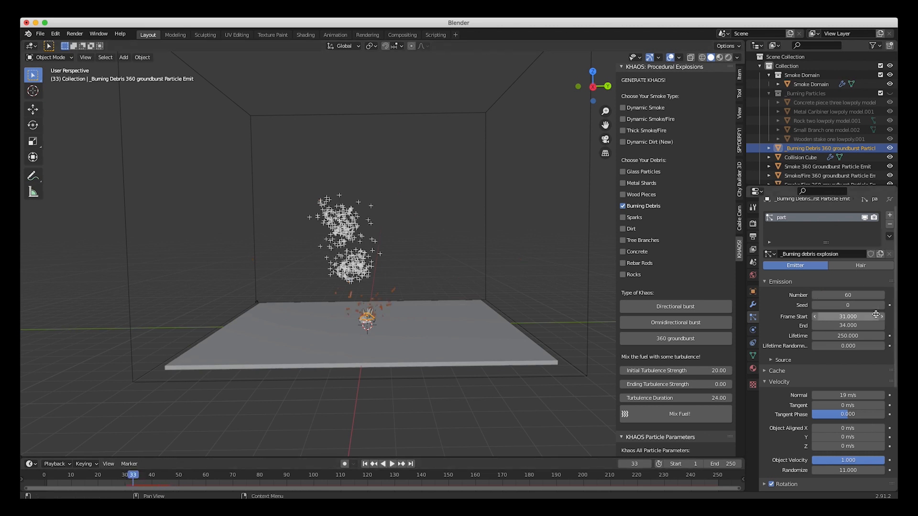
Set the burning debris emission to start at frame 28 and end at 31, and check the spread at frame 43
left_click(841, 315)
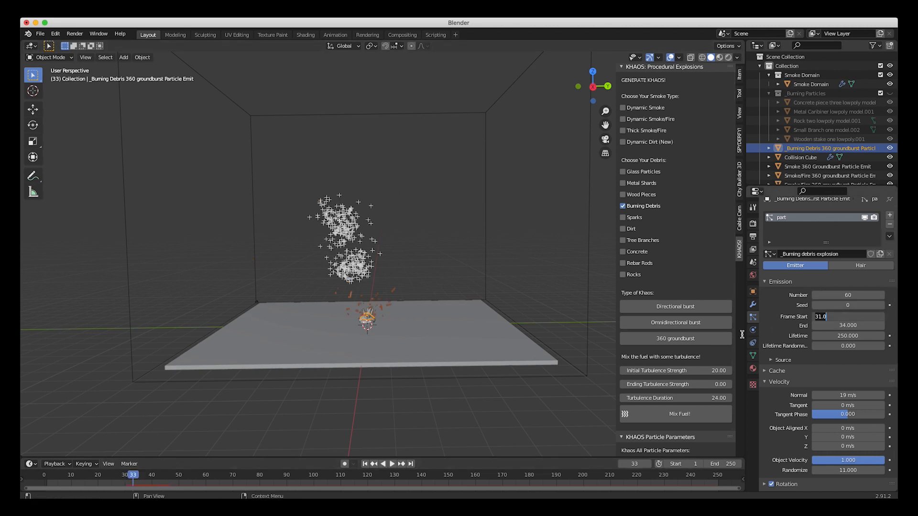
type("28")
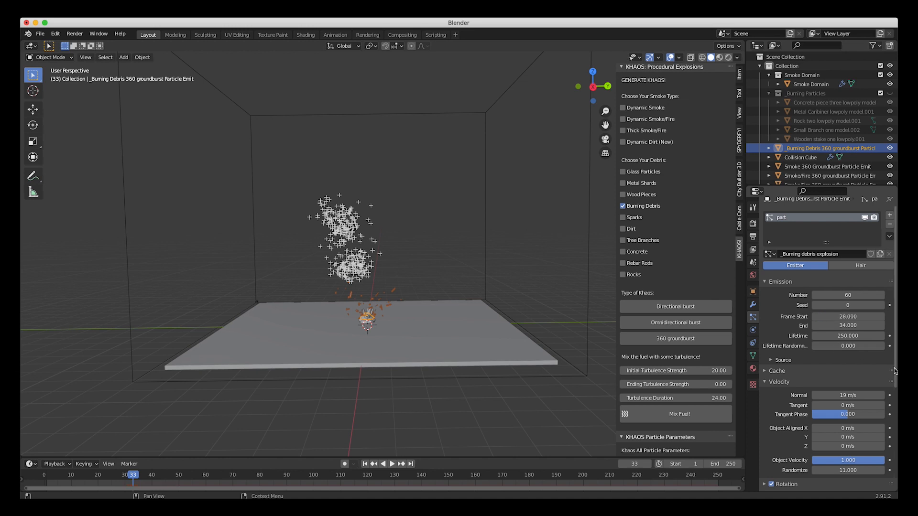
left_click(844, 327)
type("31")
key("Return")
mouse_move(133, 476)
left_mouse_down()
mouse_move(123, 476)
mouse_move(143, 475)
left_mouse_up()
left_click_drag(152, 472, 160, 472)
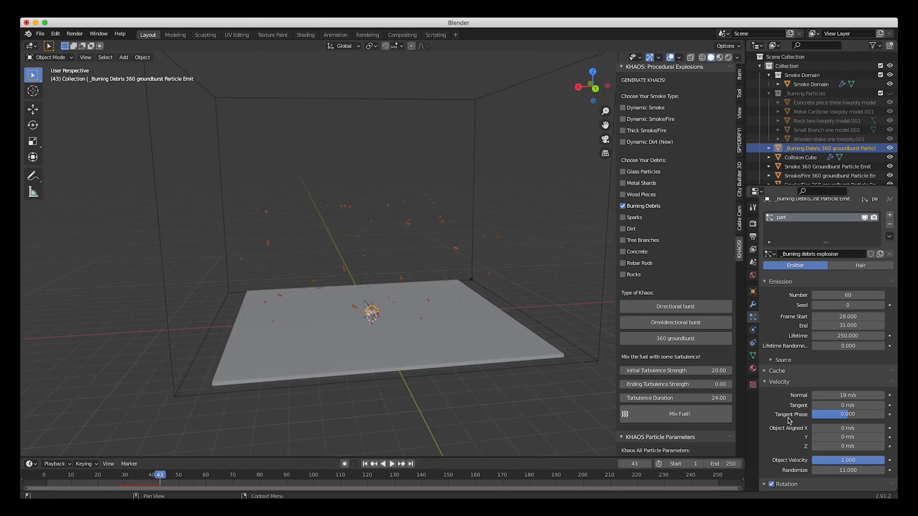
Set the burning debris emitter's normal velocity to 14 m/s
left_click(843, 395)
type("14")
key("Return")
Set the burning debris particles' drag force to 0.5 and preview the burst up to frame 58
scroll(803, 459, "down", 1)
scroll(834, 452, "down", 5)
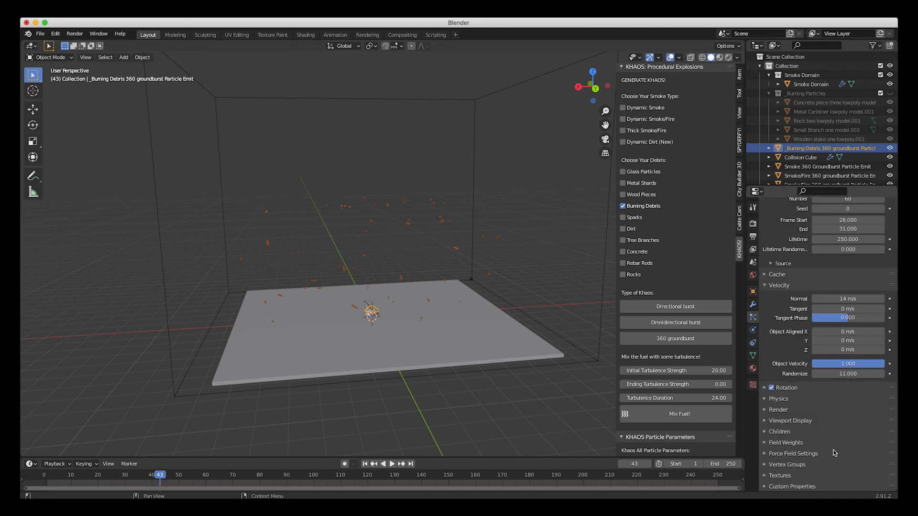
left_click(775, 399)
scroll(783, 401, "down", 5)
left_click(841, 373)
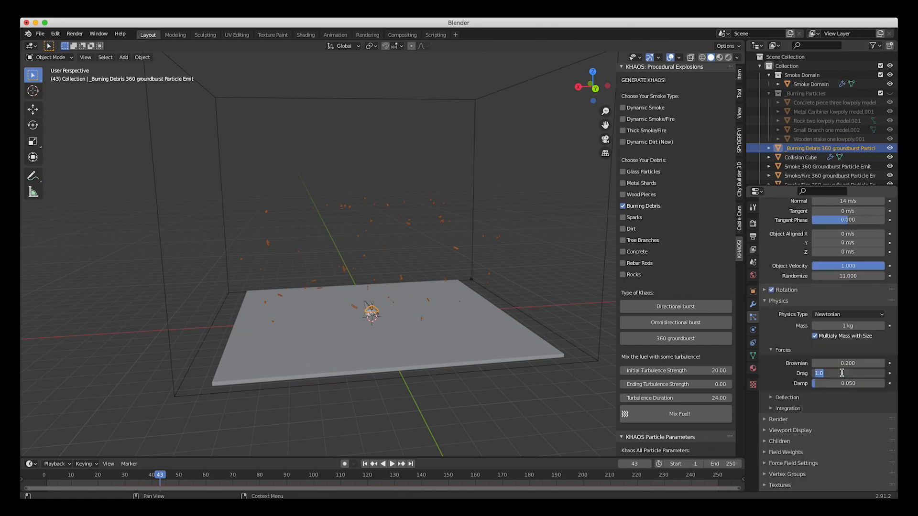
type(".5")
key("Return")
left_click_drag(79, 477, 201, 480)
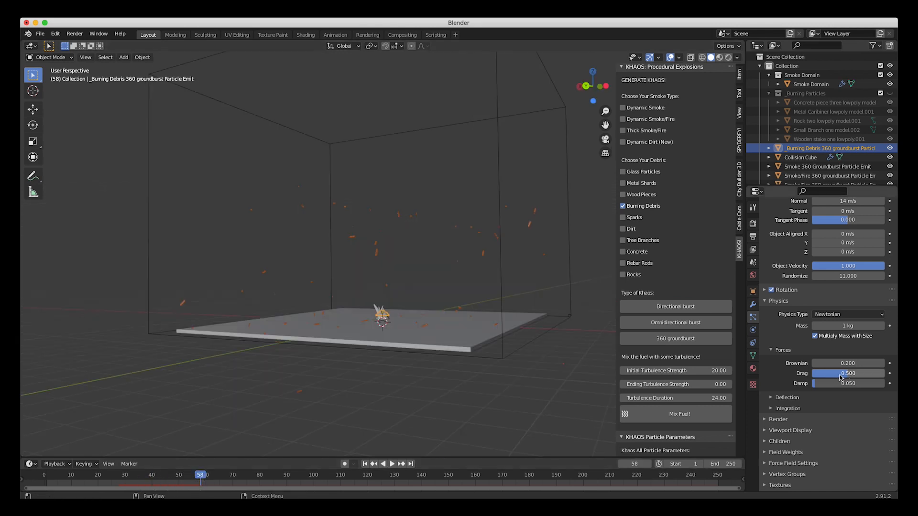
Set the burning debris particles' drag to 0.25 and their normal velocity to 6 m/s
left_click(844, 374)
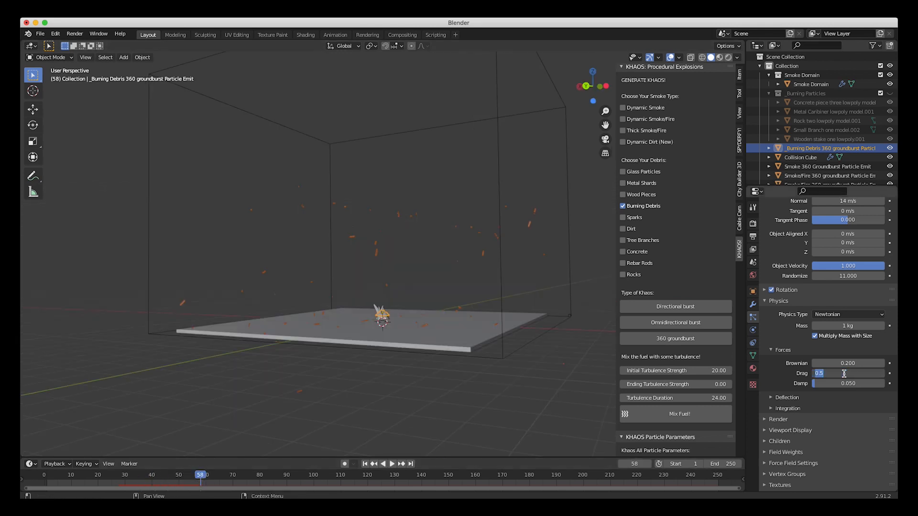
type("0.25")
key("Return")
scroll(841, 335, "up", 4)
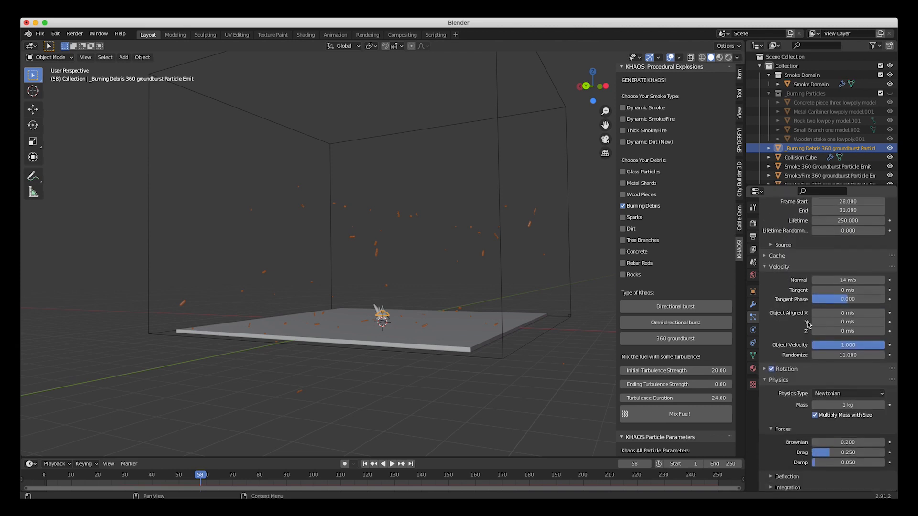
left_click(841, 279)
type("6")
key("Return")
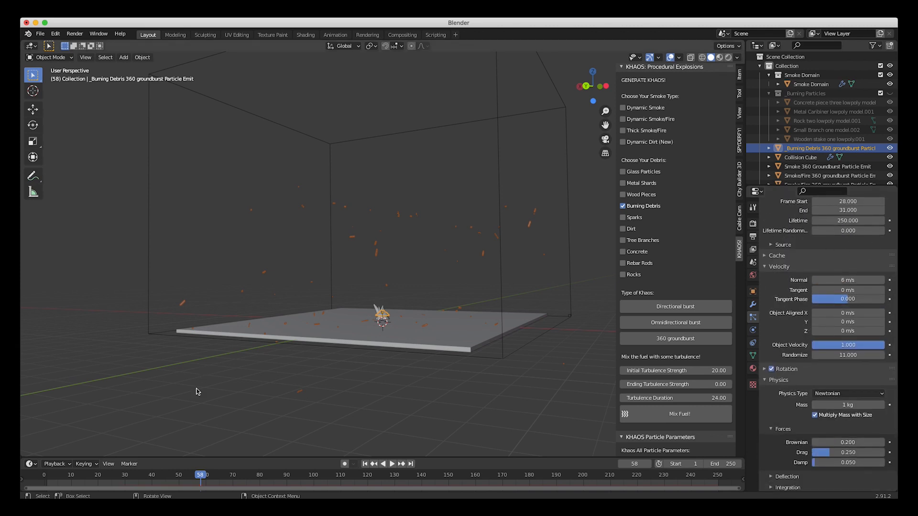
Scrub through the debris burst and examine its spread over the slab around frames 50, 65 and 45
left_click_drag(119, 480, 179, 476)
middle_click_drag(402, 246, 404, 225)
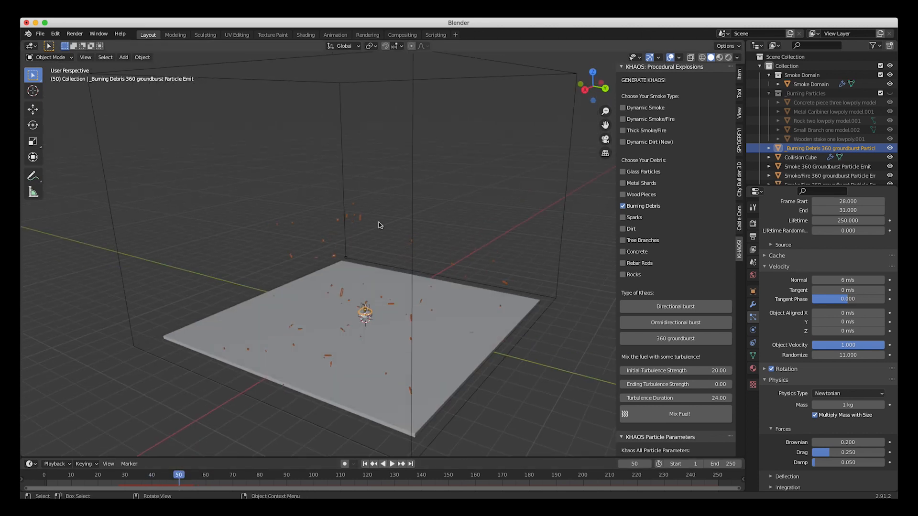
middle_click_drag(350, 277, 351, 276)
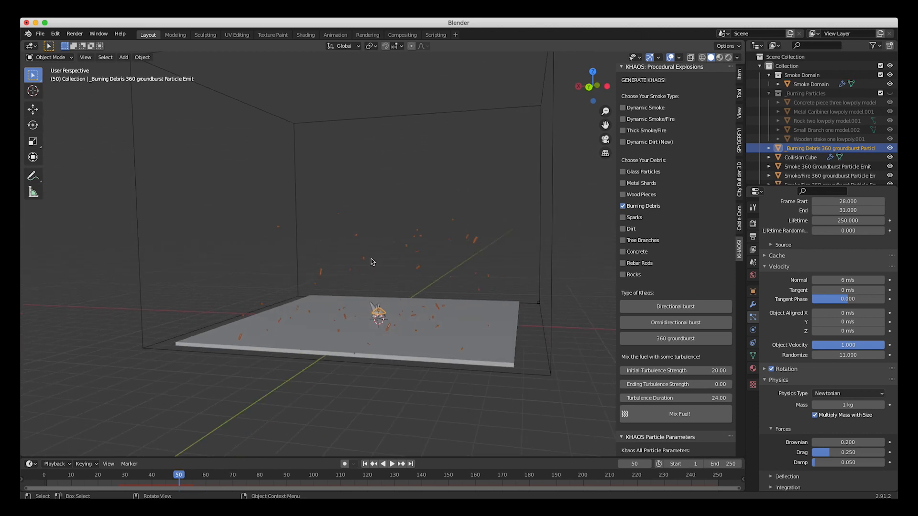
left_click_drag(138, 479, 219, 480)
middle_click_drag(329, 322, 350, 308)
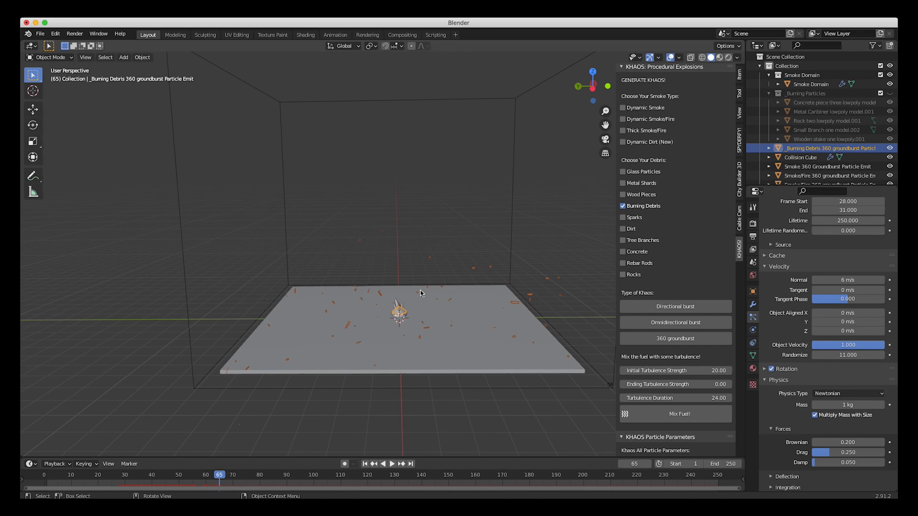
middle_click_drag(420, 263, 416, 263)
left_click_drag(139, 480, 165, 480)
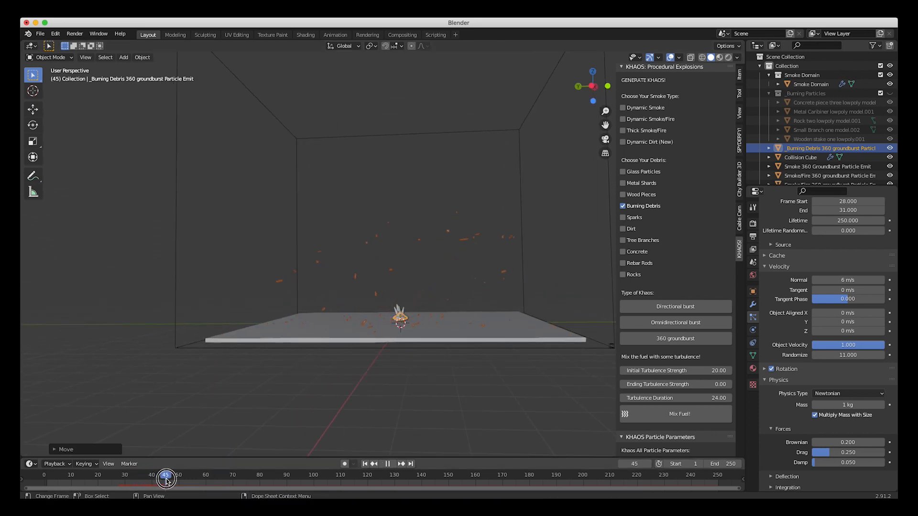
Bake the burning debris emitter's particle cache and return to frame 1
scroll(851, 427, "down", 5)
scroll(790, 363, "up", 5)
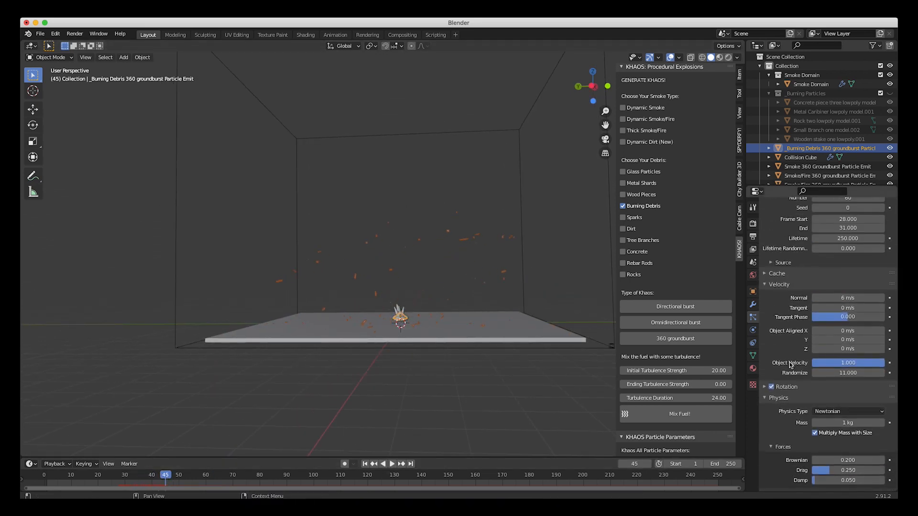
left_click(762, 275)
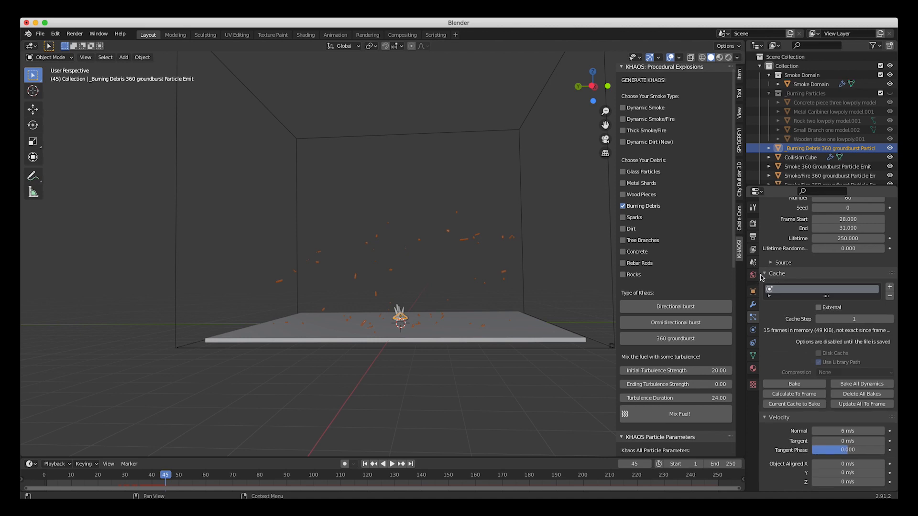
left_click(794, 384)
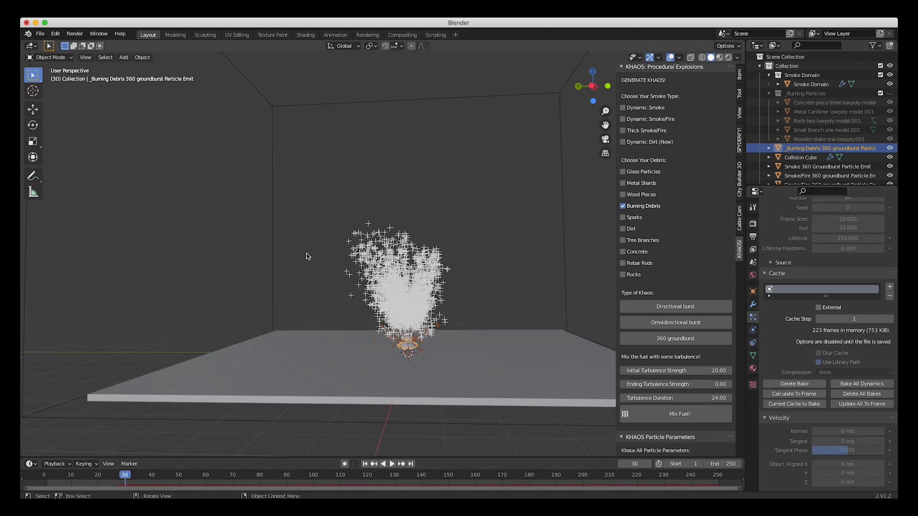
left_click(365, 463)
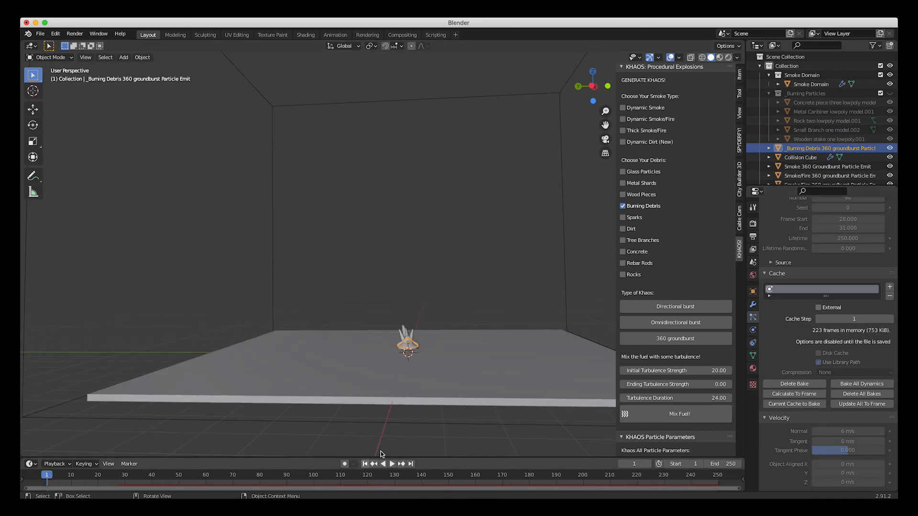
Go through the debris and smoke/fire emitters, including the omnidirectional one, and check the bake state of their particle caches
left_click(404, 329)
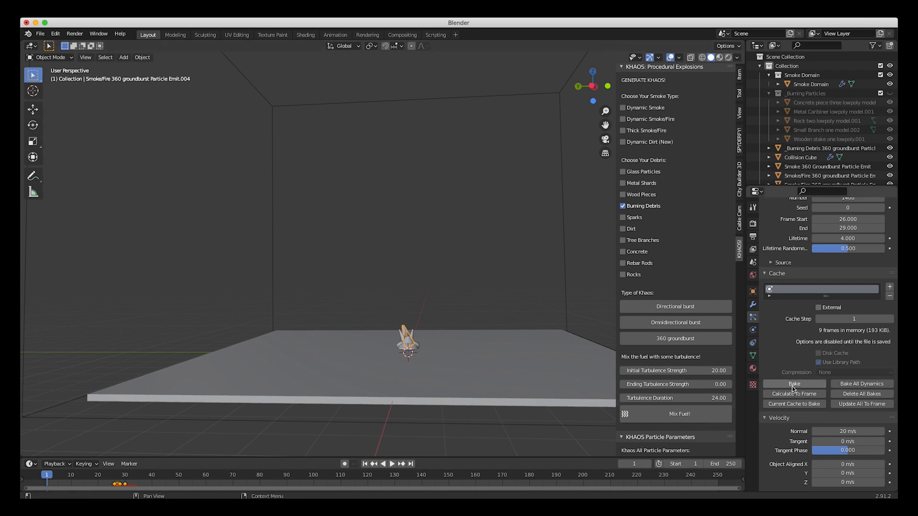
left_click(413, 334)
scroll(504, 313, "left", 10)
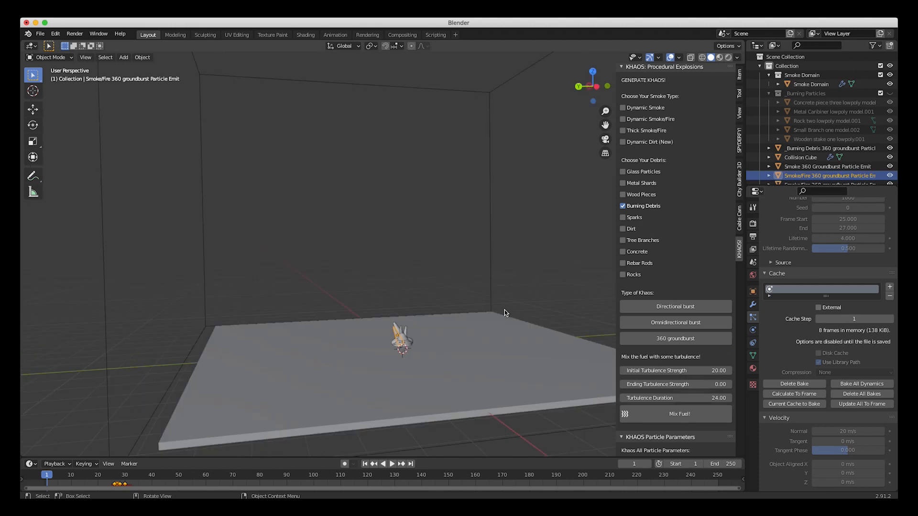
left_click(392, 339)
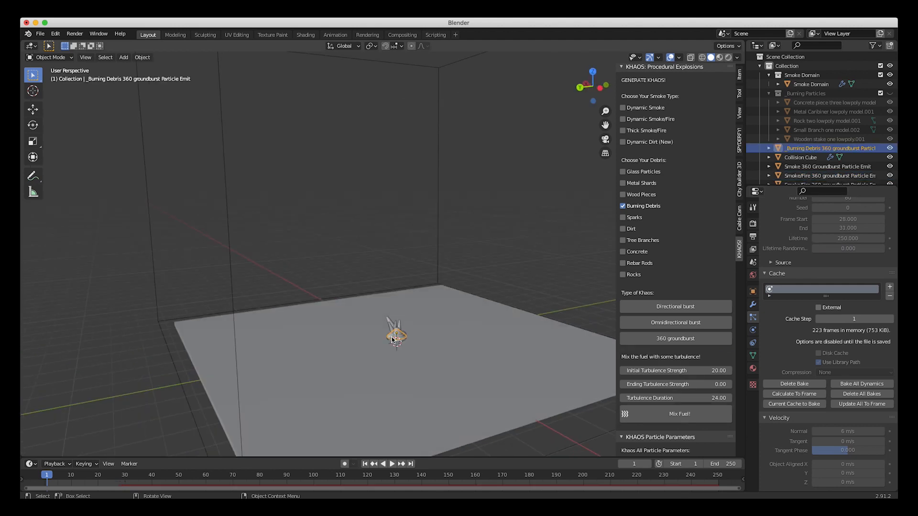
left_click(393, 331)
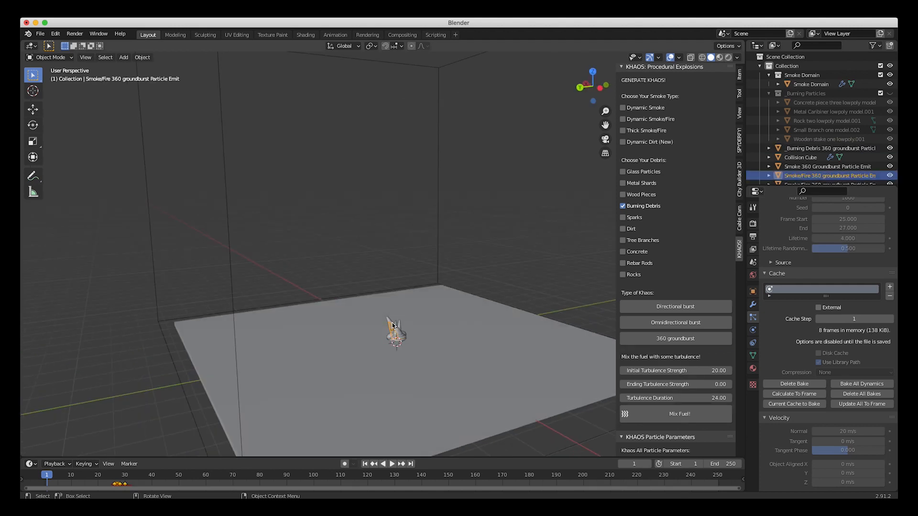
left_click(393, 326)
scroll(872, 156, "down", 5)
left_click(846, 176)
scroll(298, 315, "right", 5)
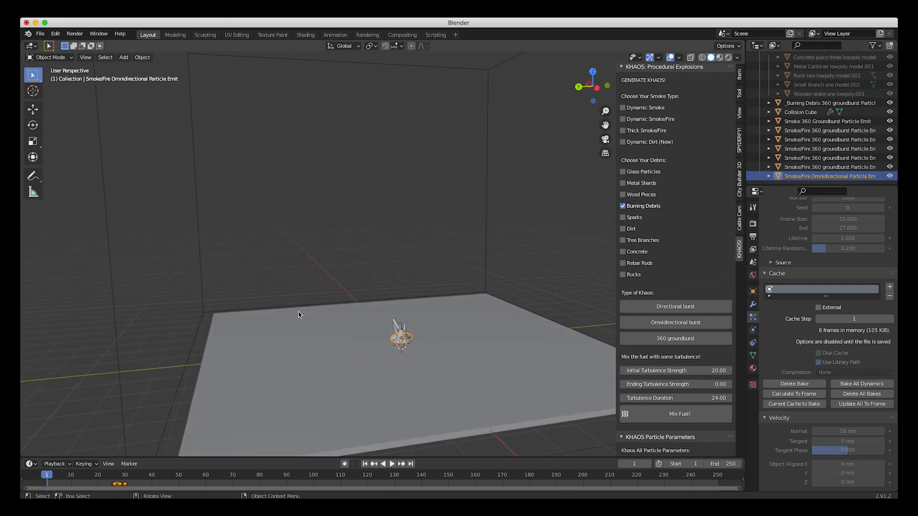
Scrub to frame 40 and examine the debris spread inside the smoke domain
left_click_drag(88, 475, 153, 479)
scroll(362, 321, "right", 5)
scroll(361, 320, "up", 5)
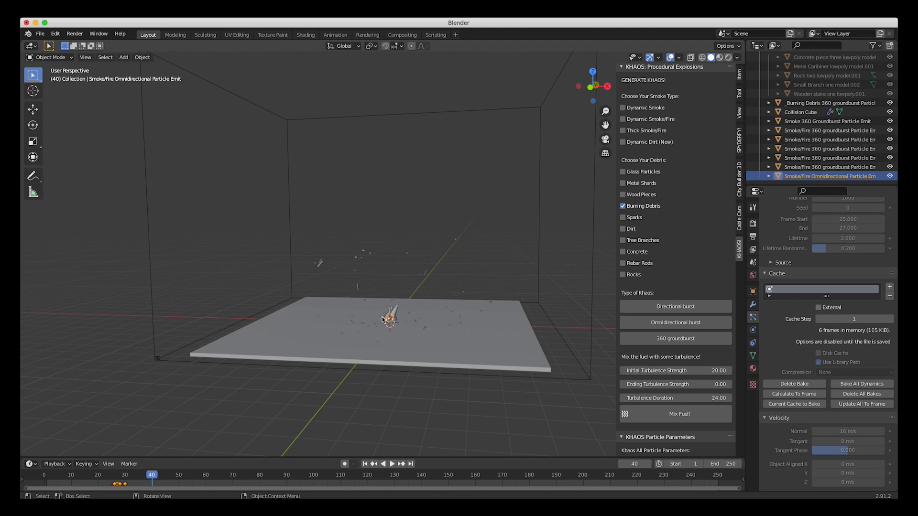
Select the smoke domain, scale it up around the slab and raise it along Z
left_click(539, 186)
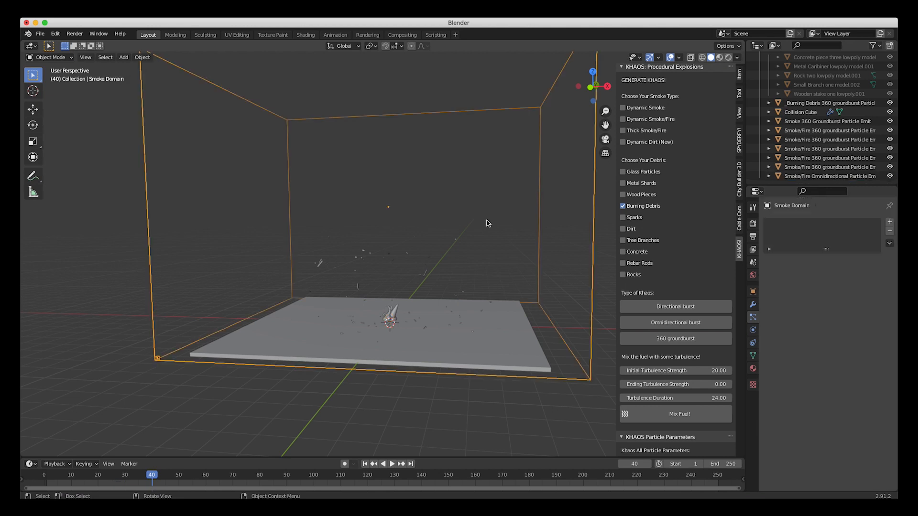
key("KP_Decimal")
middle_click_drag(360, 311, 470, 274)
key("s")
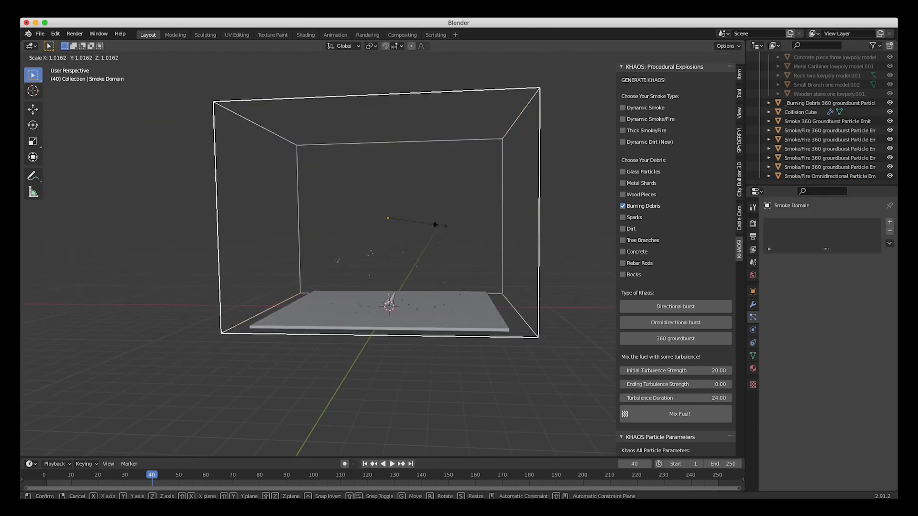
left_click(446, 227)
key("g")
key("z")
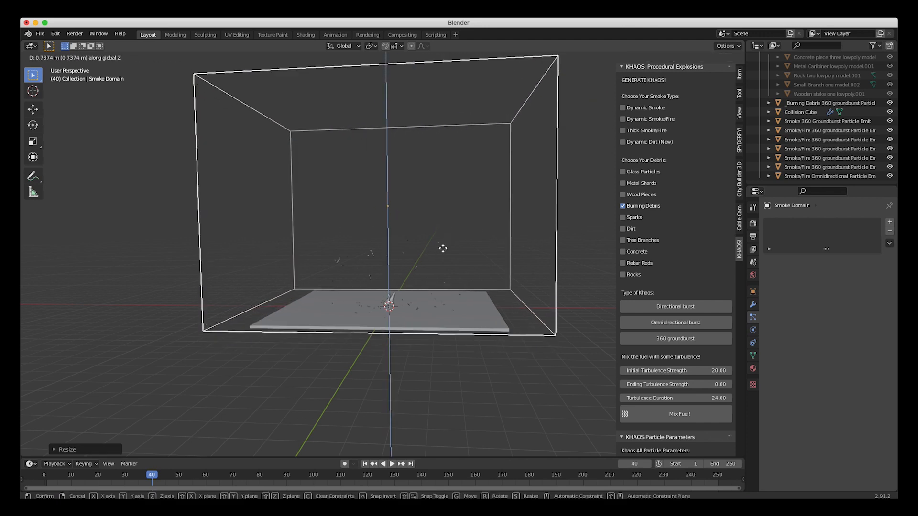
left_click(443, 246)
Fine-tune the smoke domain's height along Z so its base sits near the slab, checking the debris up to frame 69
middle_click_drag(444, 247, 443, 247)
key("g")
key("z")
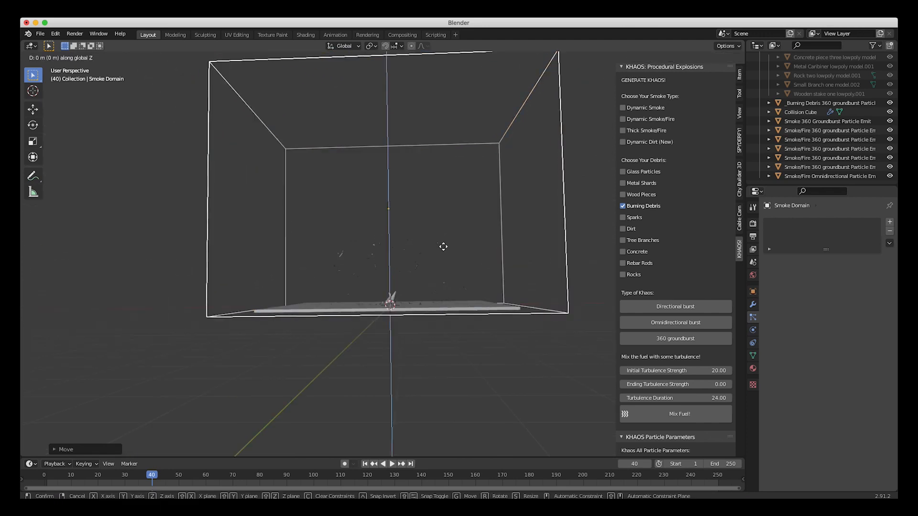
left_click(443, 245)
left_click_drag(74, 475, 131, 478)
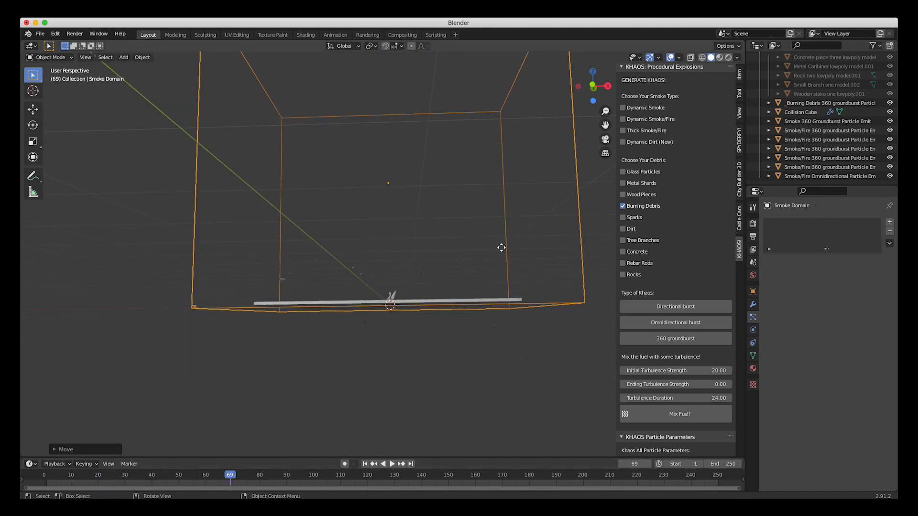
key("g")
key("z")
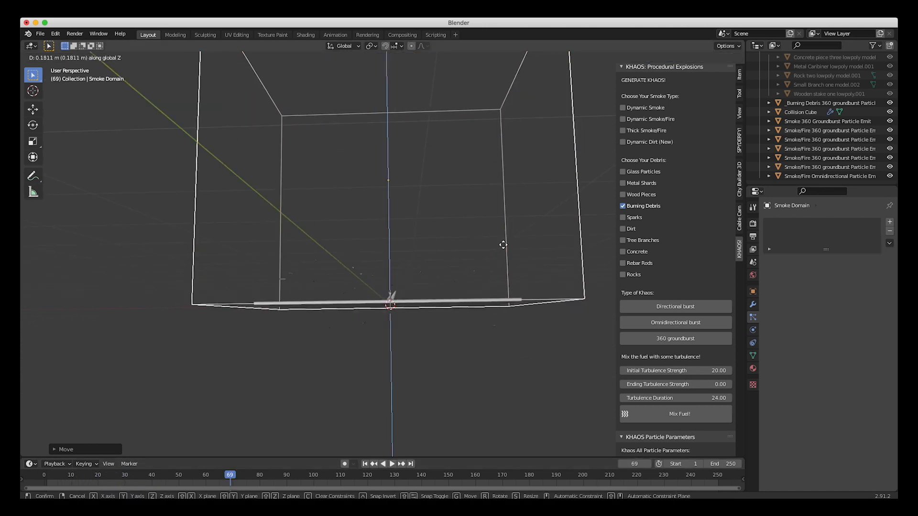
left_click(504, 247)
Scale the collision slab up to reach just past the smoke domain's base, and reselect the smoke domain
scroll(504, 247, "up", 5)
scroll(504, 248, "left", 5)
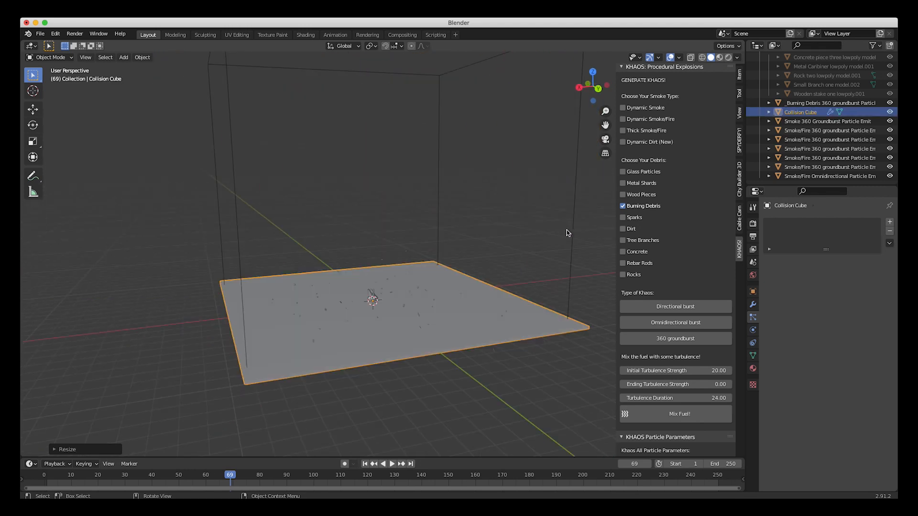
left_click(572, 232)
scroll(393, 262, "down", 5)
scroll(393, 262, "right", 5)
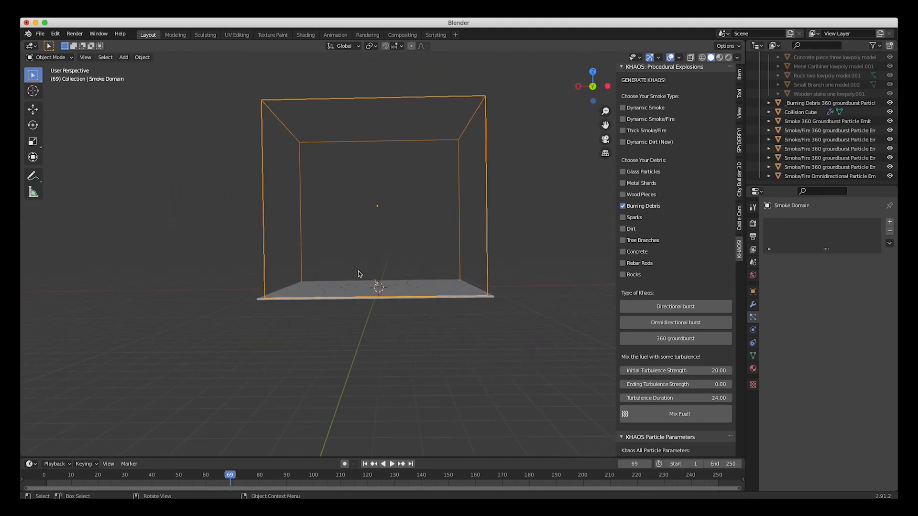
Add an area light, place it about 16 m up near the smoke domain's ceiling and scale it to span the domain
key("shift+a")
mouse_move(277, 421)
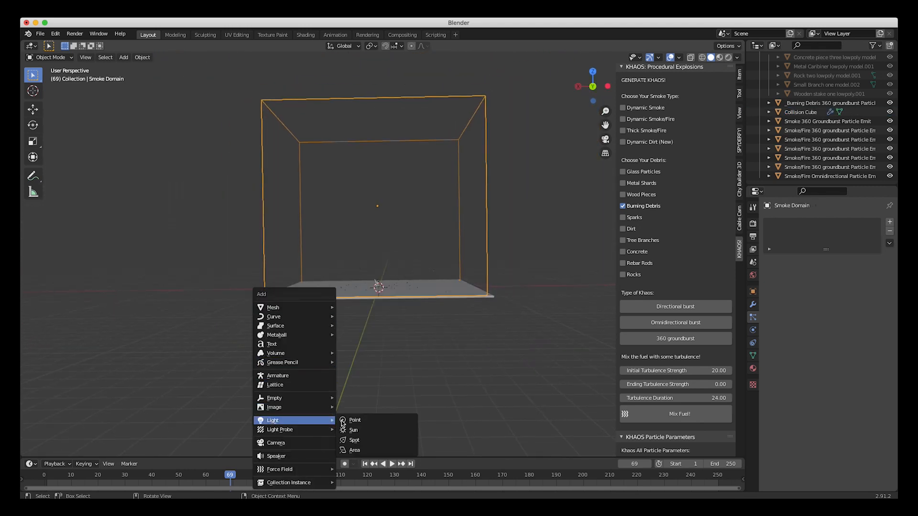
left_click(360, 453)
scroll(443, 301, "left", 5)
scroll(442, 300, "down", 4)
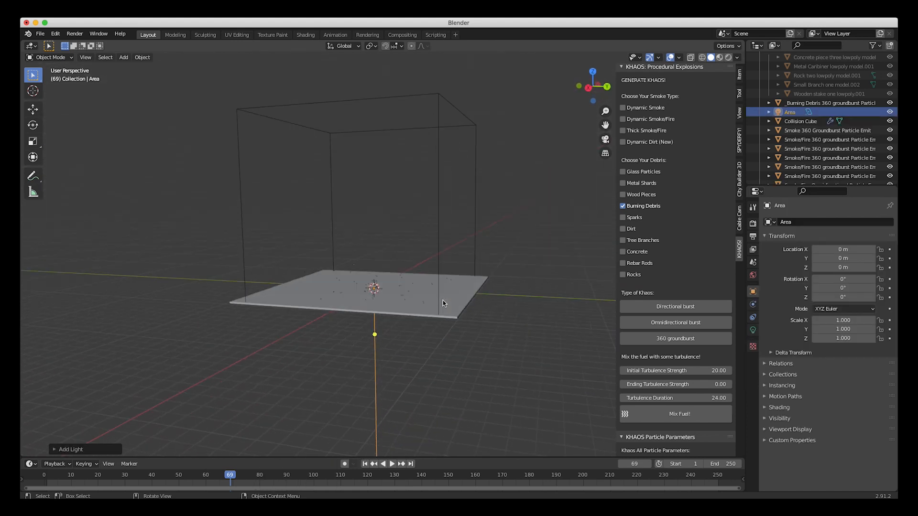
key("g")
left_click(424, 164)
key("s")
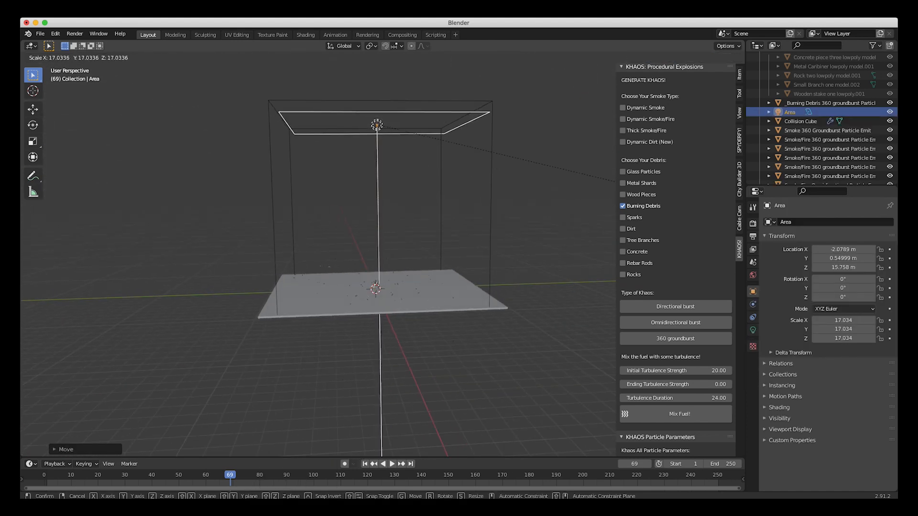
left_click(379, 371)
Set the area light's power to 1000 W
left_click(752, 330)
left_click(843, 281)
type("100")
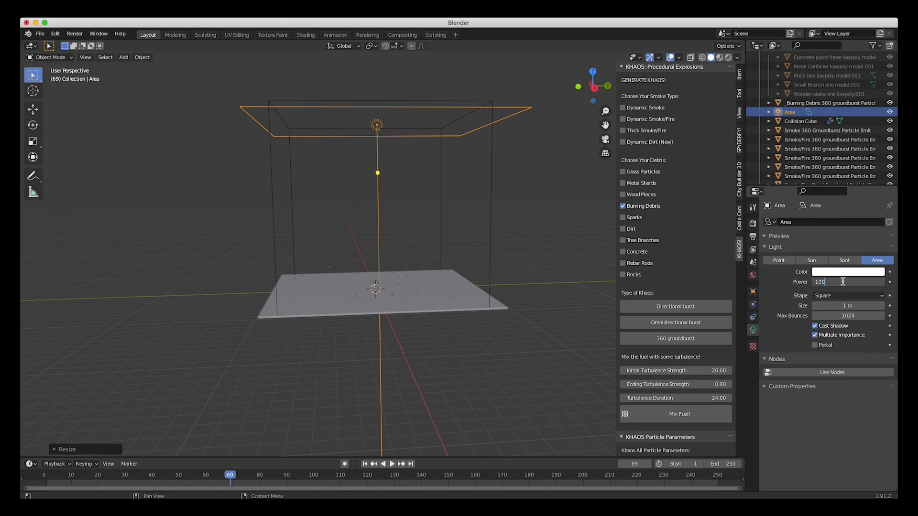
type("0")
key("Return")
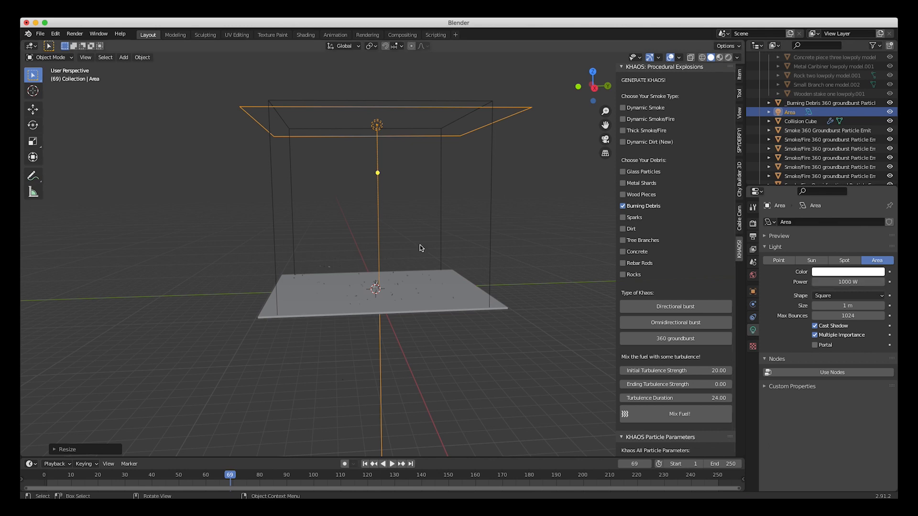
Move the area light to one side of the smoke domain and rotate it so it angles toward the slab
key("g")
left_click(557, 299)
key("r")
left_click(407, 293)
scroll(482, 228, "down", 2)
Duplicate the area light to the opposite side of the smoke domain, rotate the copy toward the slab, and deselect it
key("shift+d")
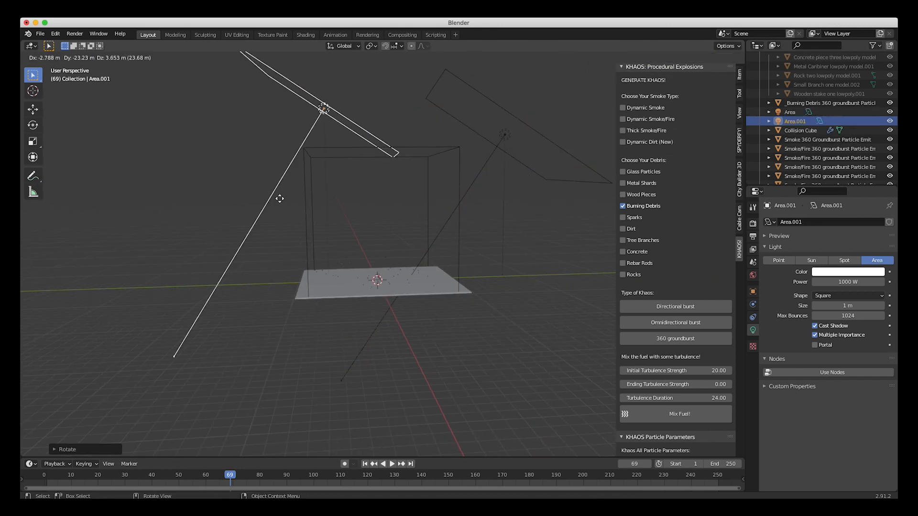
left_click(228, 207)
key("r")
left_click(492, 236)
scroll(490, 236, "down", 6)
scroll(489, 237, "down", 5)
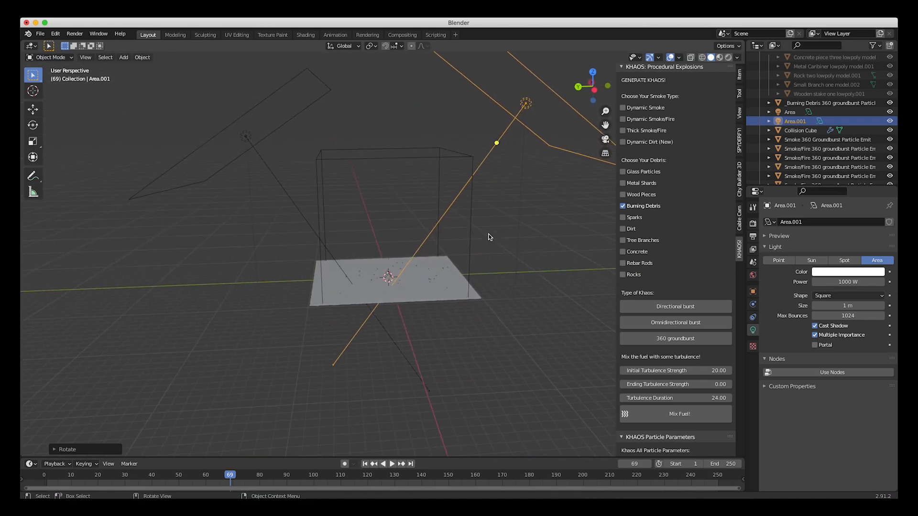
left_click(404, 227)
scroll(404, 227, "up", 5)
scroll(404, 227, "down", 5)
scroll(404, 227, "left", 5)
scroll(404, 227, "left", 5)
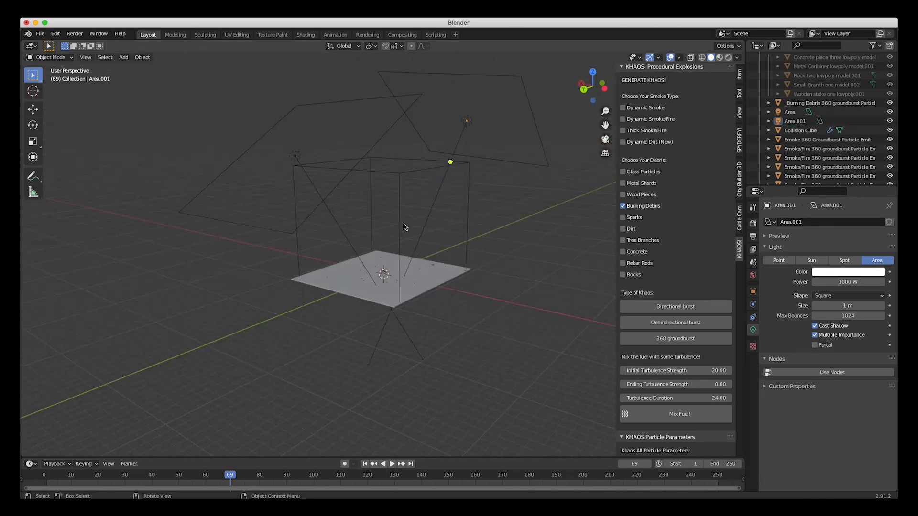
Select the smoke domain and set its fluid resolution divisions to 196
left_click(389, 160)
scroll(395, 246, "up", 5)
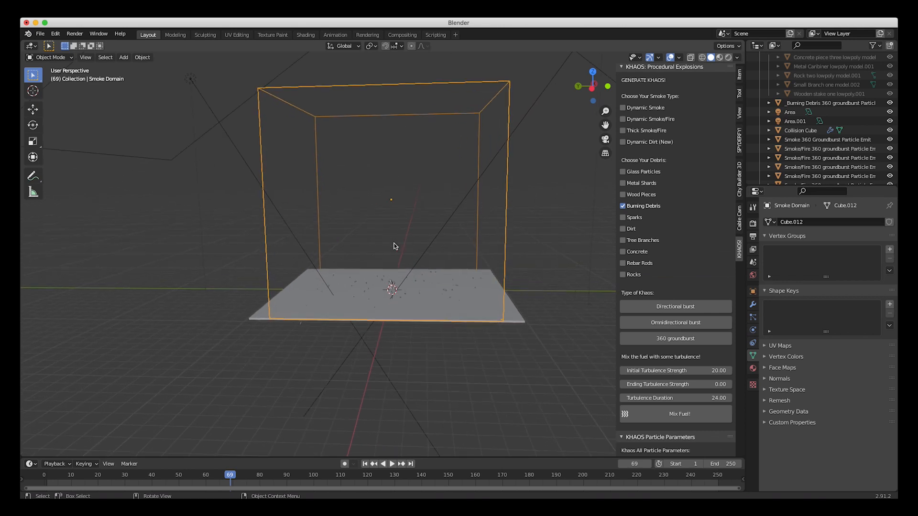
left_click(754, 333)
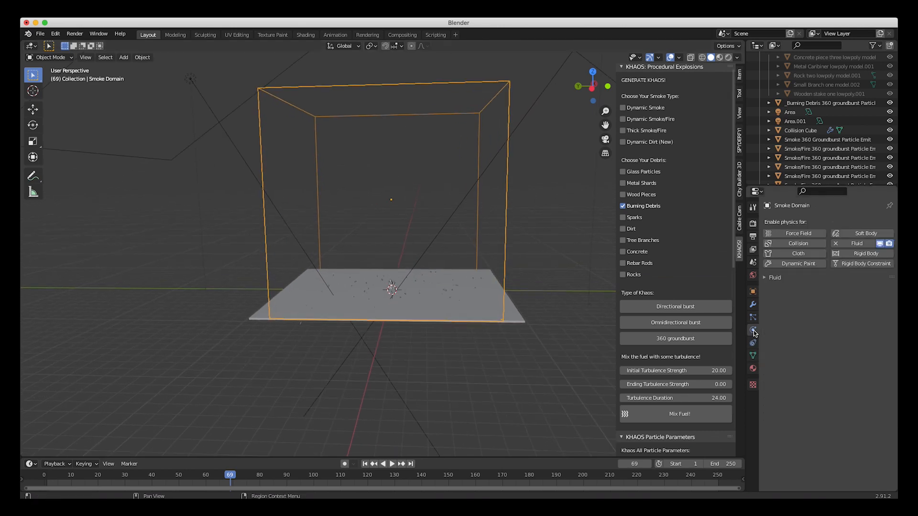
left_click(765, 276)
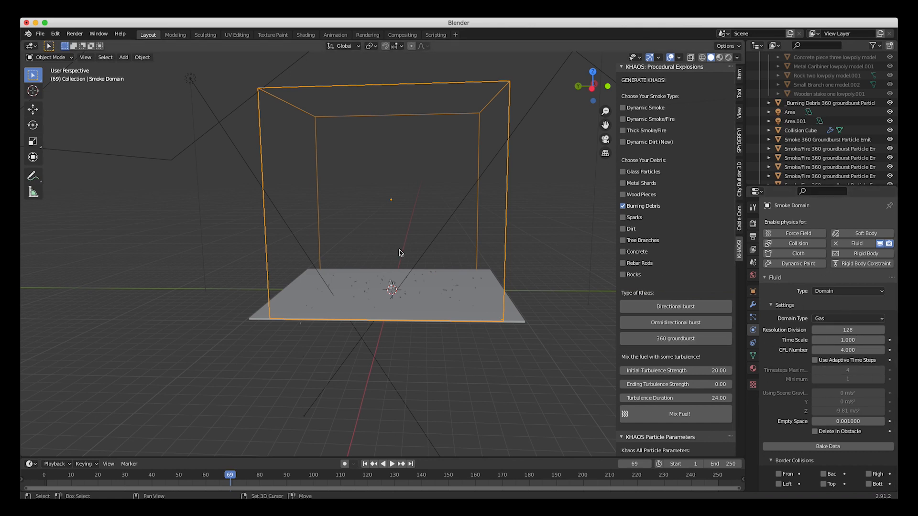
scroll(399, 251, "right", 10)
scroll(400, 251, "right", 6)
scroll(399, 250, "up", 4, "ctrl")
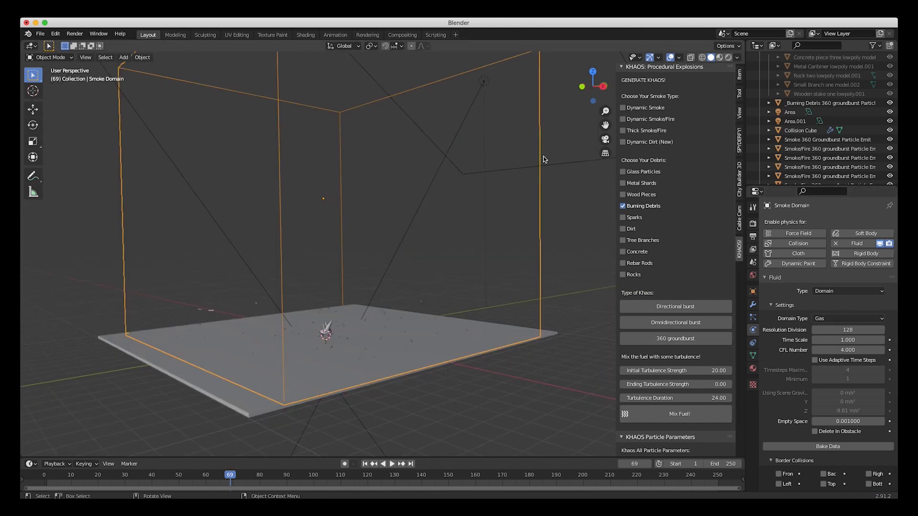
scroll(254, 307, "up", 5)
scroll(254, 306, "left", 5, "shift")
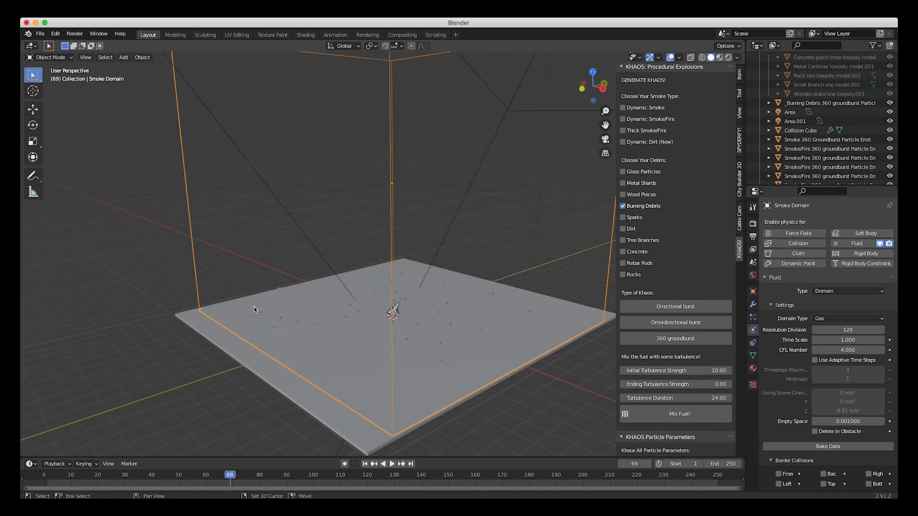
scroll(253, 306, "right", 3, "shift")
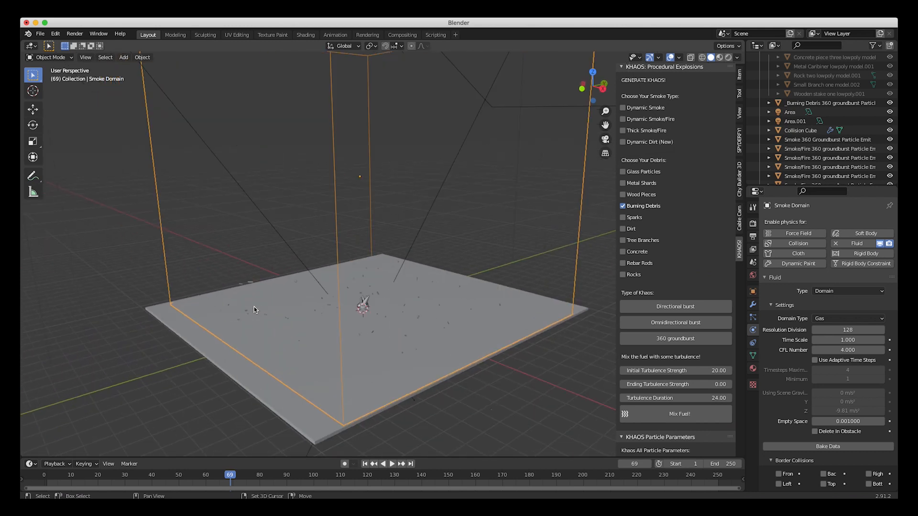
left_click(846, 331)
type("196")
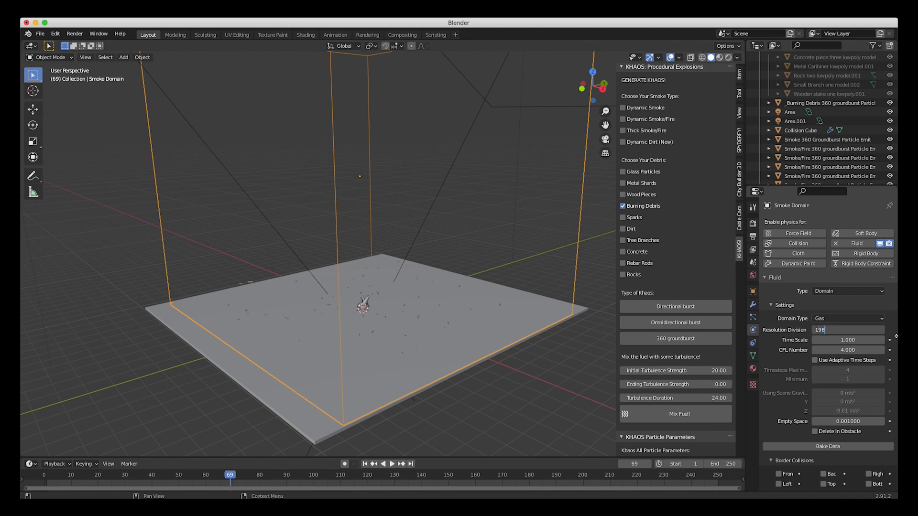
key("Return")
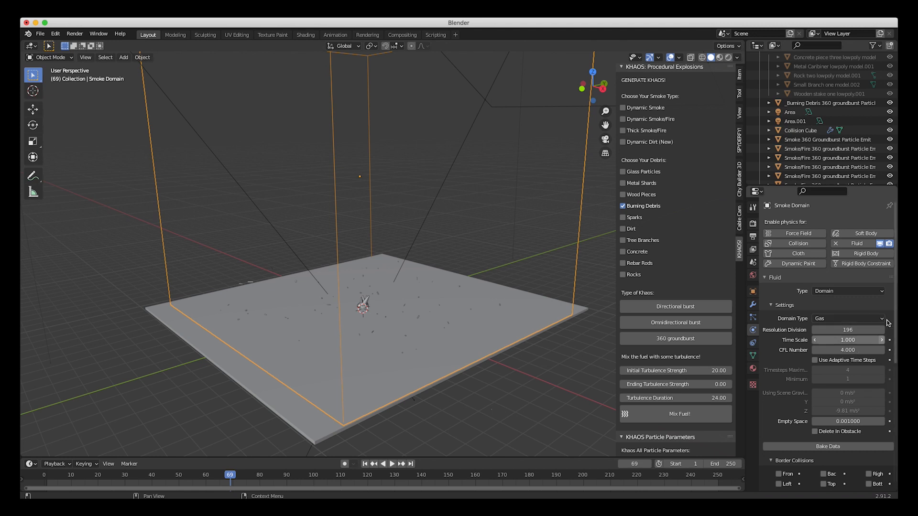
Set the reaction speed in the smoke domain's fire settings to 0.18
scroll(783, 426, "down", 4)
scroll(783, 425, "down", 6)
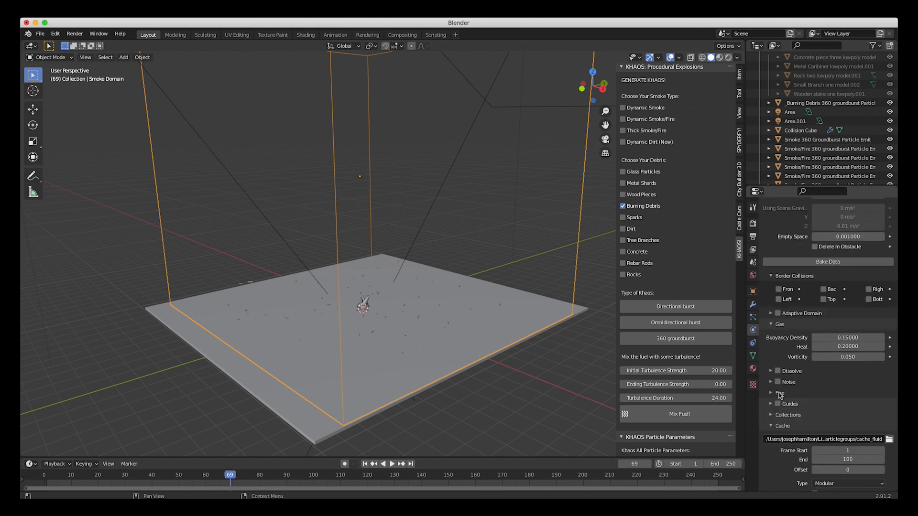
left_click(771, 393)
scroll(868, 364, "down", 1)
left_click(866, 391)
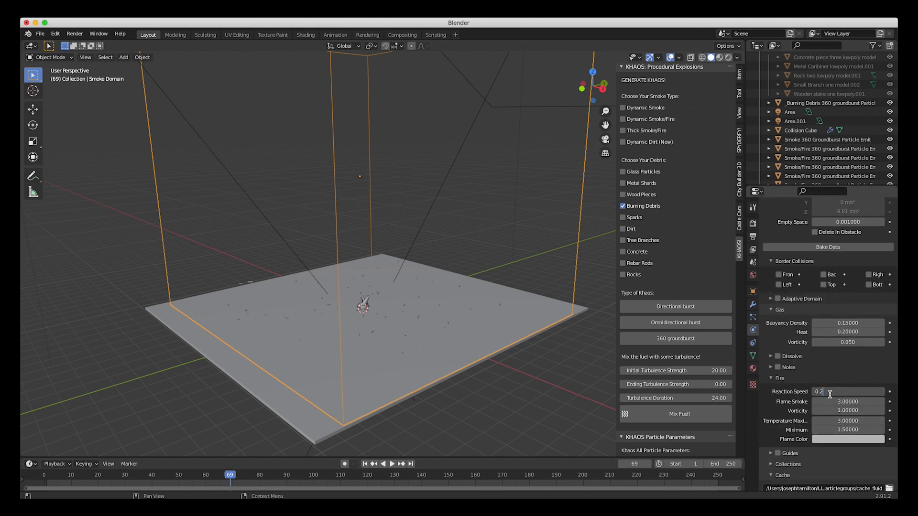
type("0.18")
key("Return")
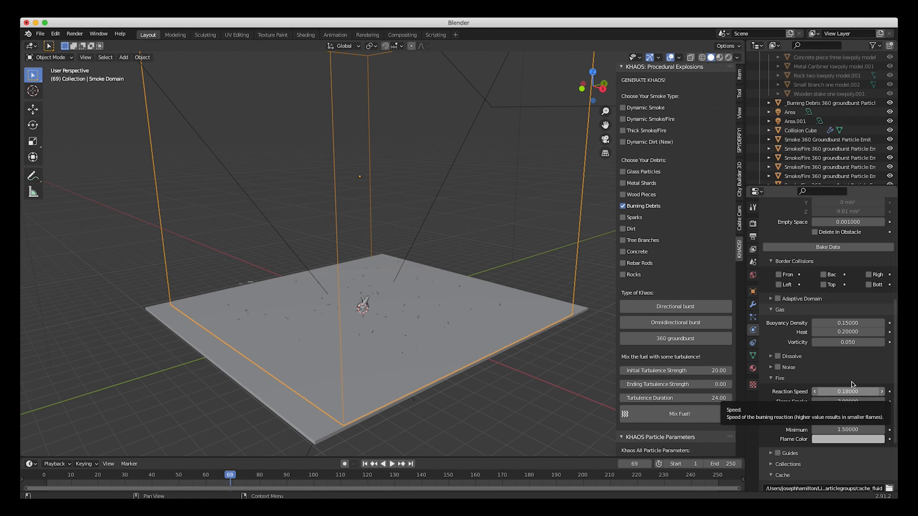
Save the project as "2.92 explosion tutorial" in the folder of the same name
scroll(856, 397, "down", 5)
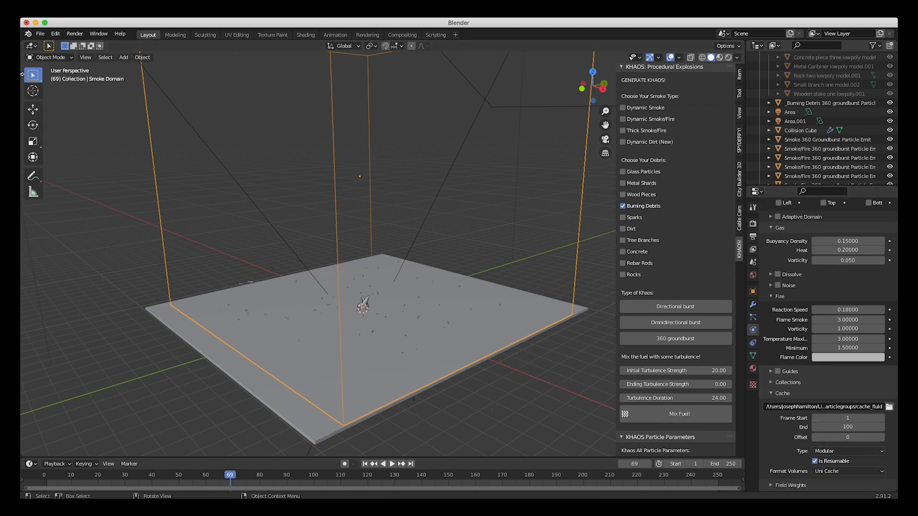
left_click(40, 33)
left_click(52, 99)
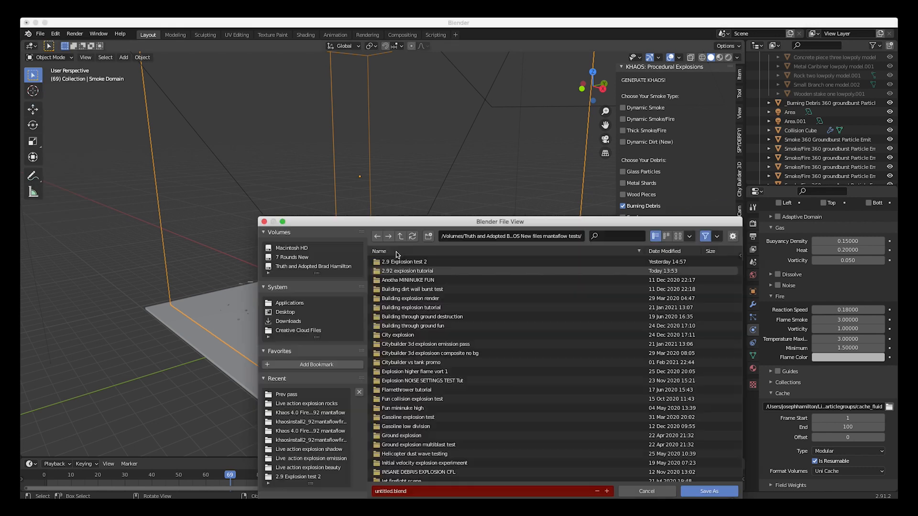
left_click(387, 493)
type("2.92 explosion tutorial")
key("Return")
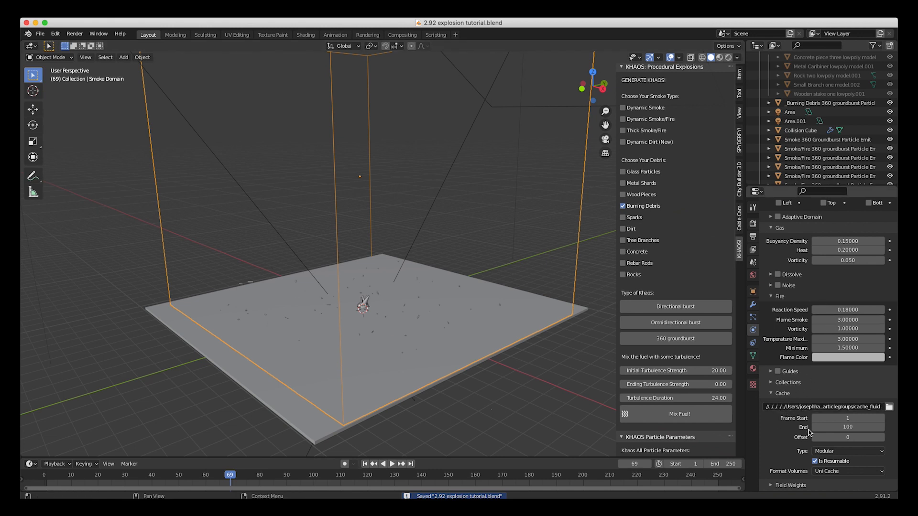
Create a folder named "2.92 explosion cache" beside the saved project and assign it as the fluid cache location
left_click(889, 407)
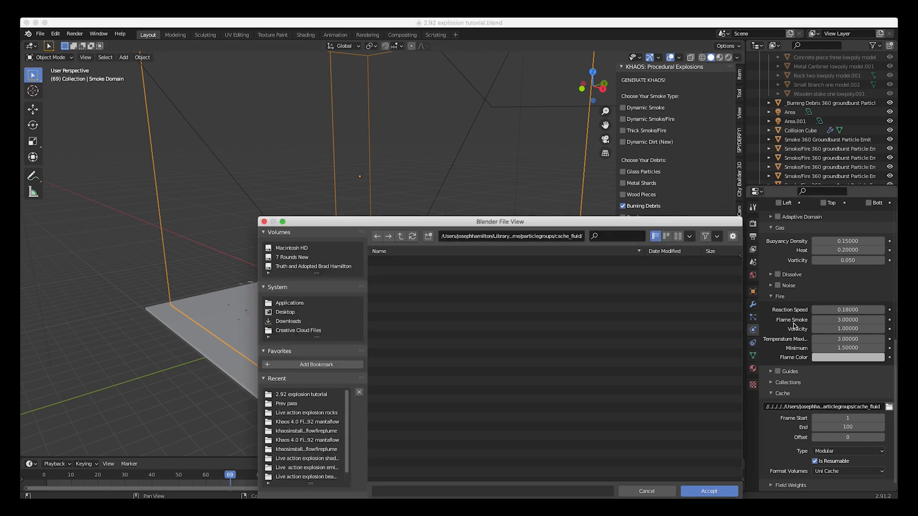
left_click_drag(572, 224, 484, 119)
left_click(313, 132)
left_click(208, 285)
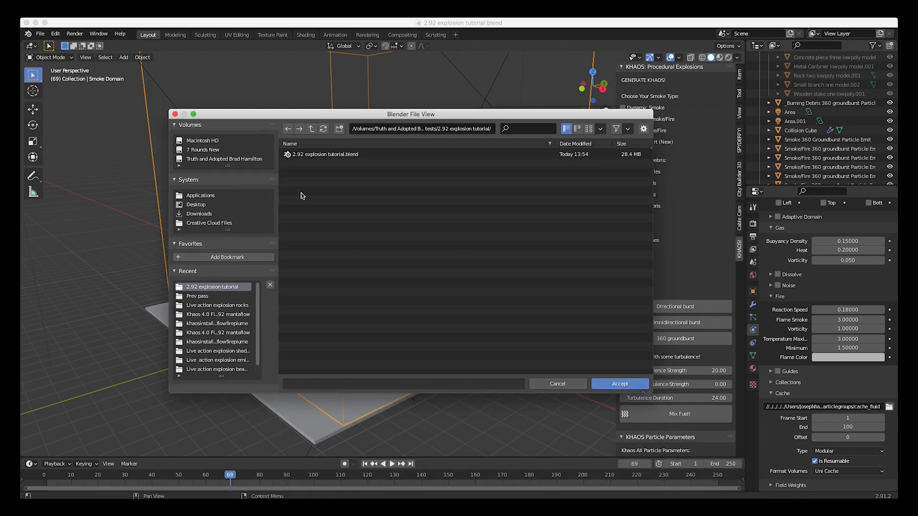
left_click(342, 128)
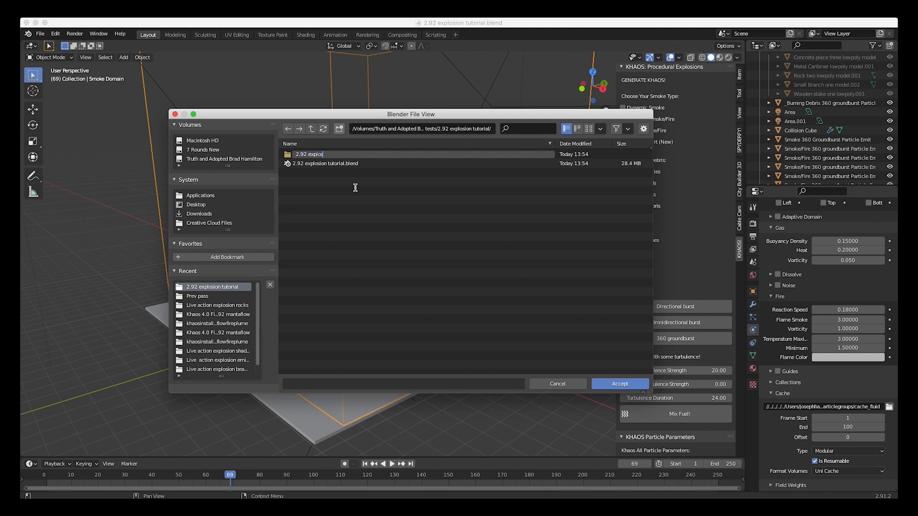
type("2.92 explosion cache")
key("Return")
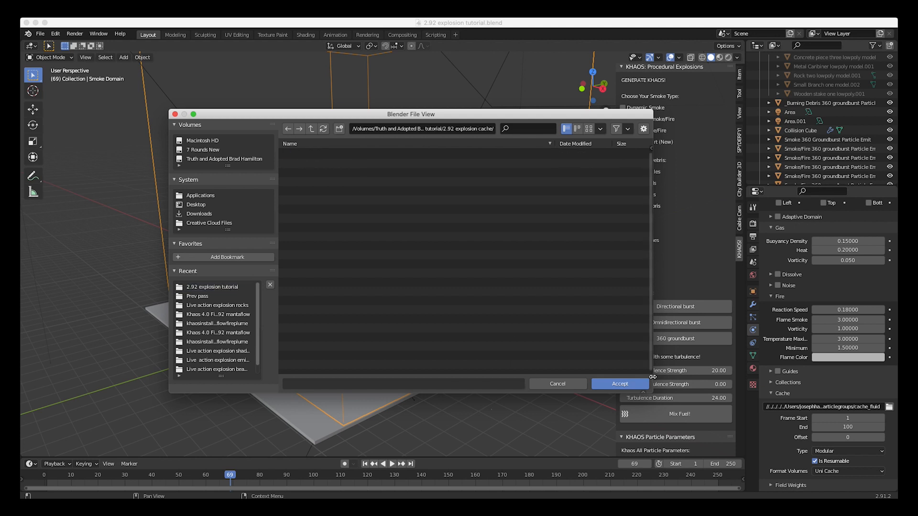
left_click(630, 386)
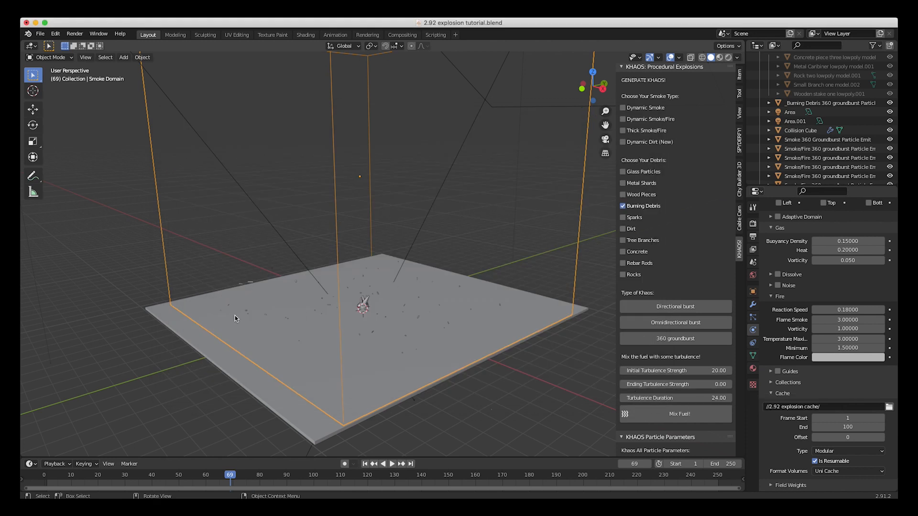
Set the fluid cache's end frame to 130 and bake the smoke domain's data
scroll(232, 311, "right", 10)
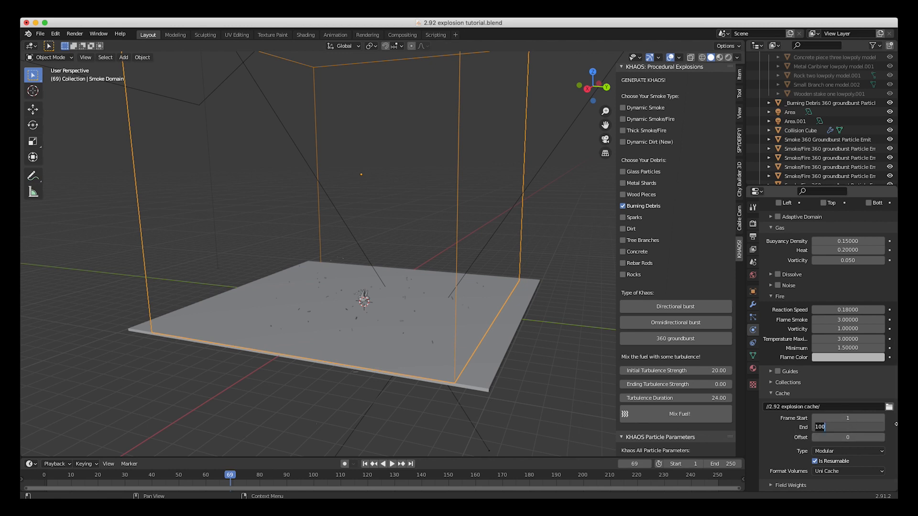
key("Return")
scroll(775, 441, "down", 1)
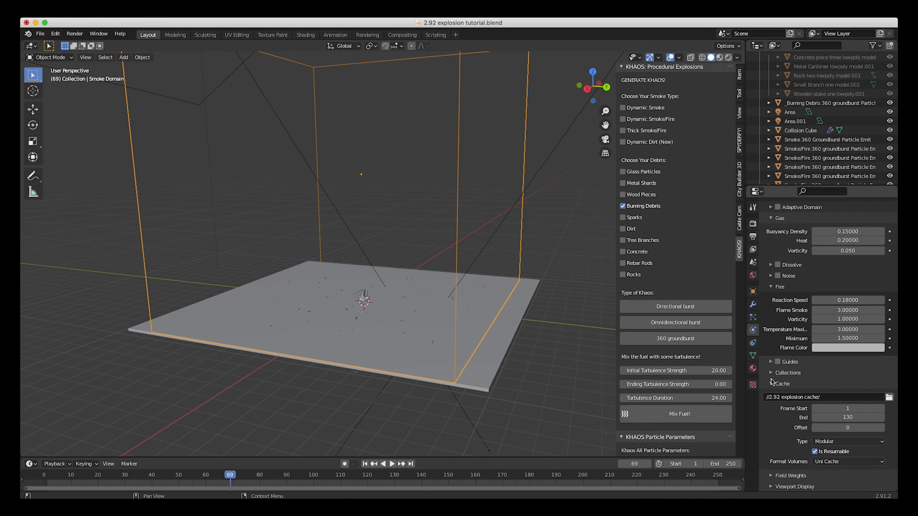
scroll(796, 355, "up", 12)
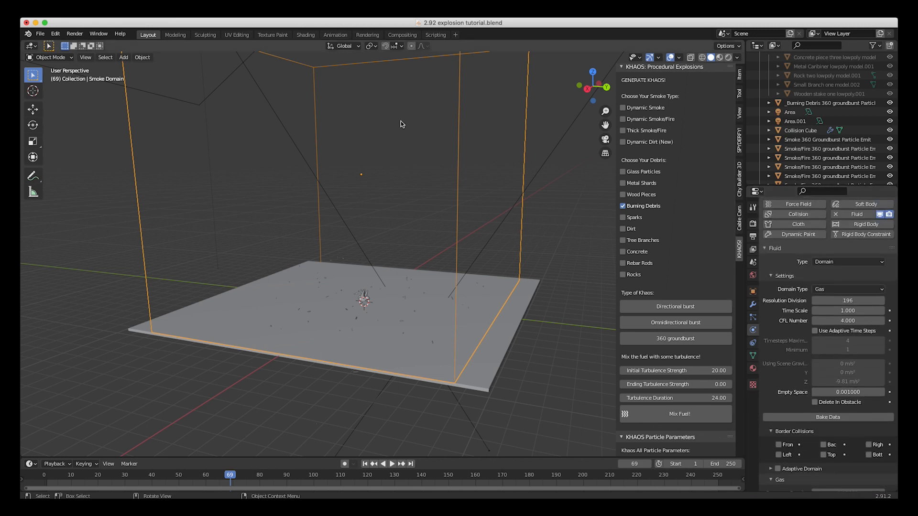
left_click(830, 417)
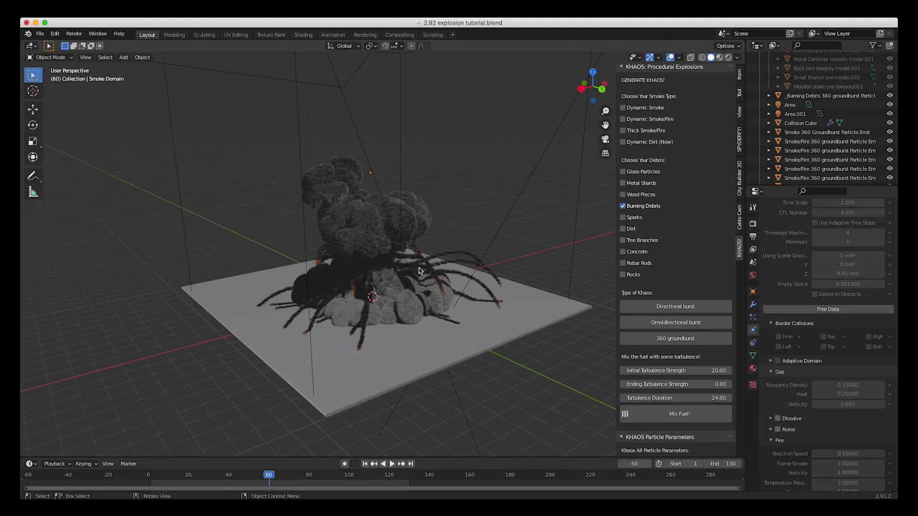
Examine the baked smoke cloud and debris trails at frame 60 from several sides and distances
scroll(419, 268, "right", 15)
scroll(419, 268, "right", 15)
scroll(373, 243, "left", 5)
scroll(373, 243, "left", 5)
scroll(373, 243, "up", 3)
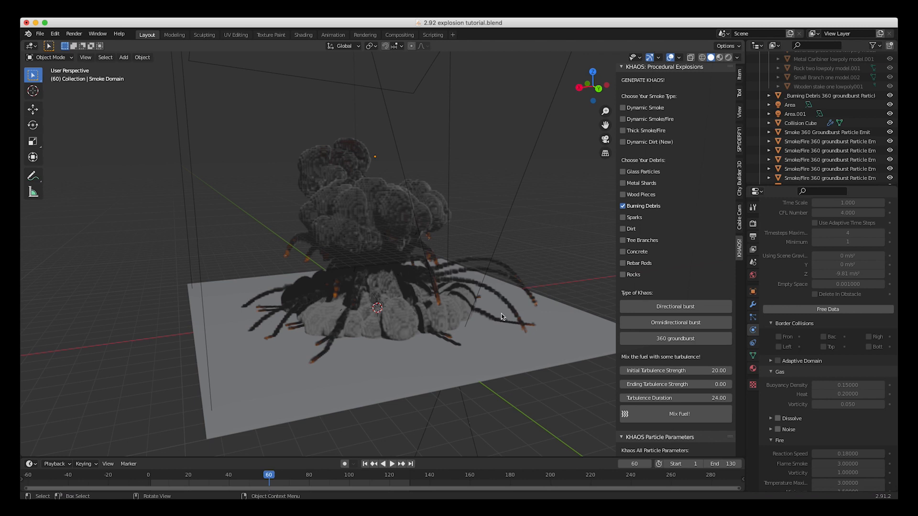
scroll(250, 247, "right", 10)
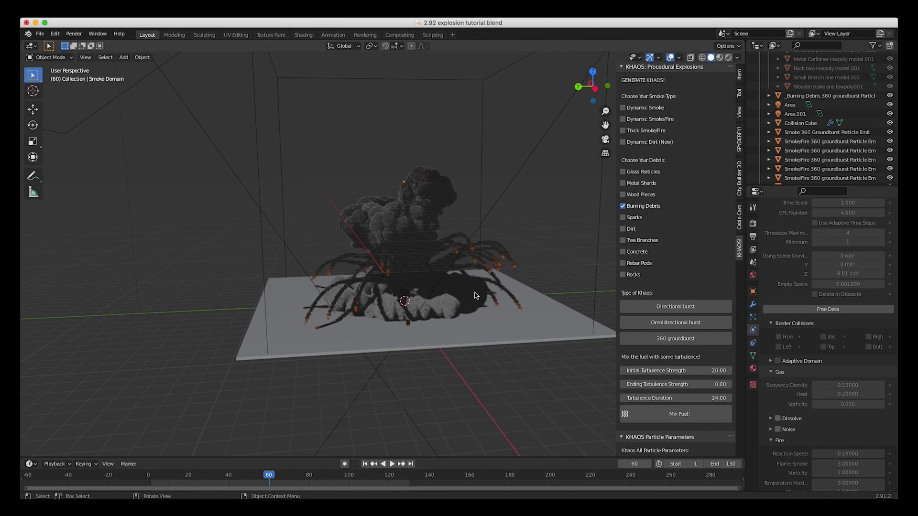
scroll(478, 267, "down", 5)
scroll(478, 266, "up", 6)
scroll(478, 266, "down", 4)
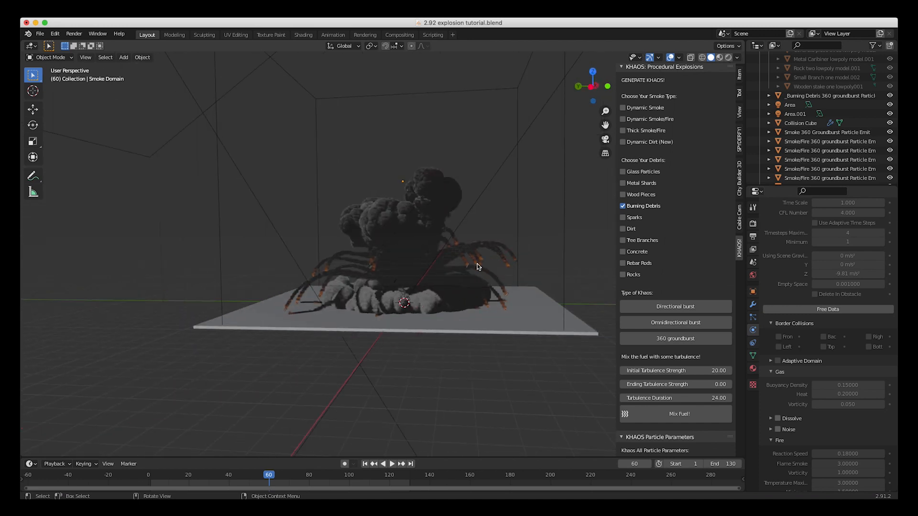
scroll(478, 267, "up", 4)
scroll(478, 266, "left", 8)
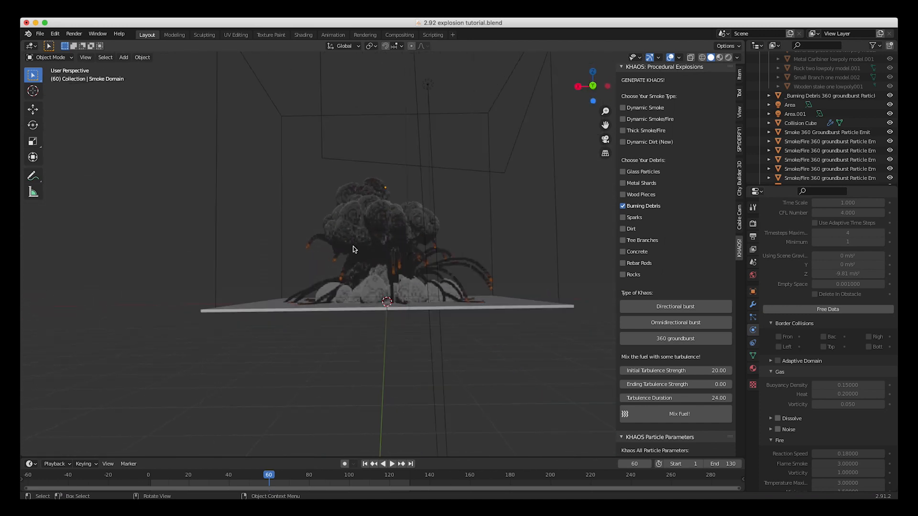
scroll(353, 249, "up", 4)
scroll(353, 250, "down", 2)
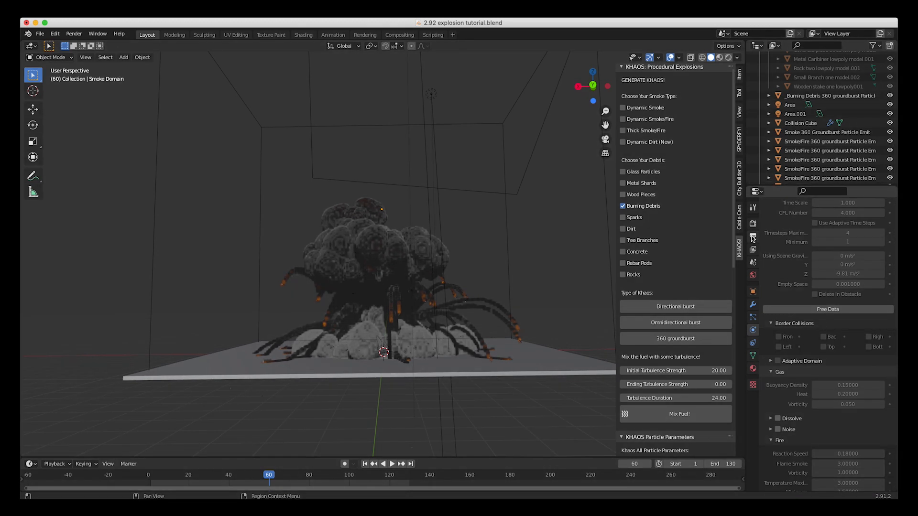
Set the output resolution percentage to 65%
left_click(753, 237)
left_click(859, 244)
type("65")
key("Return")
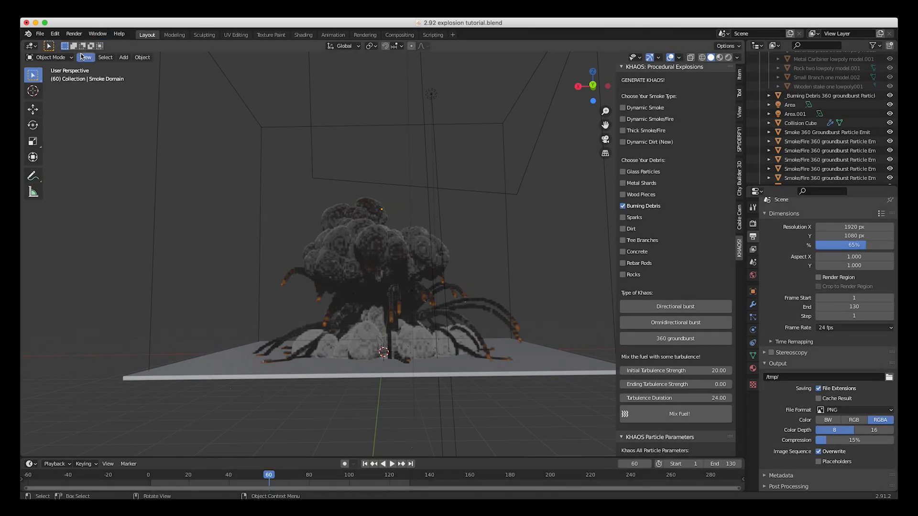
Render a viewport preview animation of the explosion and play it back in the animation player
left_click(85, 57)
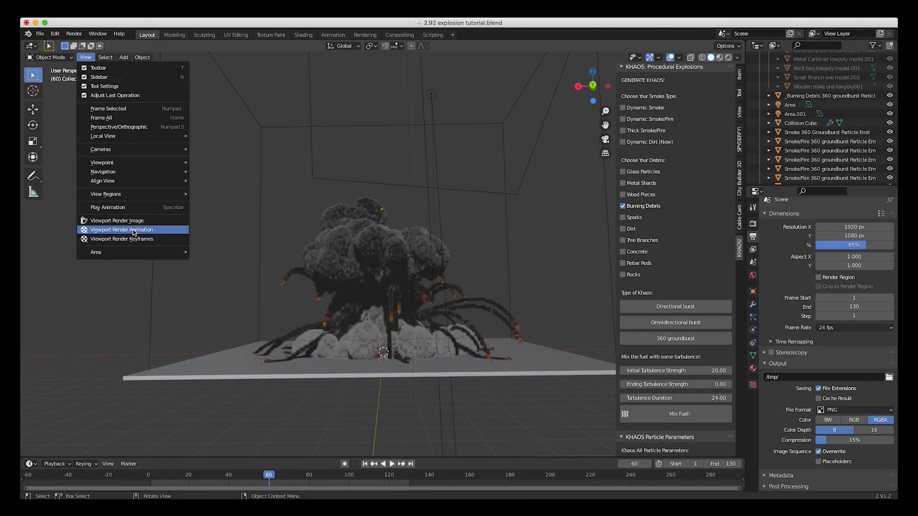
left_click(134, 231)
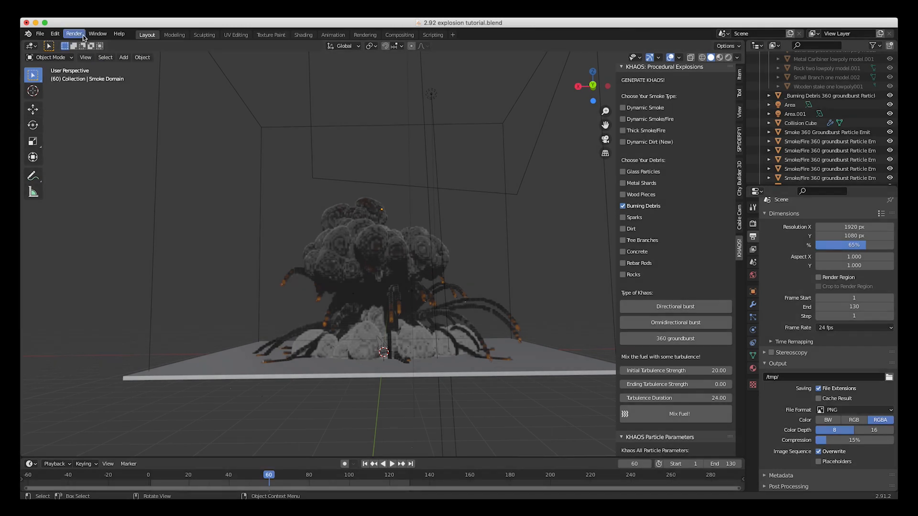
left_click(74, 33)
left_click(91, 88)
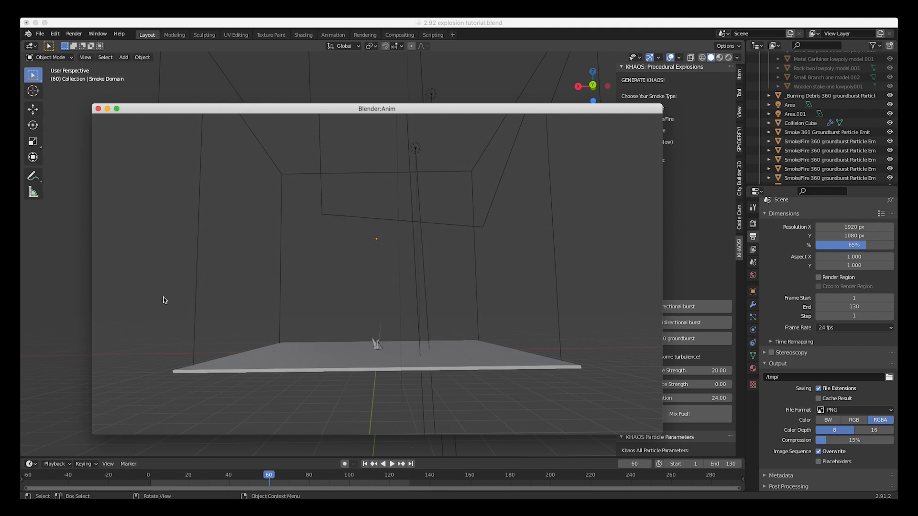
left_click(98, 109)
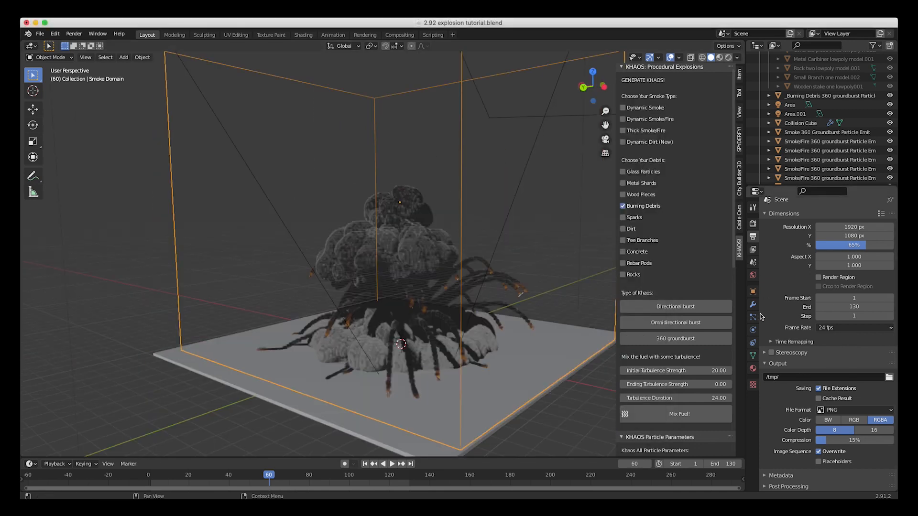
Enable noise in the smoke domain's gas physics settings
left_click(753, 330)
scroll(793, 346, "down", 10)
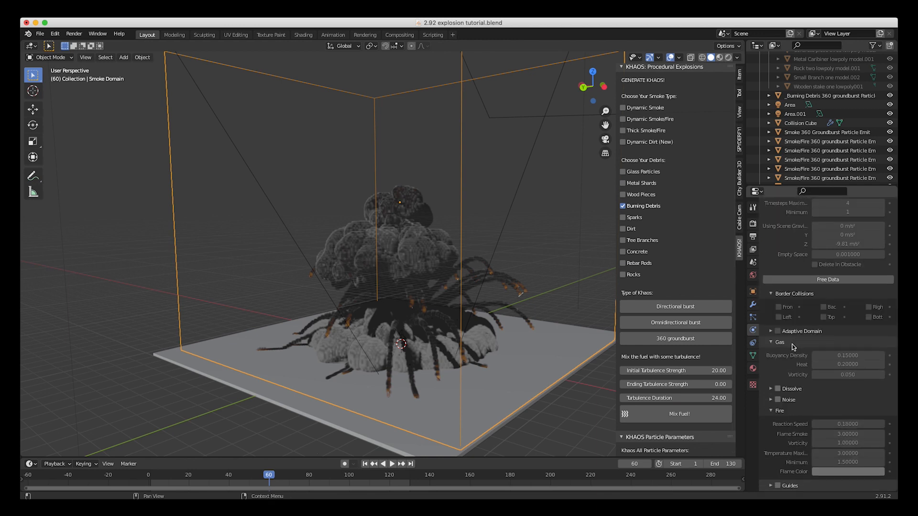
left_click(770, 321)
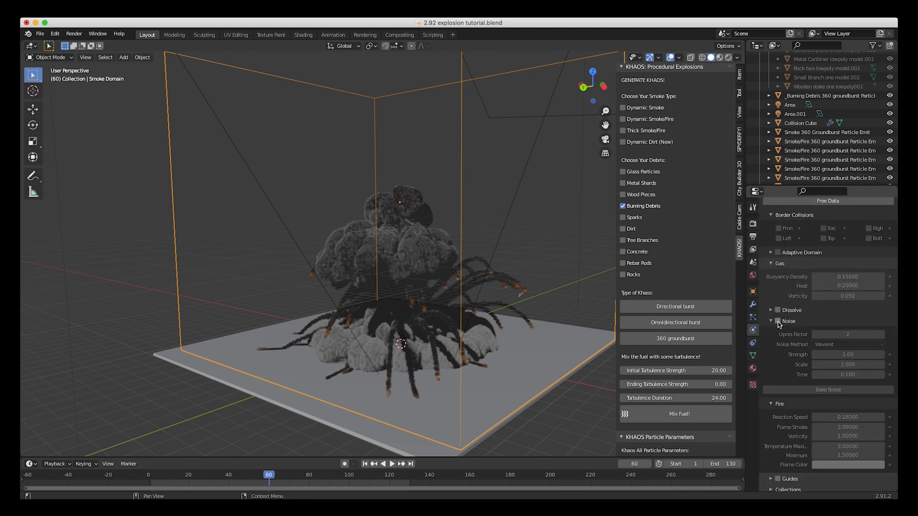
left_click(778, 321)
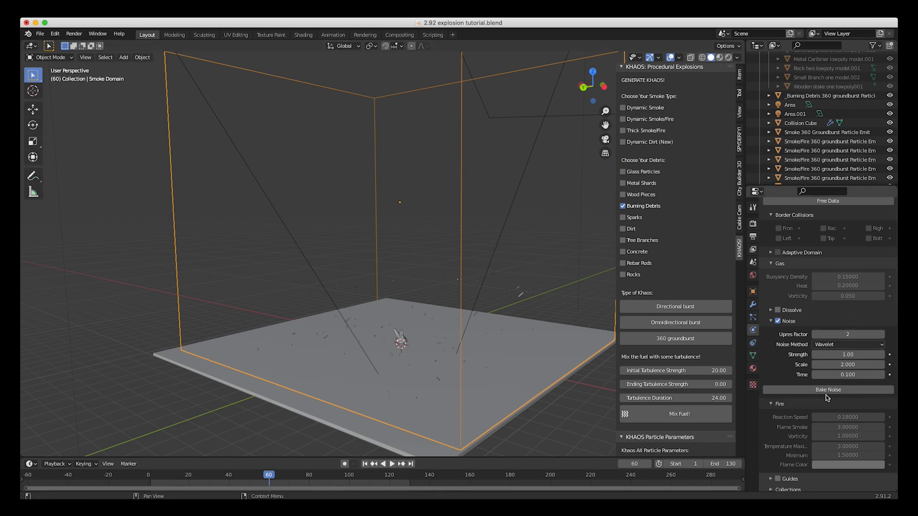
Save the project and bake the smoke domain's noise
left_click(41, 34)
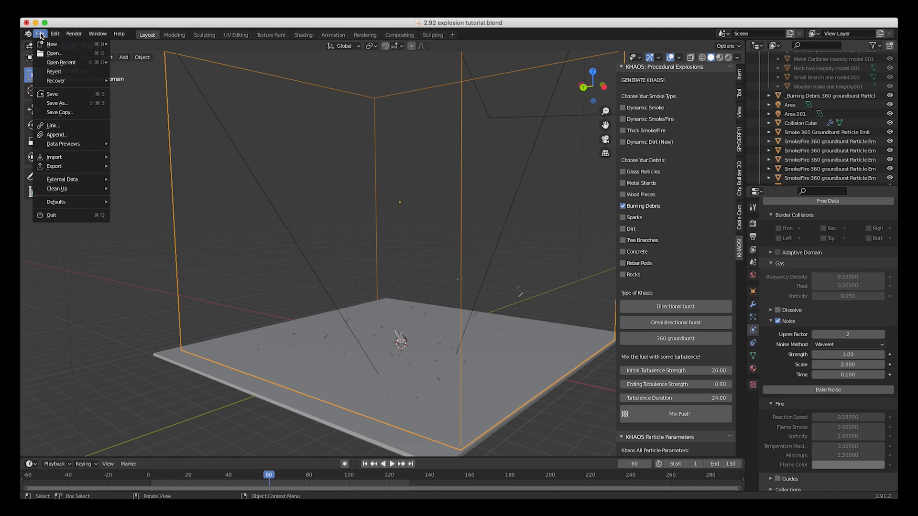
left_click(75, 94)
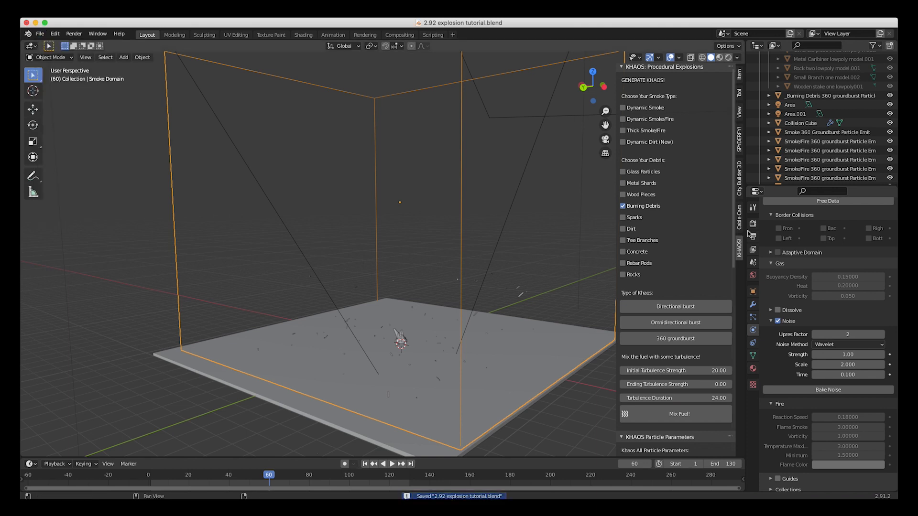
left_click(819, 390)
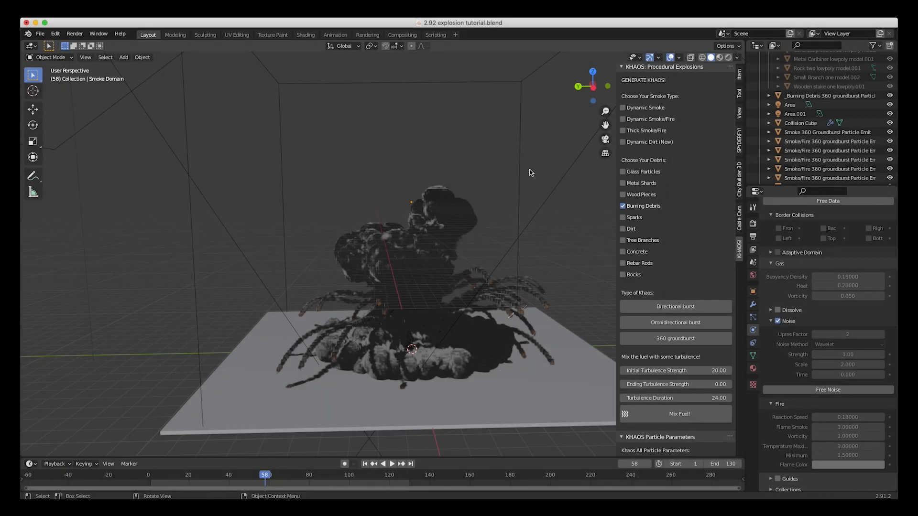
Add a camera to the scene and move it away from the explosion on the negative X side
middle_click_drag(534, 271, 404, 268)
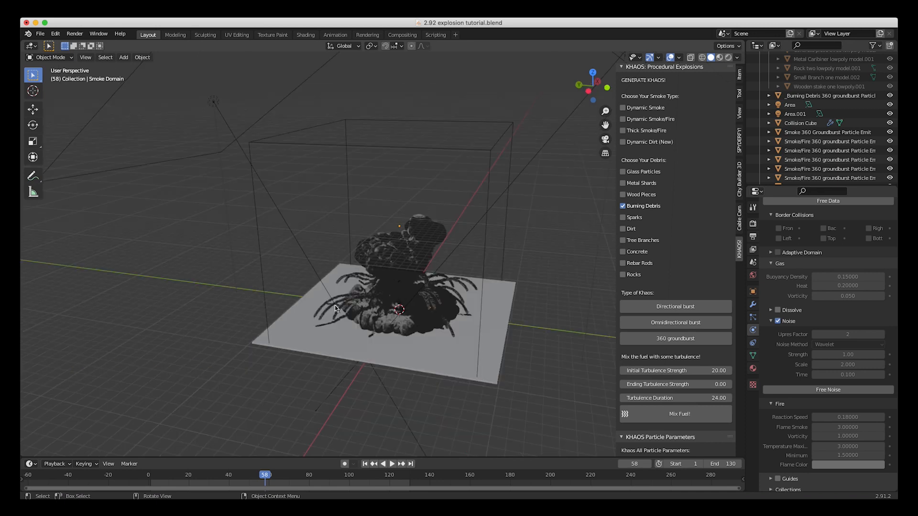
key("shift+a")
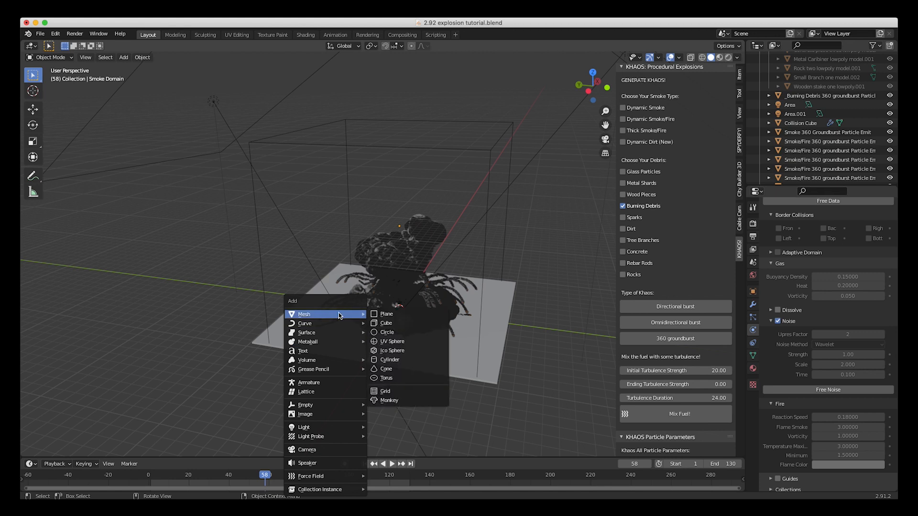
left_click(305, 449)
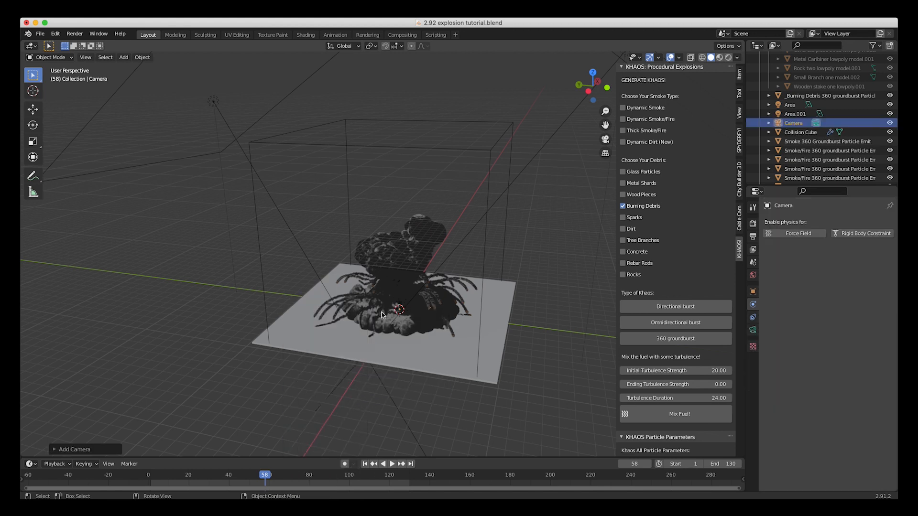
middle_click_drag(382, 314, 268, 306)
key("g")
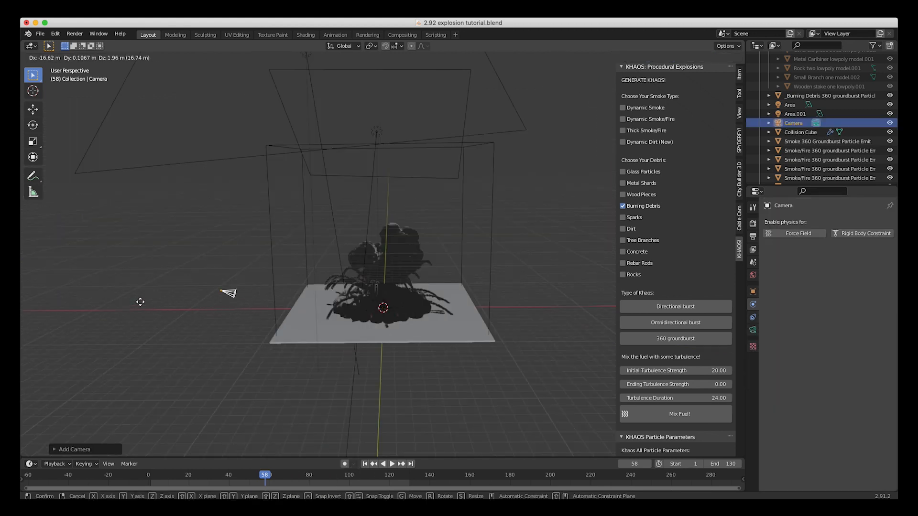
left_click(86, 256)
Look through the camera and reposition it so the whole explosion sits inside the frame
left_click(86, 57)
mouse_move(118, 162)
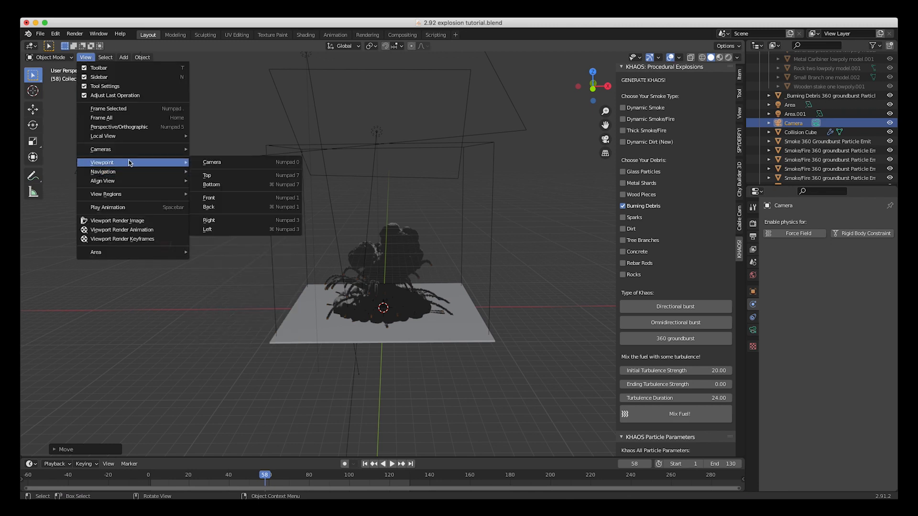
left_click(212, 162)
key("g")
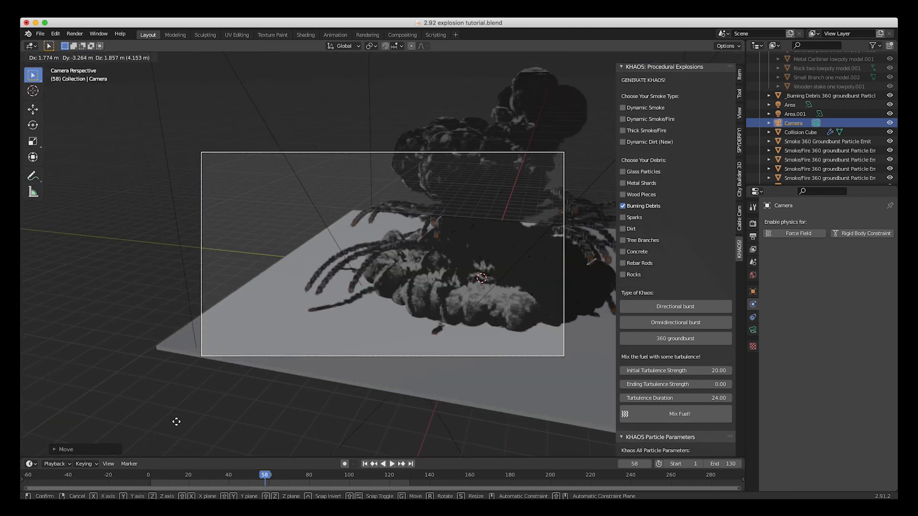
left_click(388, 286)
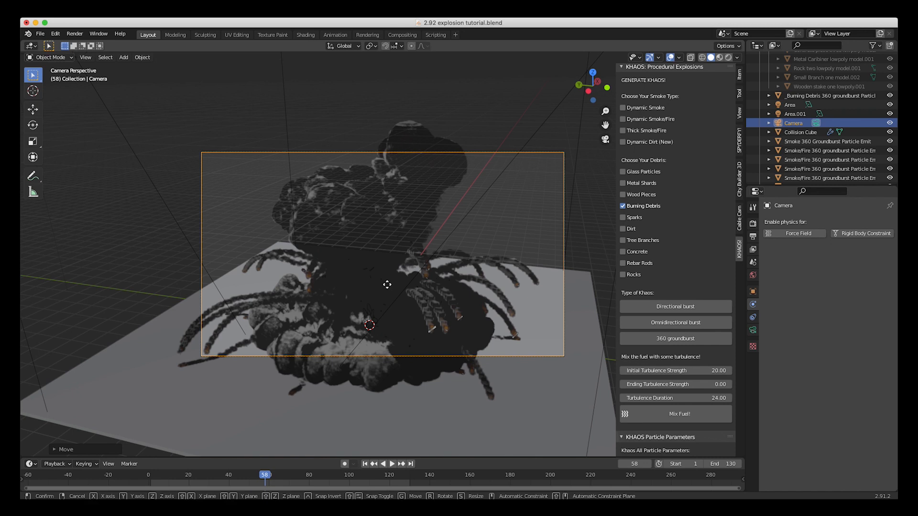
key("g")
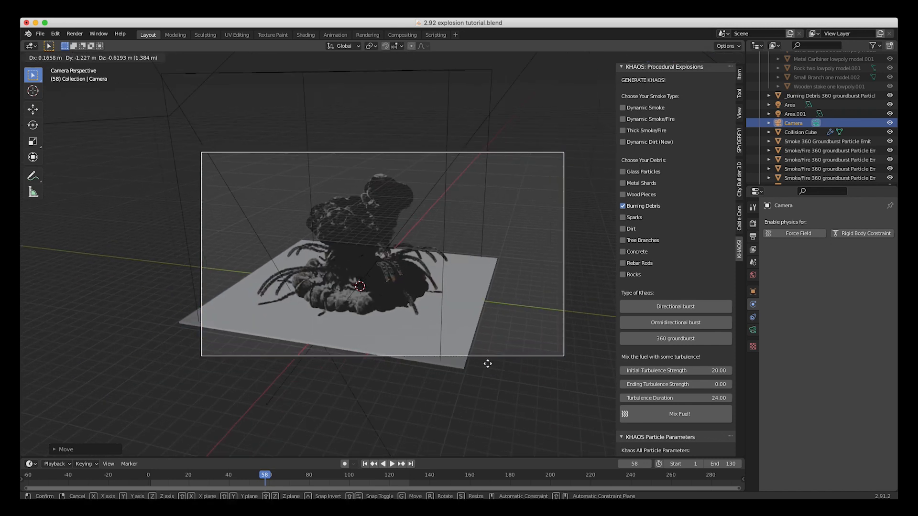
left_click(483, 250)
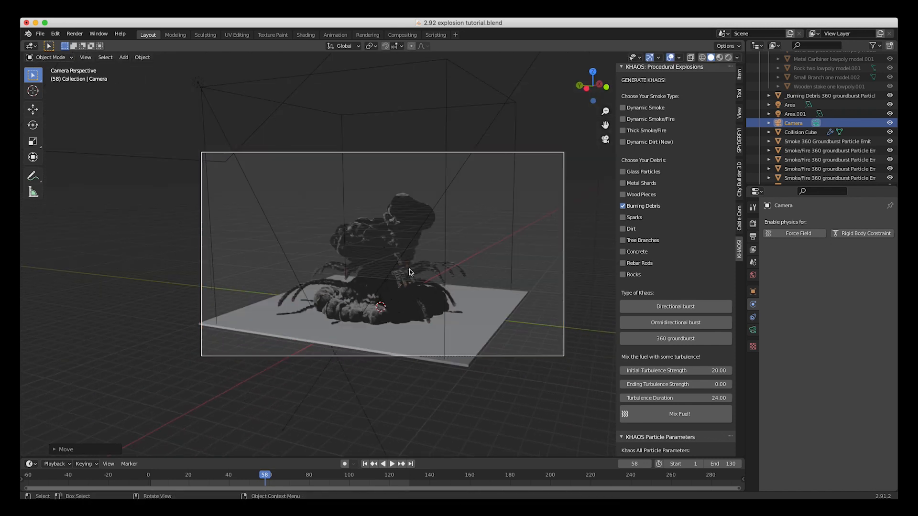
Set the Cycles render samples to 32 and enable adaptive sampling
left_click(753, 234)
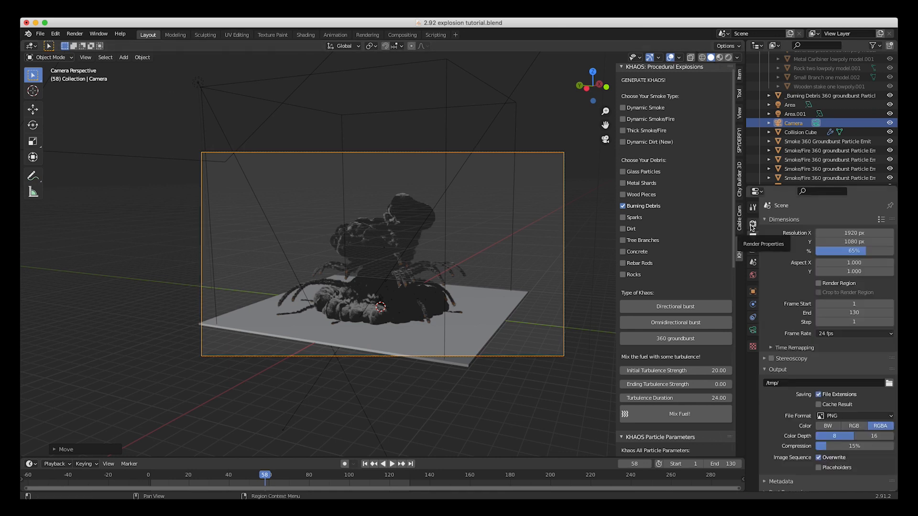
left_click(753, 225)
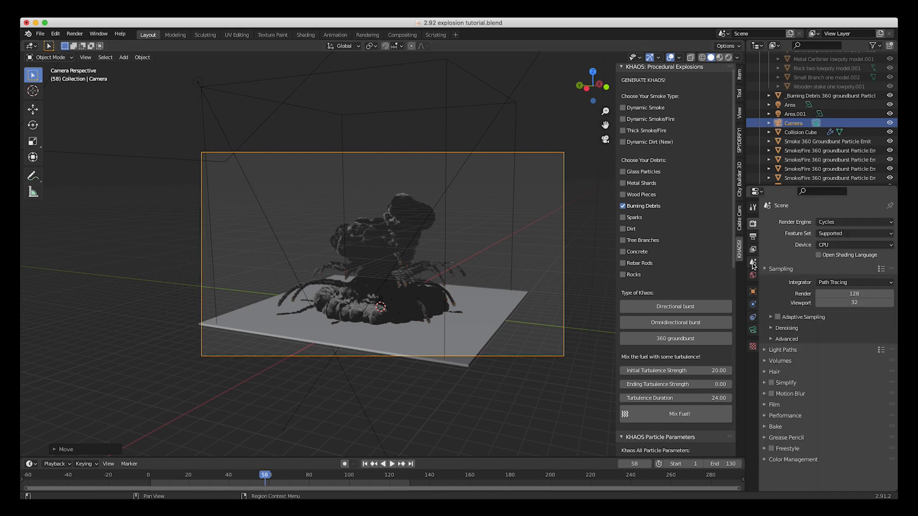
left_click(849, 294)
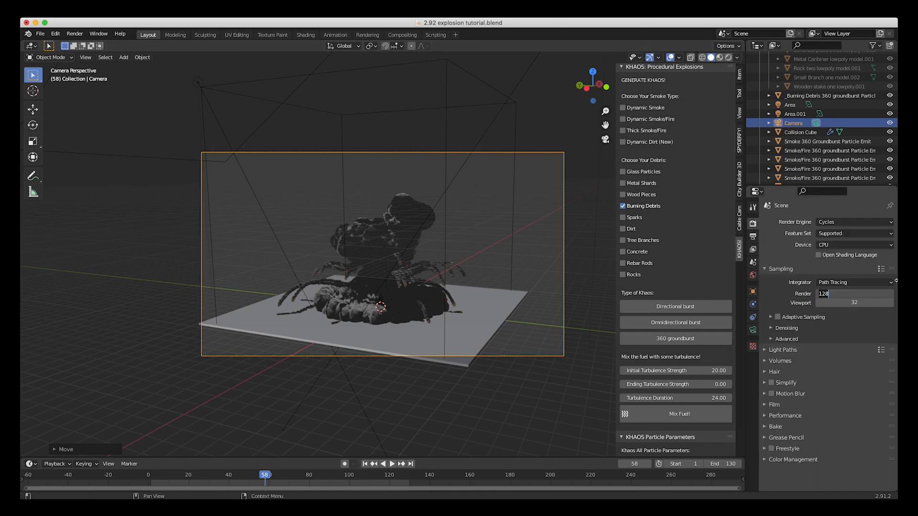
type("32")
key("Return")
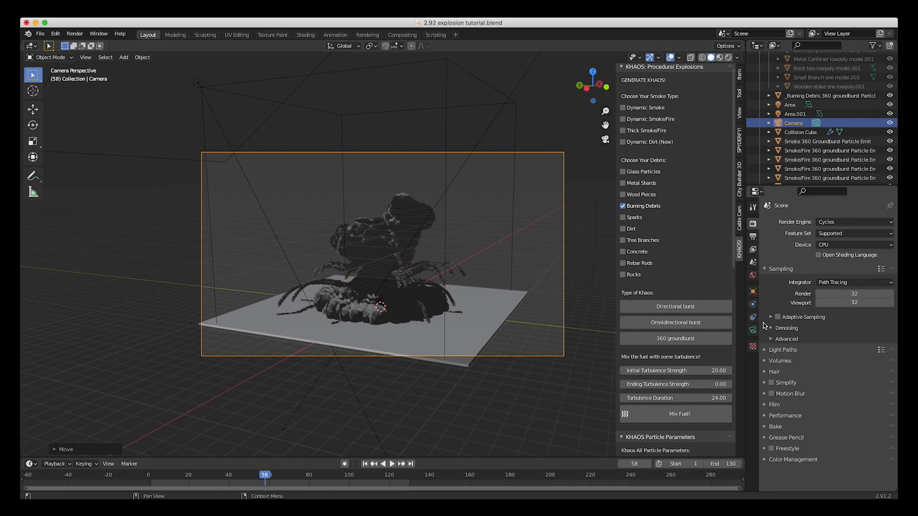
left_click(770, 318)
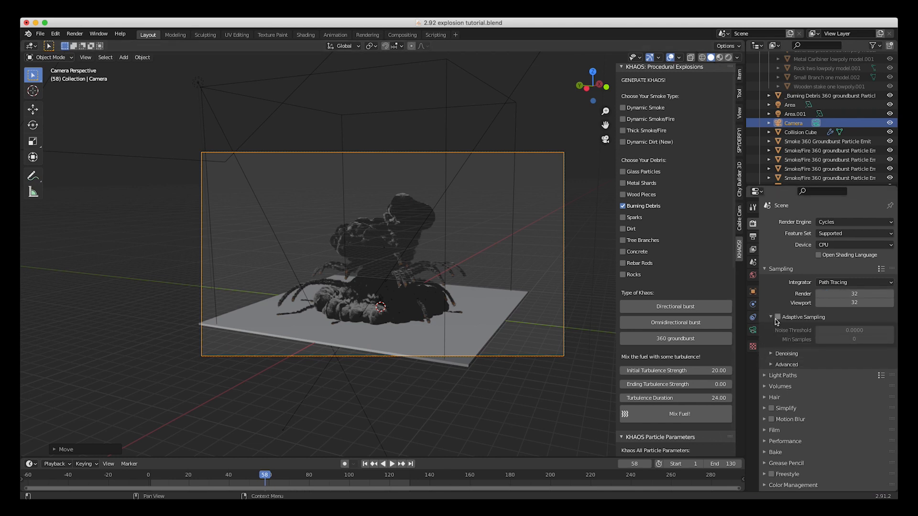
left_click(778, 317)
left_click(771, 365)
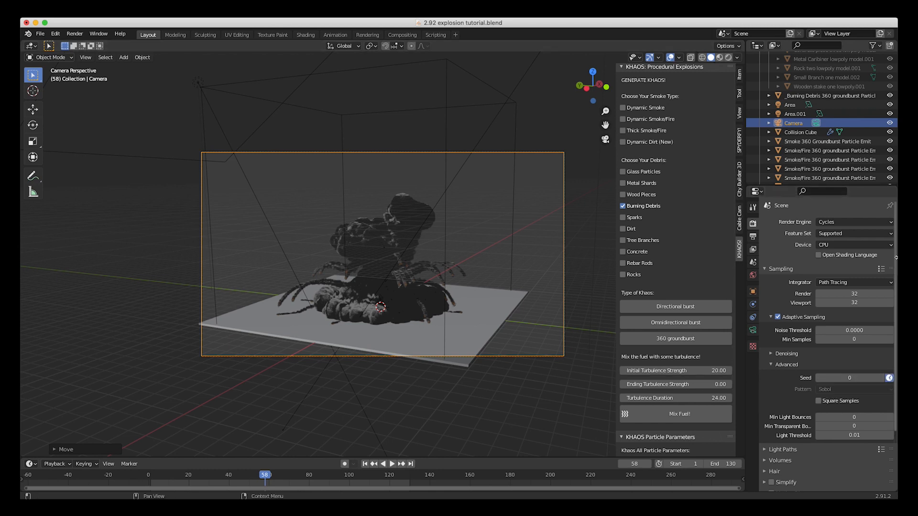
Set the maximum volume light bounces to 4 in the light path settings
scroll(781, 454, "down", 4)
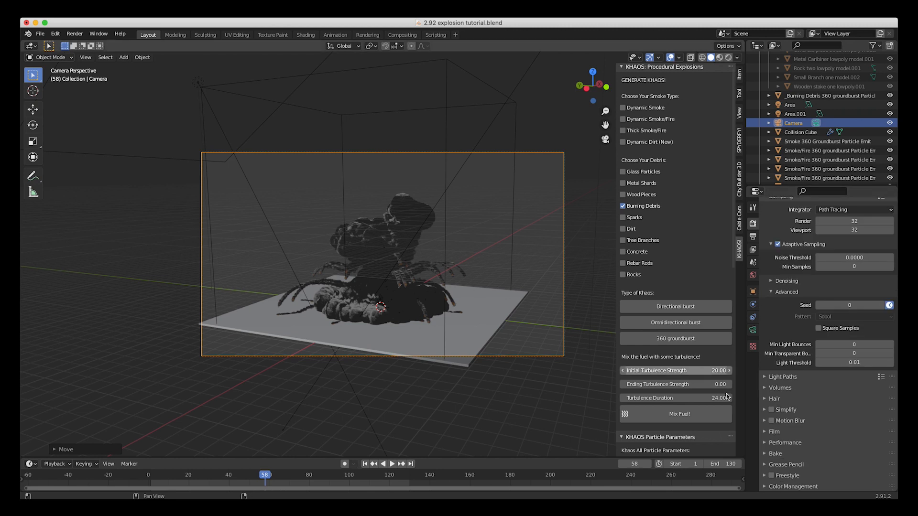
left_click(766, 378)
left_click(856, 449)
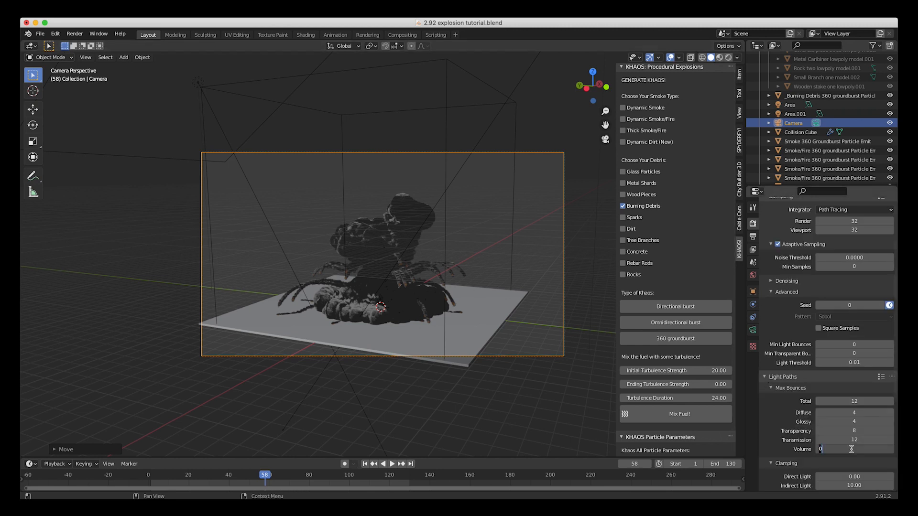
type("4")
key("Return")
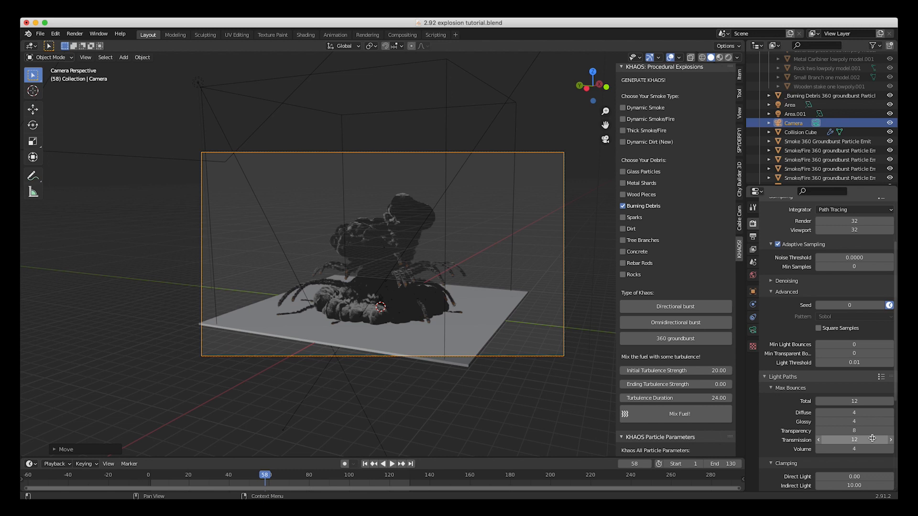
Set the volume step rate to 0.05 for both render and viewport, with a maximum of 300 steps
scroll(872, 438, "down", 8)
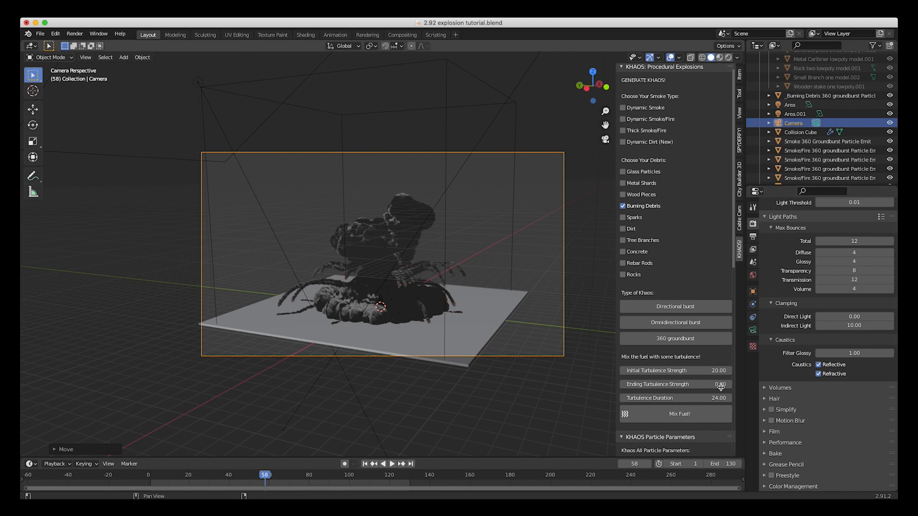
left_click(764, 388)
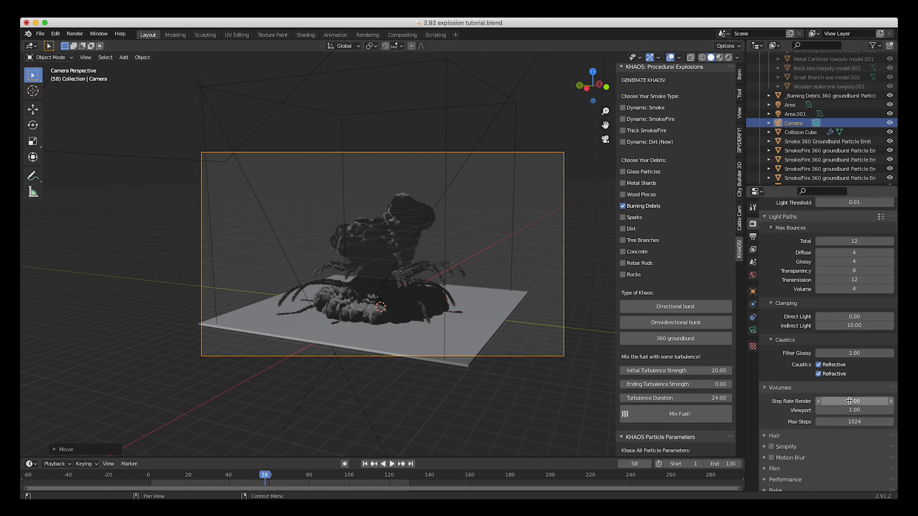
left_click(855, 402)
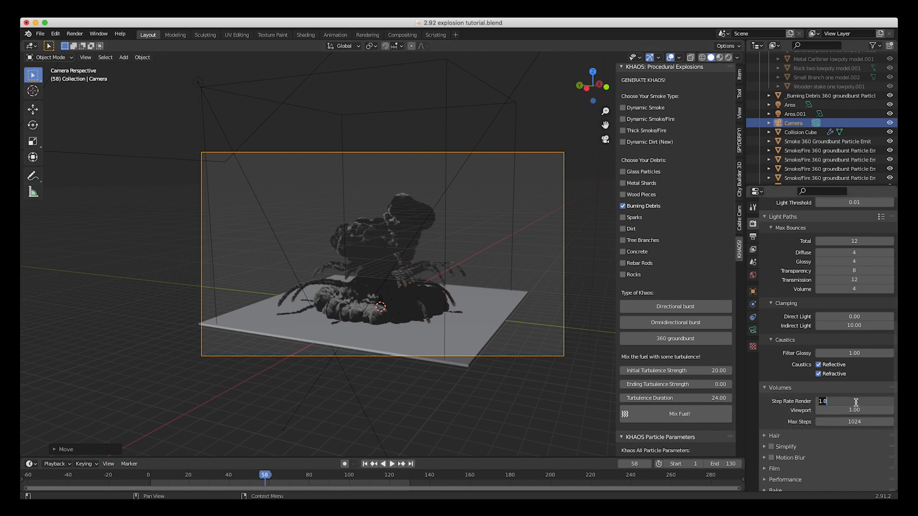
key("Return")
left_click(856, 410)
type(".05")
key("Return")
left_click(850, 422)
type("300")
key("Return")
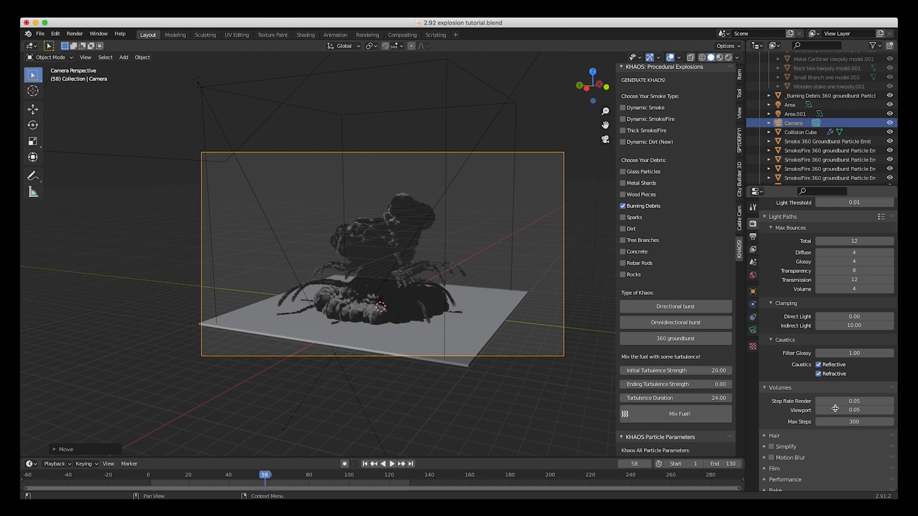
scroll(796, 410, "down", 2)
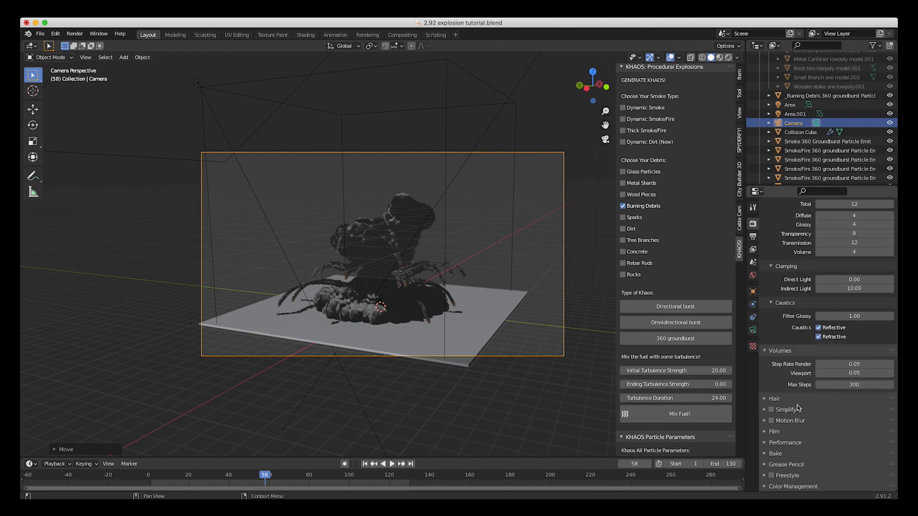
left_click(765, 433)
scroll(772, 480, "down", 5)
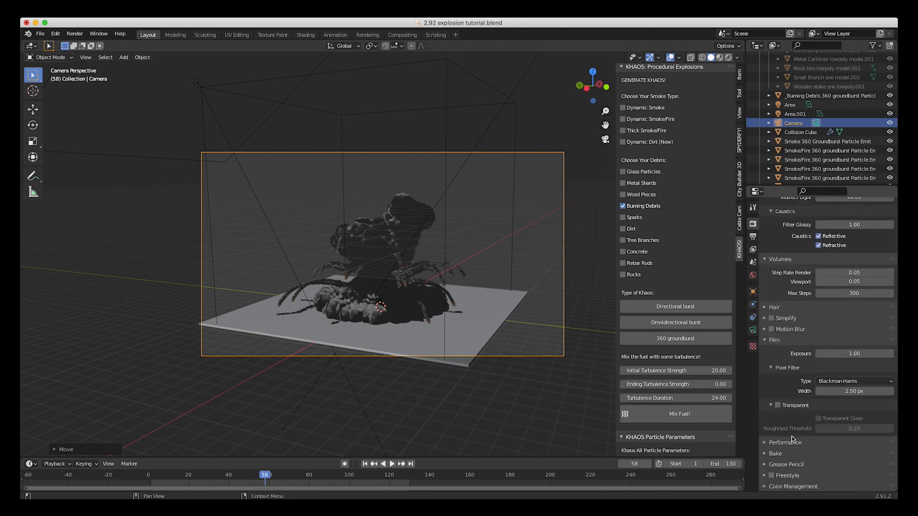
scroll(790, 331, "up", 18)
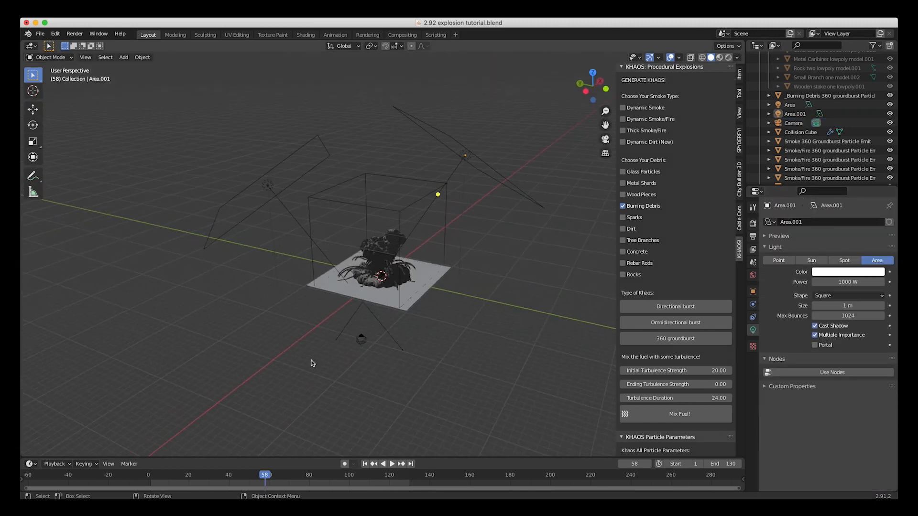
Set the power of the second area light (Area.001) to 3000 W and the first area light (Area) to 2000 W
middle_click_drag(311, 363, 476, 152)
left_click(479, 151)
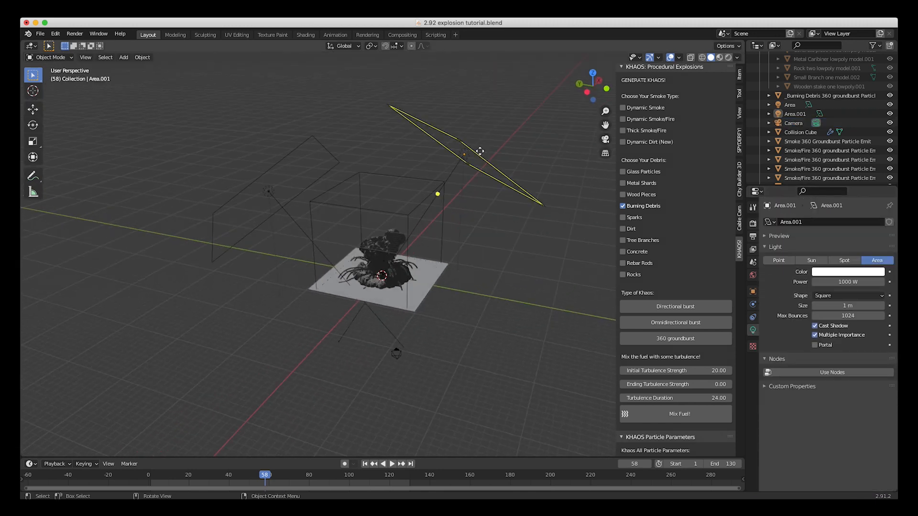
double_click(849, 283)
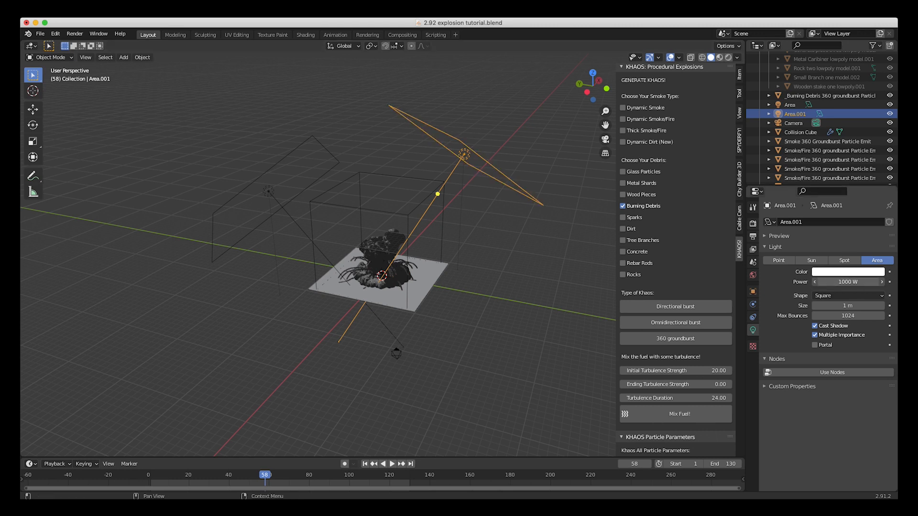
type("3000")
key("Return")
left_click(311, 139)
double_click(842, 282)
type("2")
key("Return")
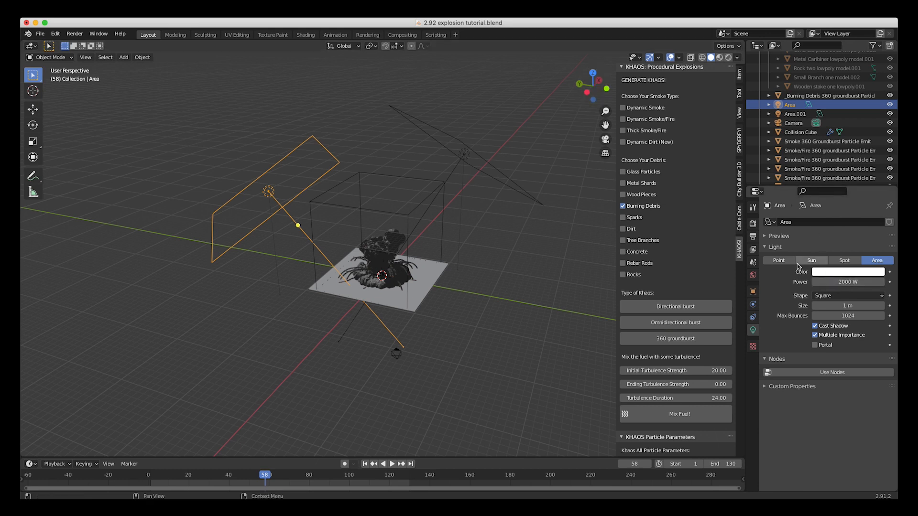
Use an environment texture as the world background colour and load canary_wharf_4k.hdr from the Downloads folder
left_click(753, 275)
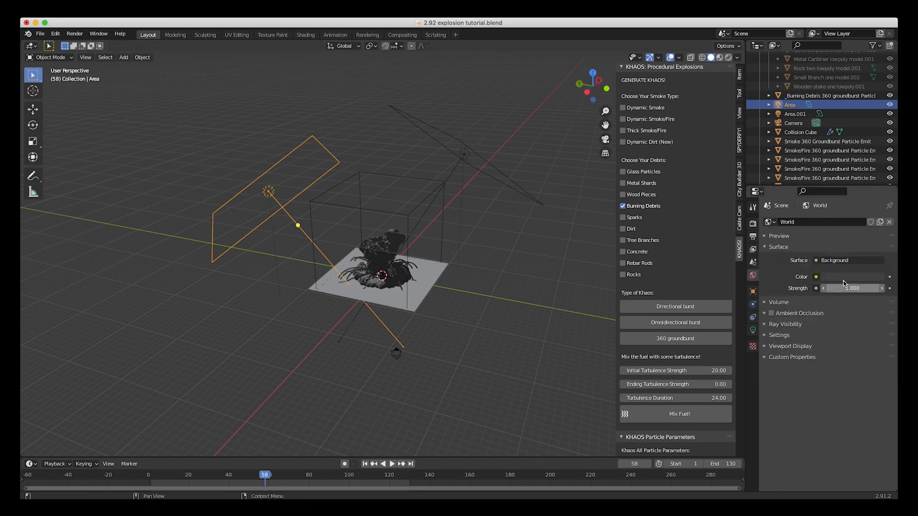
left_click(816, 277)
left_click(627, 318)
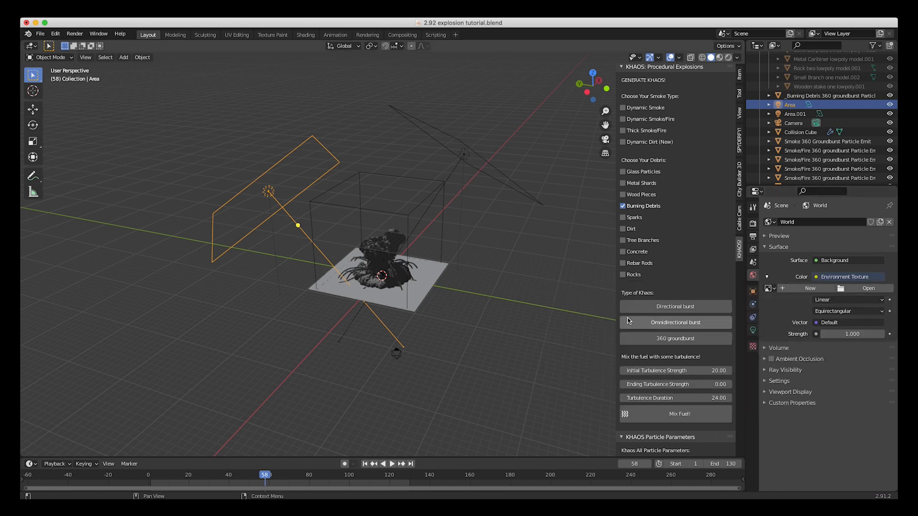
left_click(868, 288)
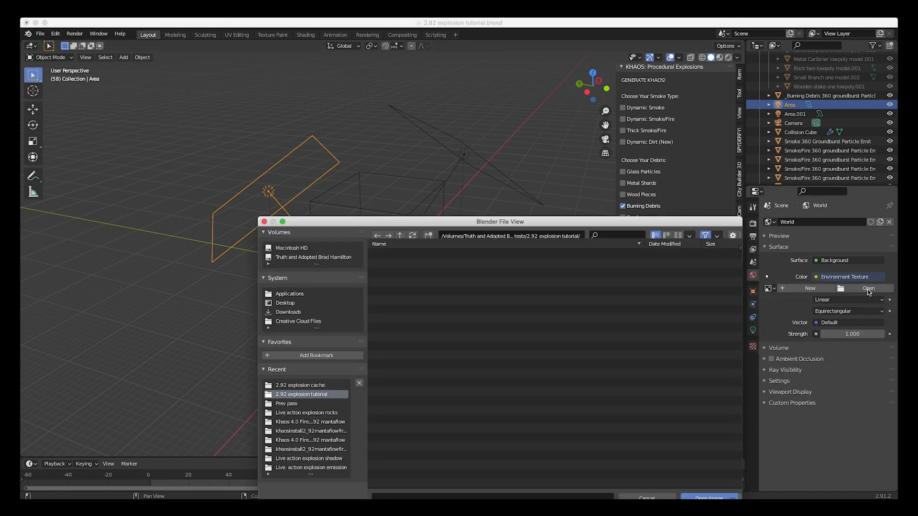
left_click(287, 312)
scroll(395, 360, "down", 15)
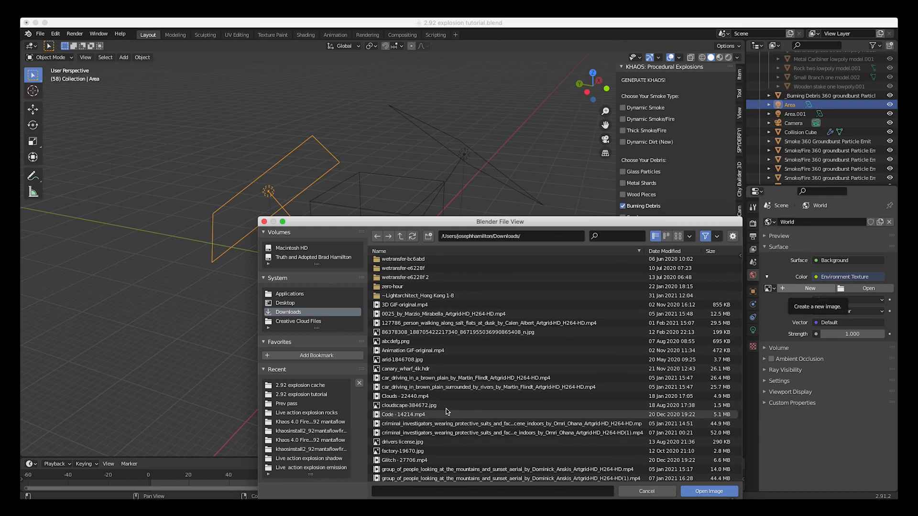
double_click(397, 369)
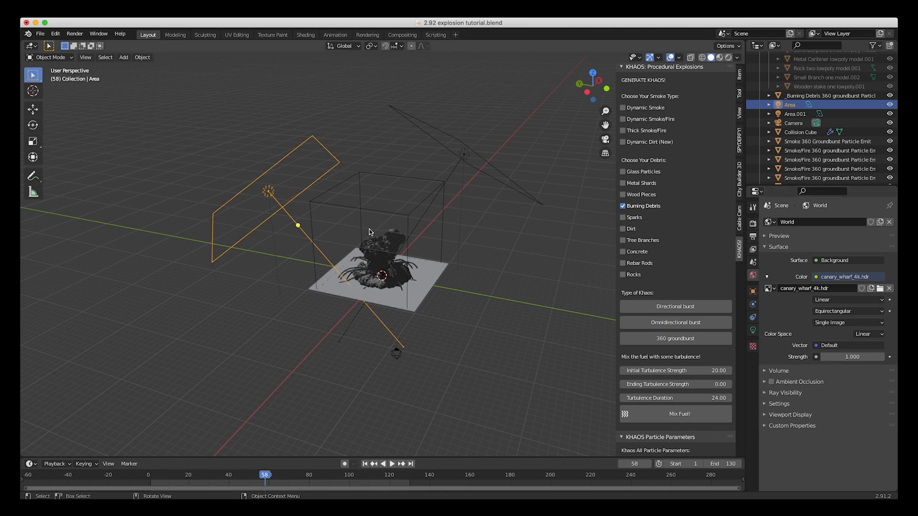
Bring up the Shading workspace and set its viewport to solid shading
scroll(369, 232, "right", 10)
scroll(369, 232, "left", 8)
scroll(369, 232, "down", 4)
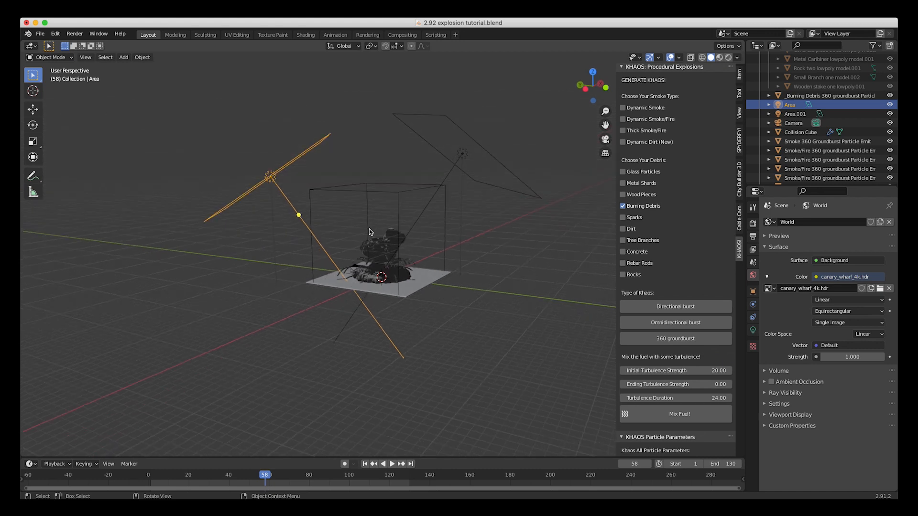
scroll(369, 232, "right", 3)
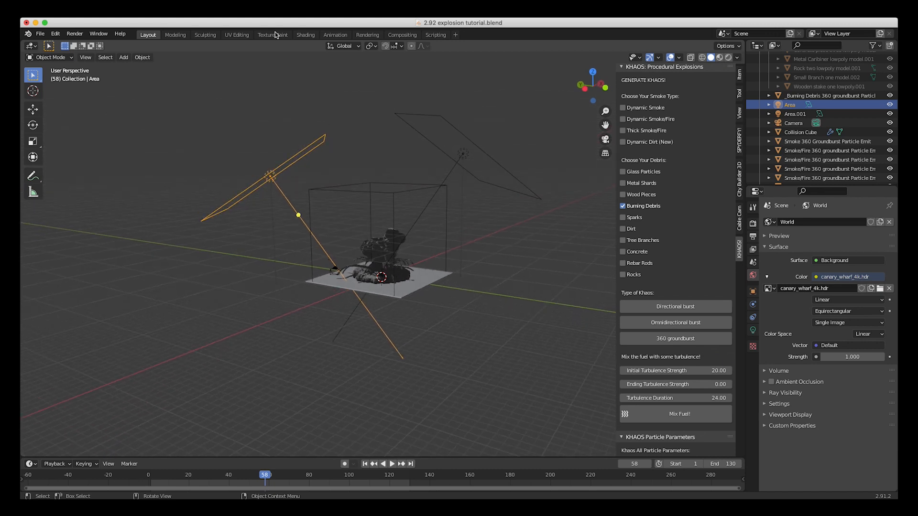
left_click(304, 35)
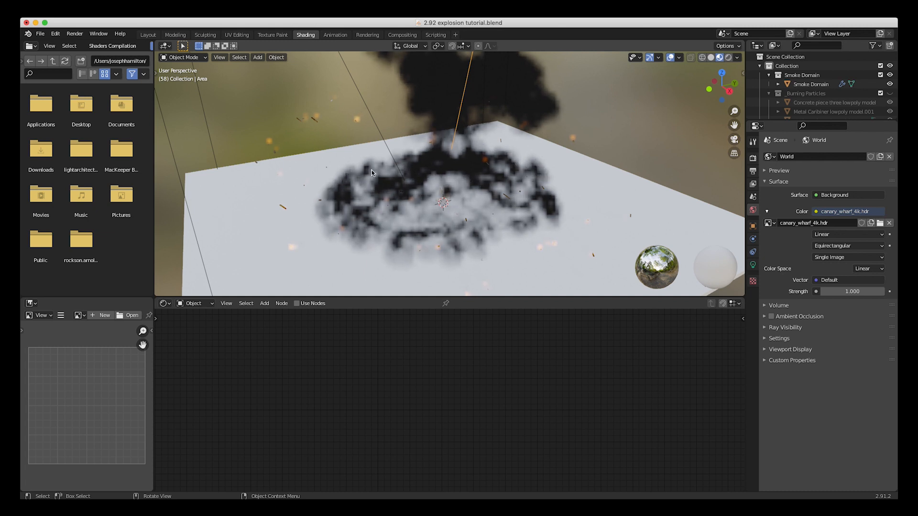
left_click(728, 57)
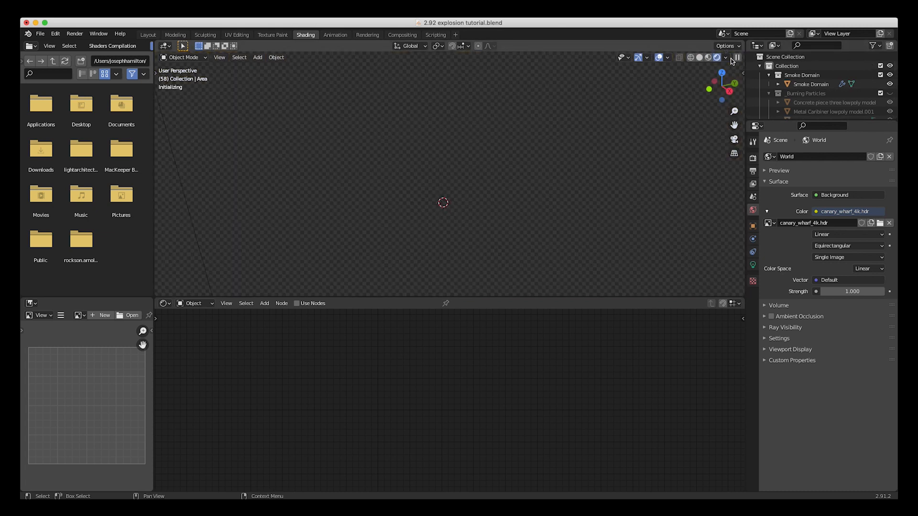
key("z")
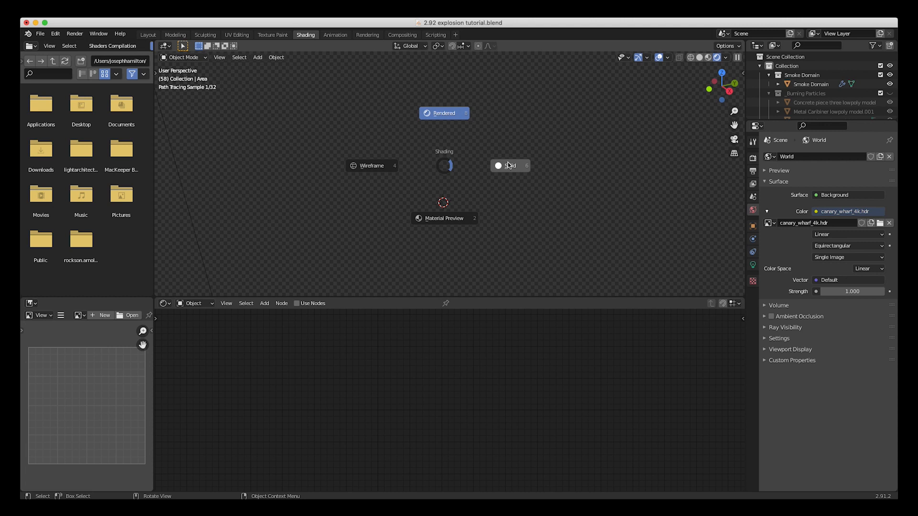
left_click(509, 165)
scroll(399, 165, "down", 4)
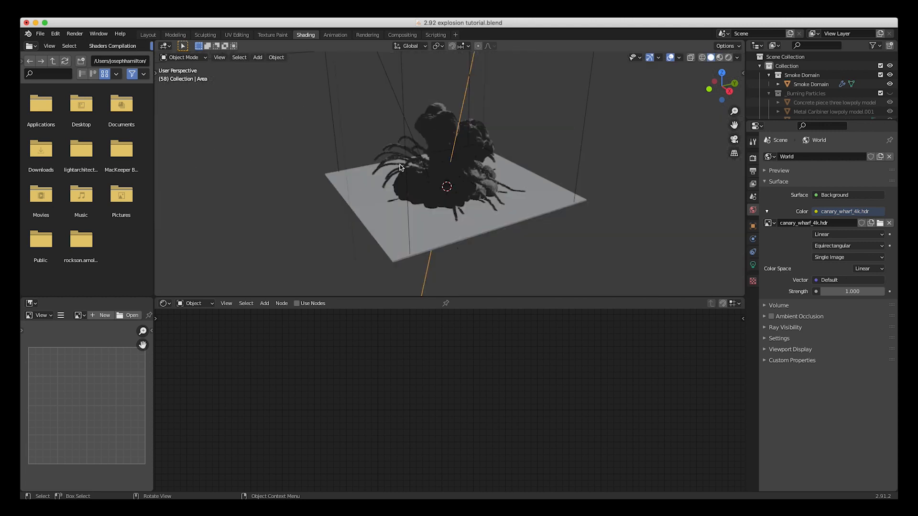
Look at the explosion through the active camera in the shading viewport
left_click(215, 59)
mouse_move(268, 170)
left_click(344, 162)
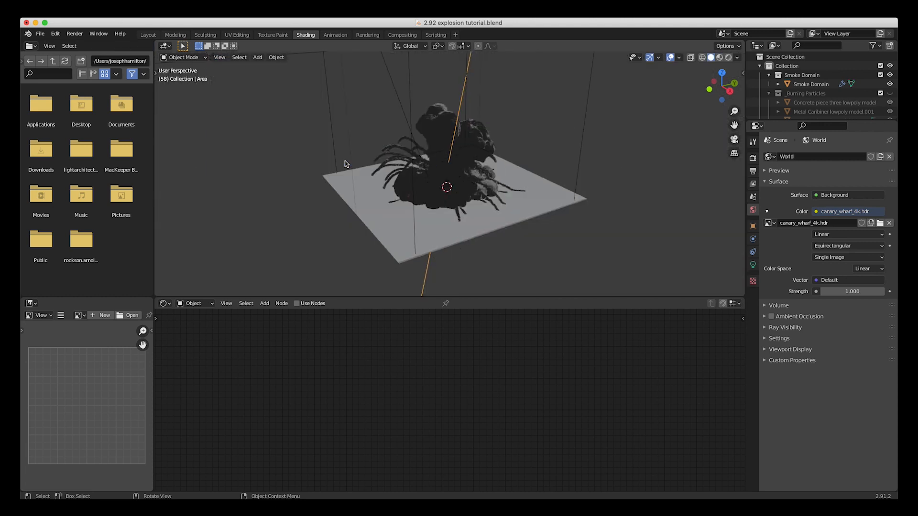
key("Home")
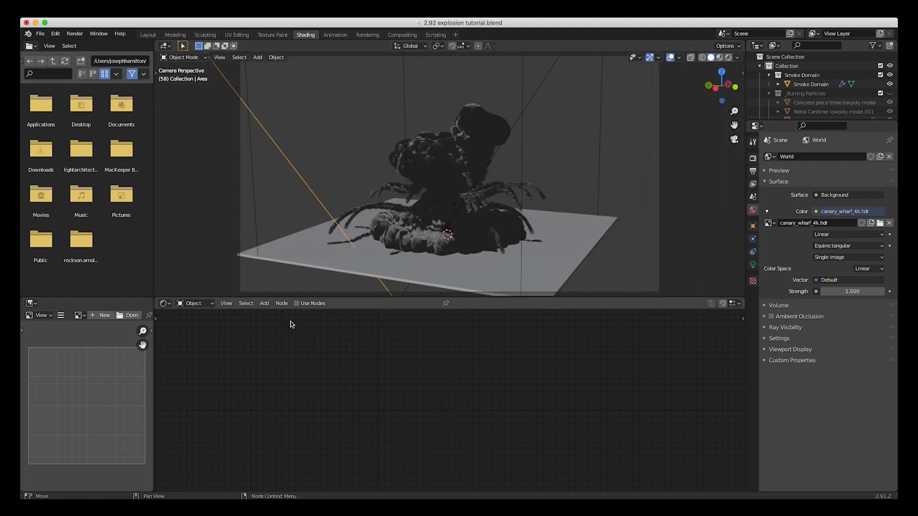
Change the ground plane's material to a Diffuse BSDF and darken its colour to a value of 0.28
left_click(575, 255)
left_click(752, 303)
left_click(806, 187)
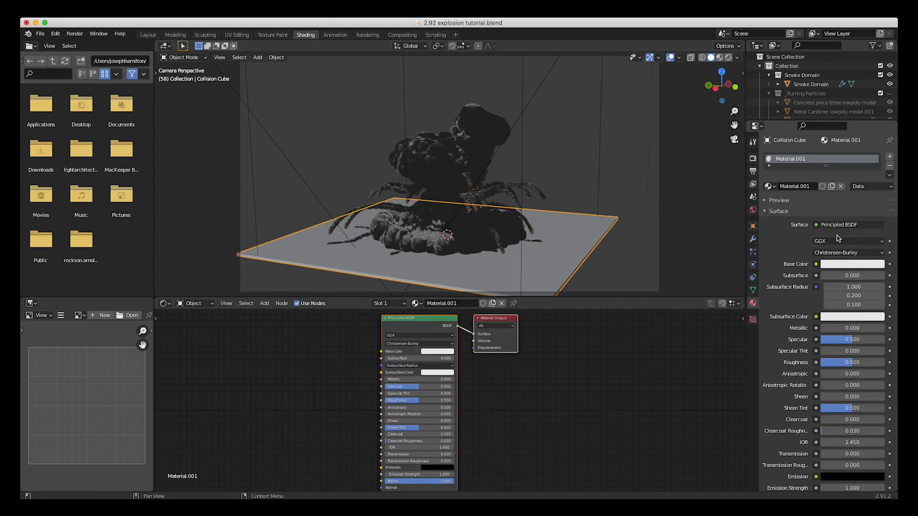
left_click(848, 225)
left_click(703, 275)
left_click(852, 241)
left_click_drag(877, 124, 877, 158)
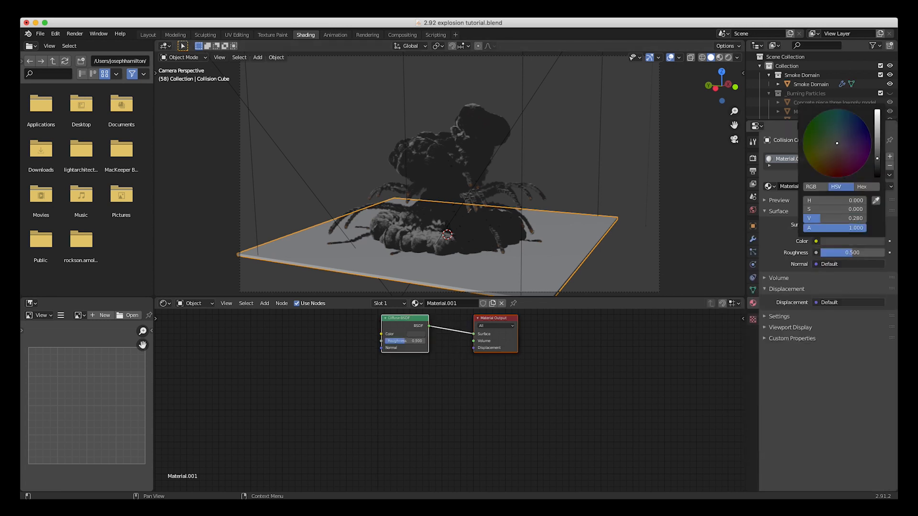
Make the ground plane a shadow catcher in its object visibility settings
left_click(752, 225)
left_click(765, 364)
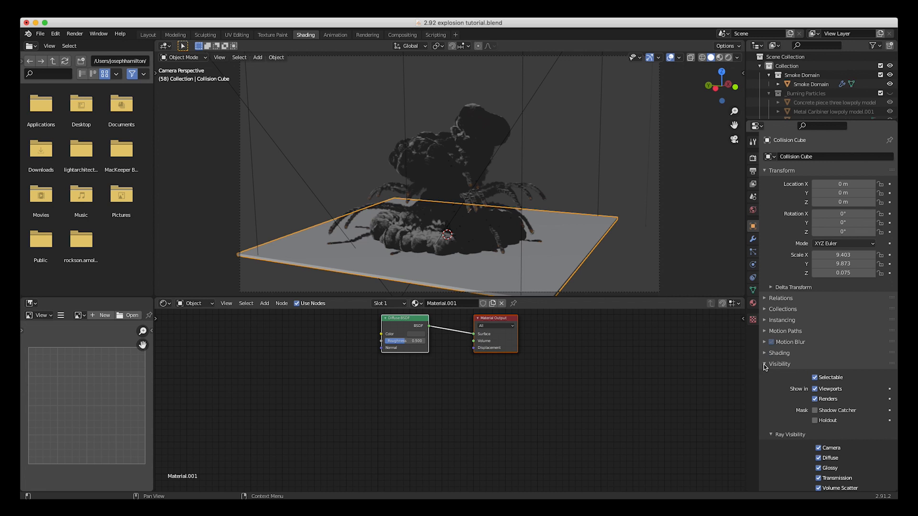
scroll(789, 363, "down", 3)
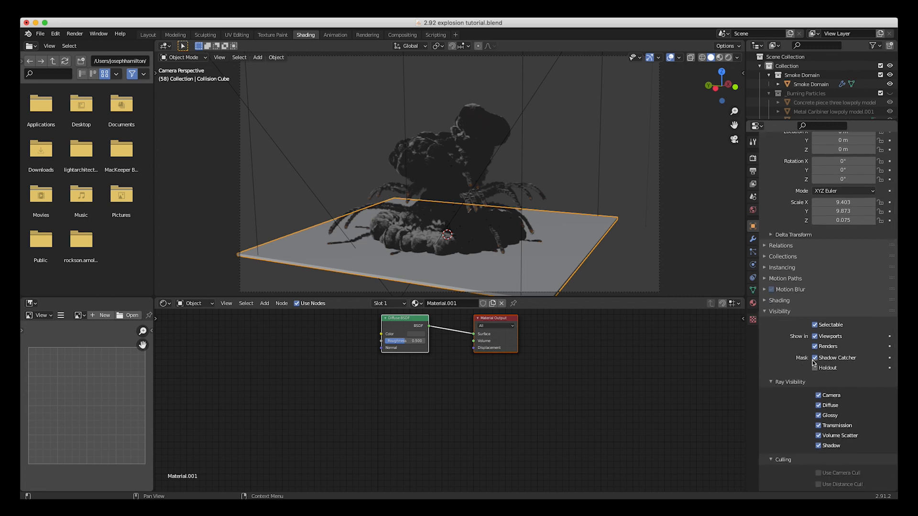
Select the smoke domain and, back in the Layout workspace, move the timeline to frame 50
left_click(404, 91)
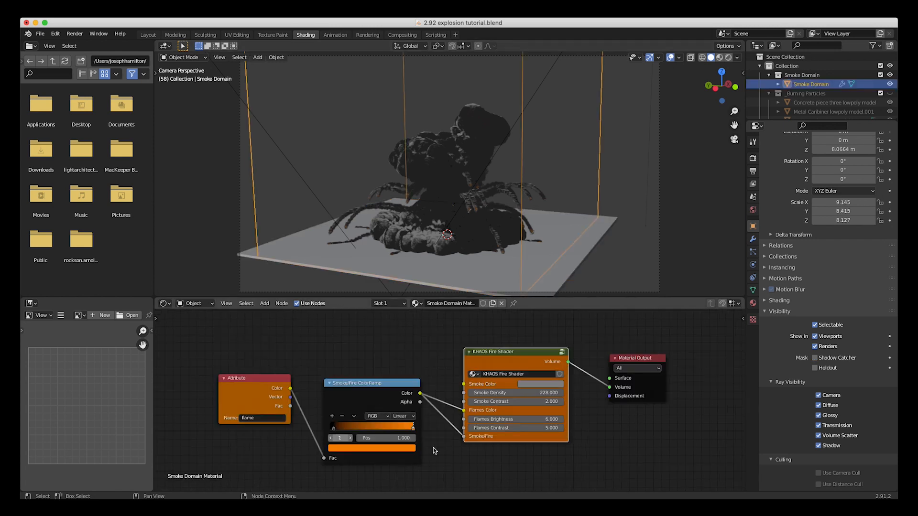
scroll(443, 393, "up", 3)
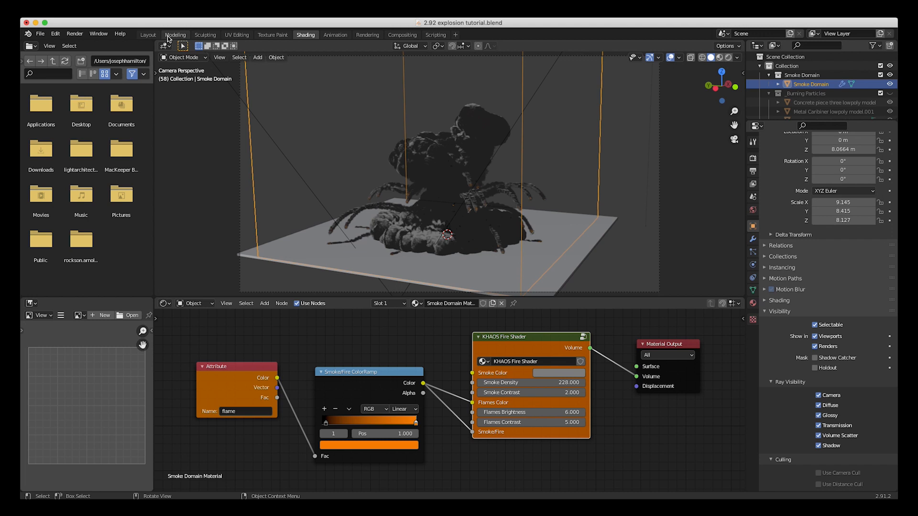
left_click(144, 35)
scroll(429, 227, "up", 5)
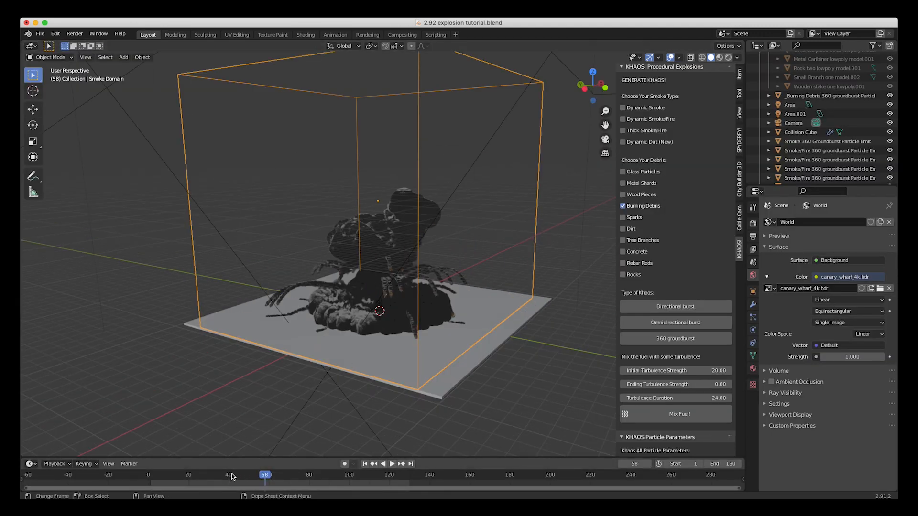
left_click(247, 478)
left_click_drag(246, 479, 252, 474)
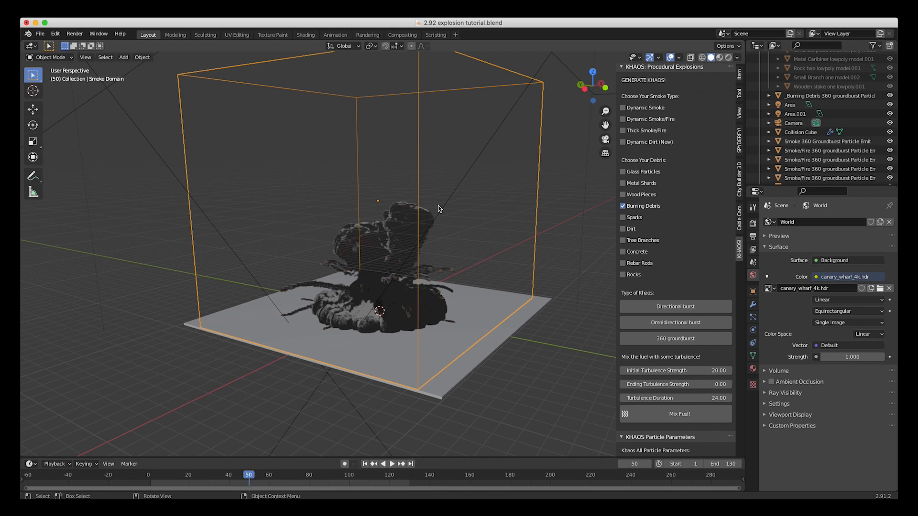
Return to the Shading workspace with a rendered camera preview and set the KHAOS Fire Shader's smoke density to 1500
left_click(305, 35)
left_click(345, 124)
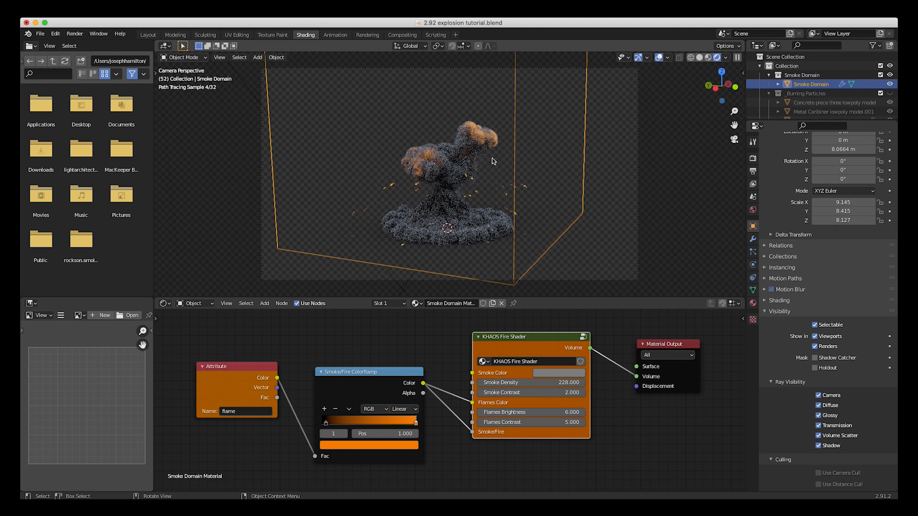
left_click(515, 381)
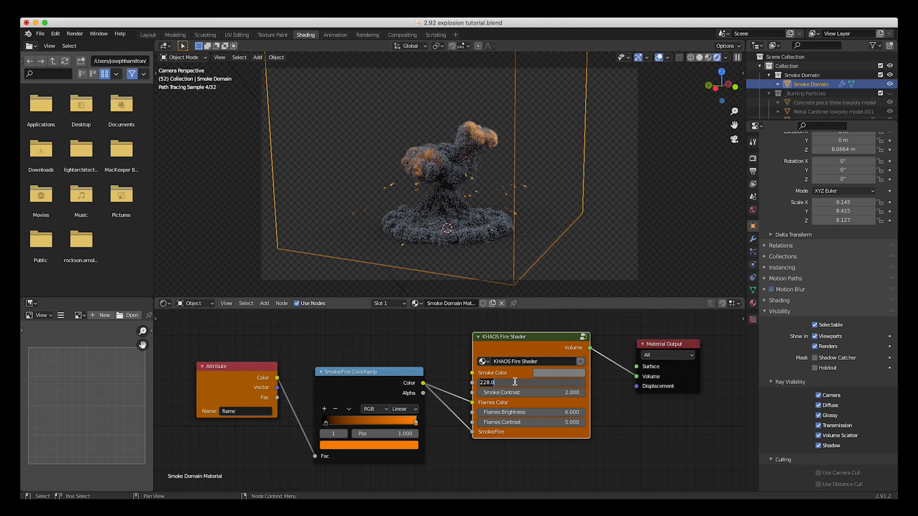
type("1500.000")
key("Return")
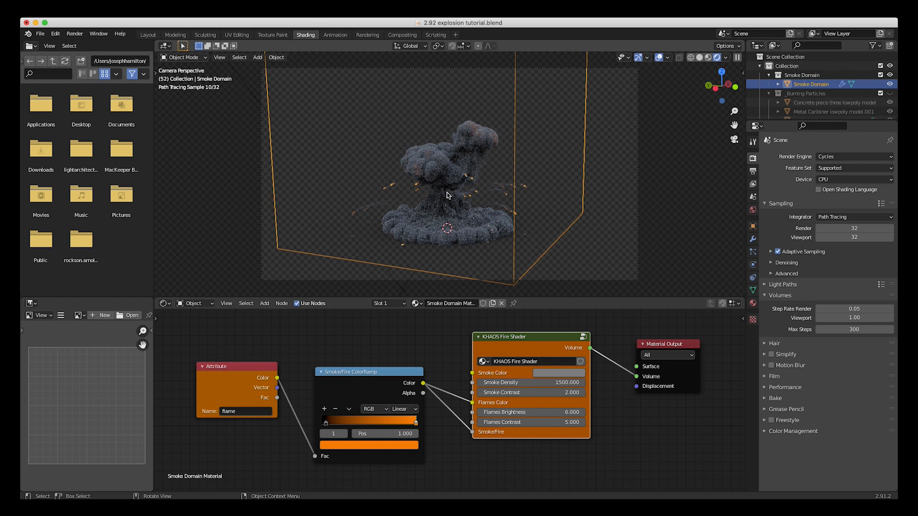
Set the flames brightness of the KHAOS Fire Shader to 20
left_click(542, 413)
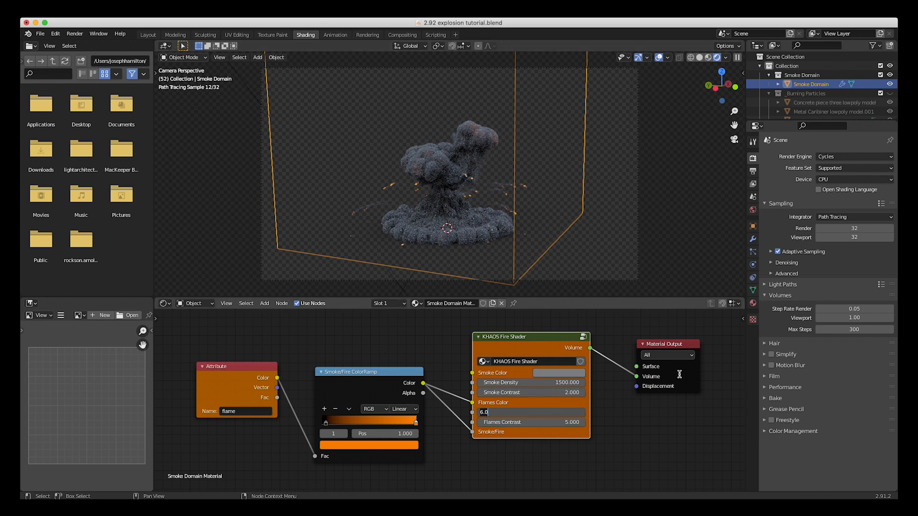
type("20")
key("Return")
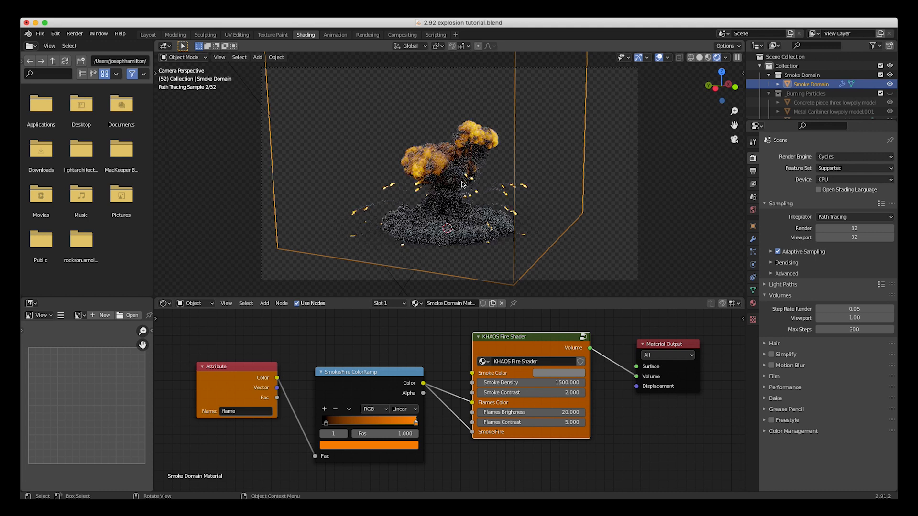
Try the black stop of the Smoke/Fire ColorRamp at 0.134, and settle it at about 0.043
scroll(462, 185, "up", 5)
scroll(461, 185, "up", 7)
scroll(462, 185, "down", 3)
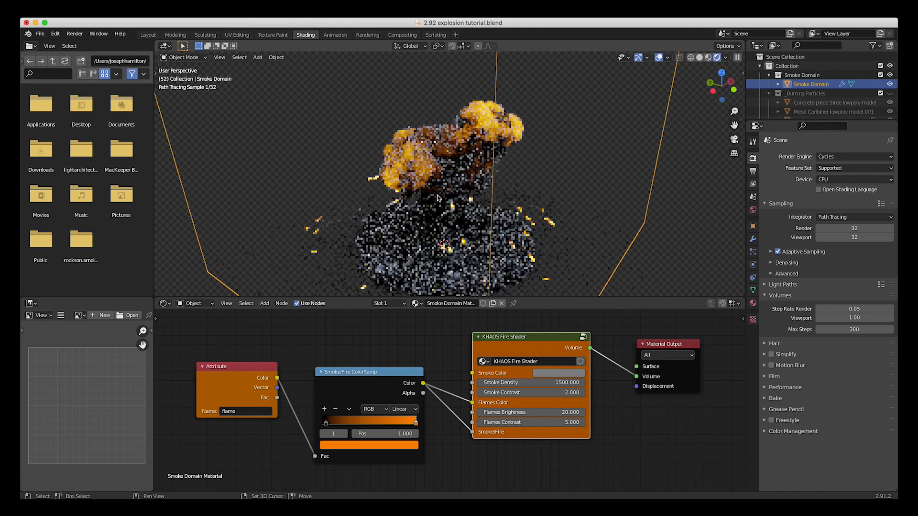
scroll(437, 195, "down", 1, "shift")
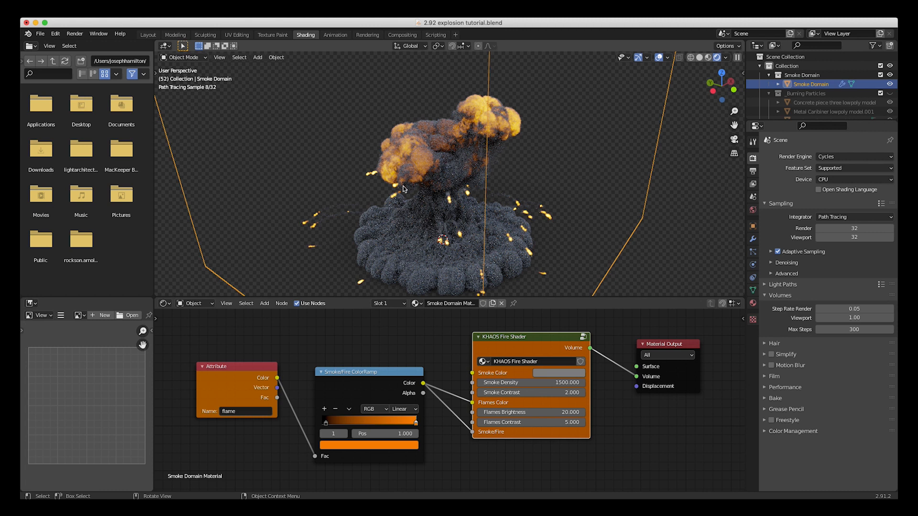
mouse_move(560, 385)
left_mouse_down()
mouse_move(569, 378)
mouse_move(554, 385)
left_mouse_up()
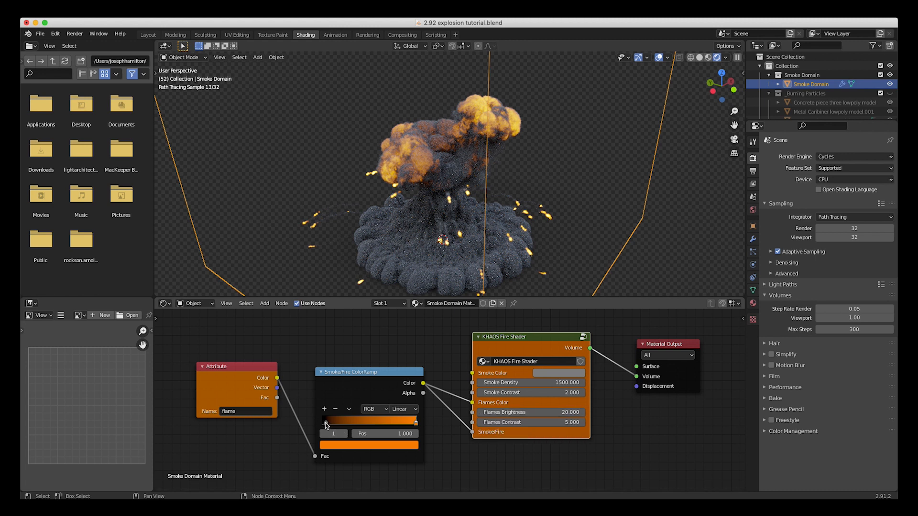
left_click_drag(325, 424, 334, 424)
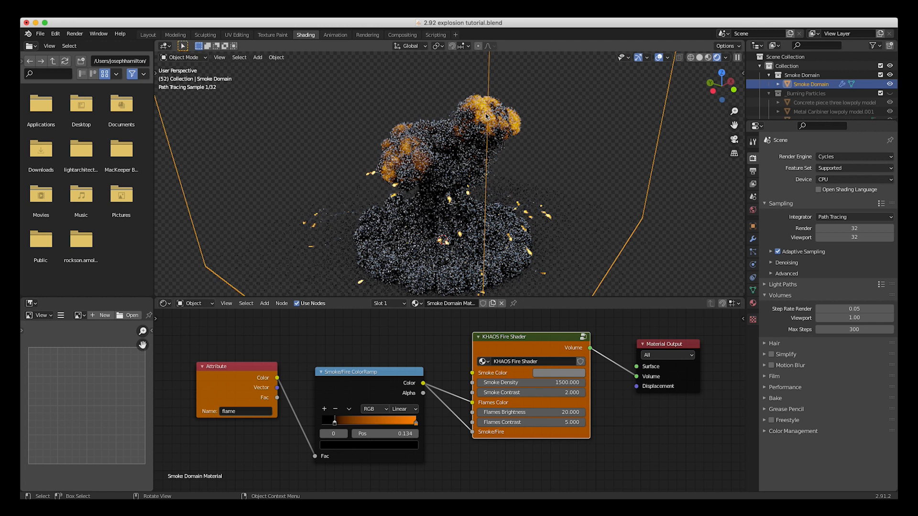
left_click_drag(334, 424, 326, 423)
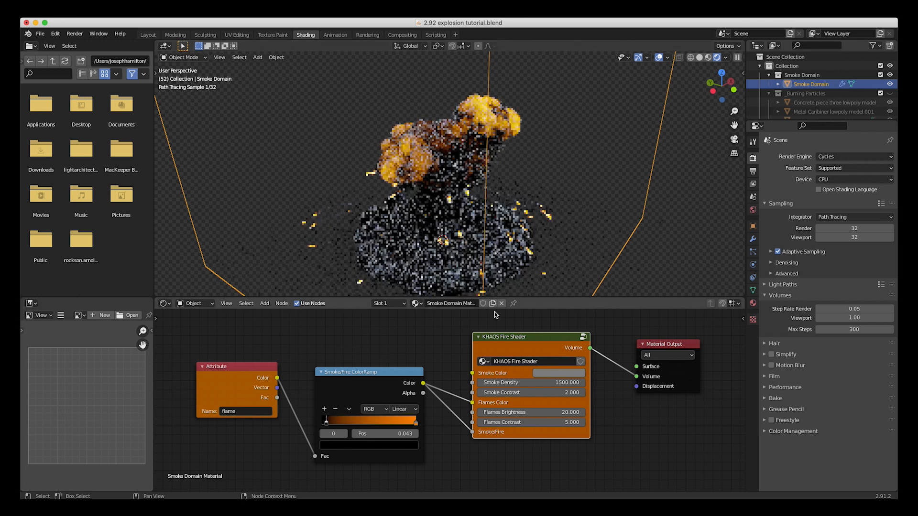
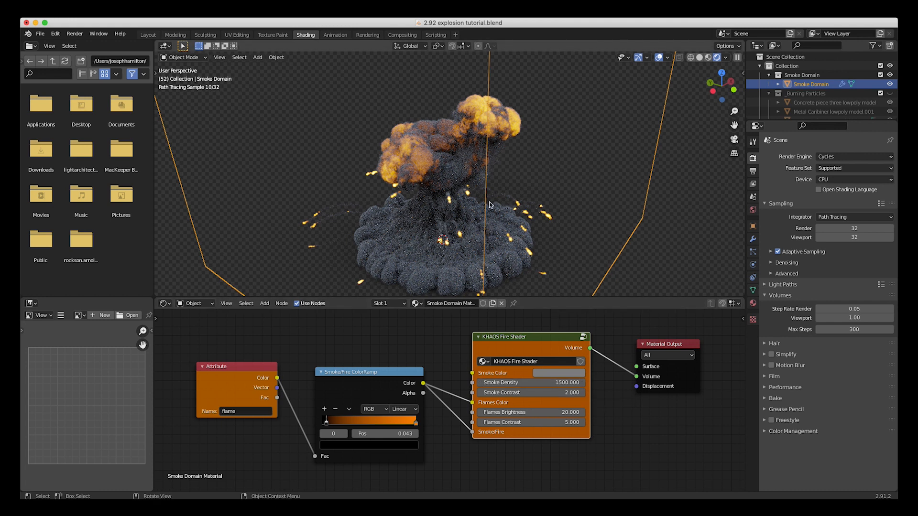
Switch the viewport to solid shading and return to the Layout workspace with the whole smoke domain in view
key("z")
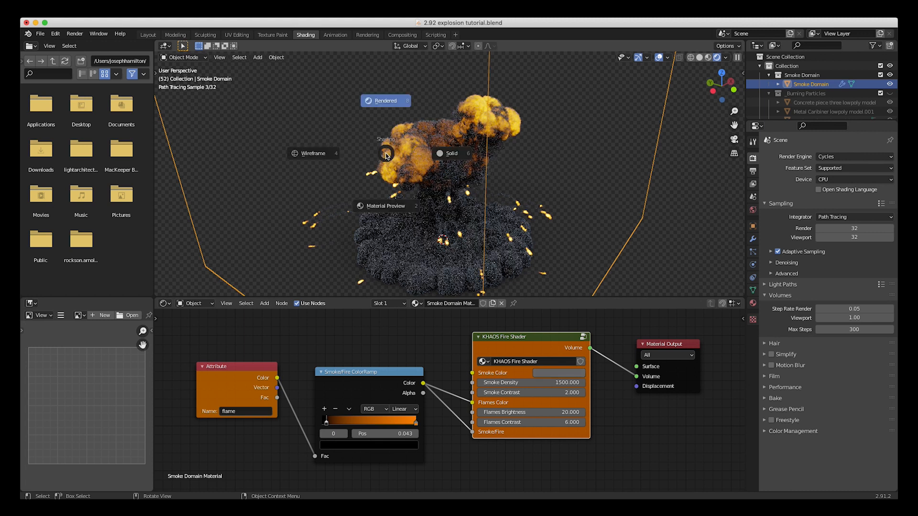
left_click(460, 155)
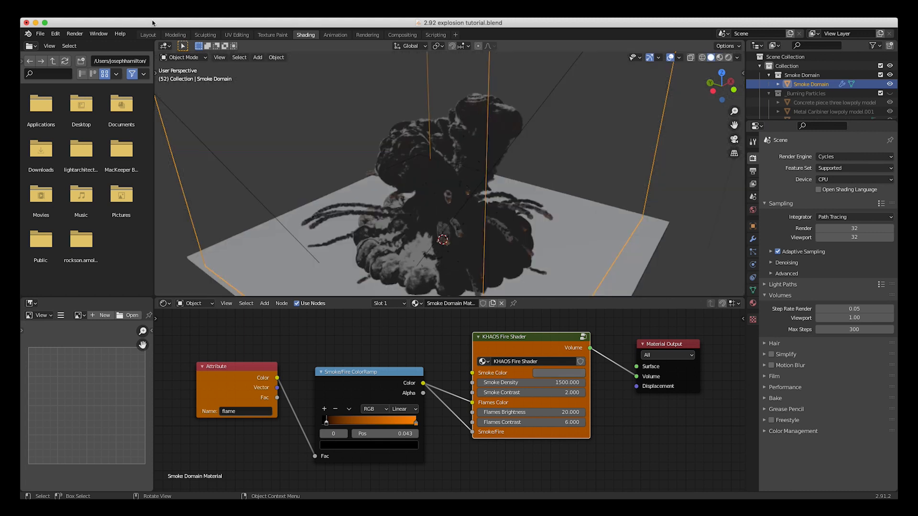
left_click(147, 35)
scroll(105, 191, "down", 3)
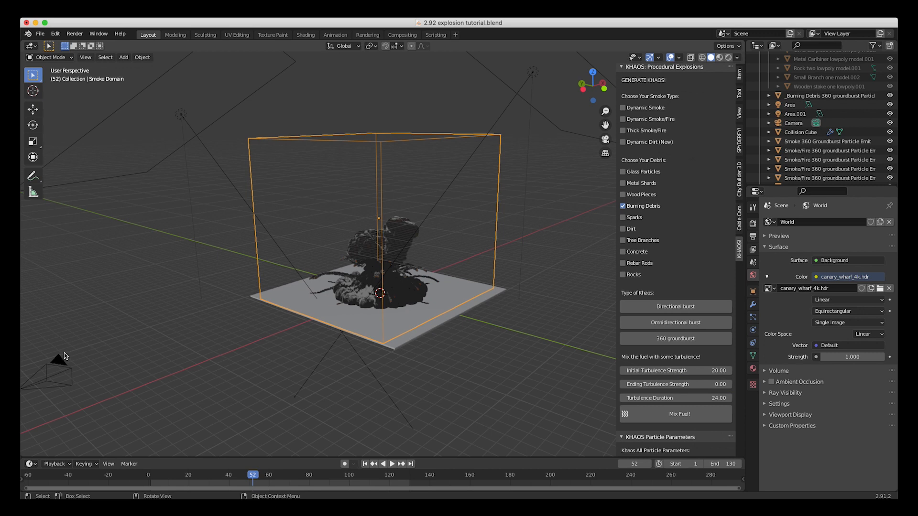
Move the camera in front of the explosion, rotate it about global Z, look through it and hide the sidebar
left_click(59, 365)
left_click_drag(45, 379, 368, 313)
key("r")
key("z")
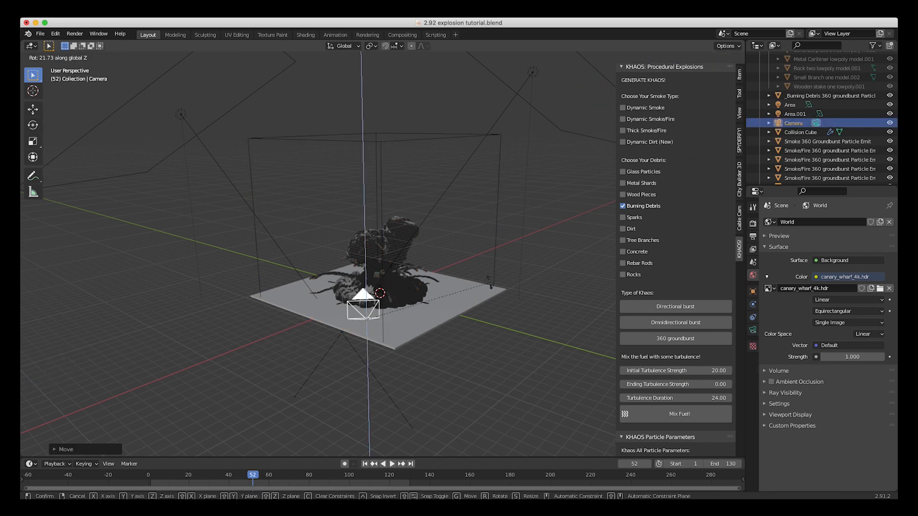
key("Return")
key("KP_0")
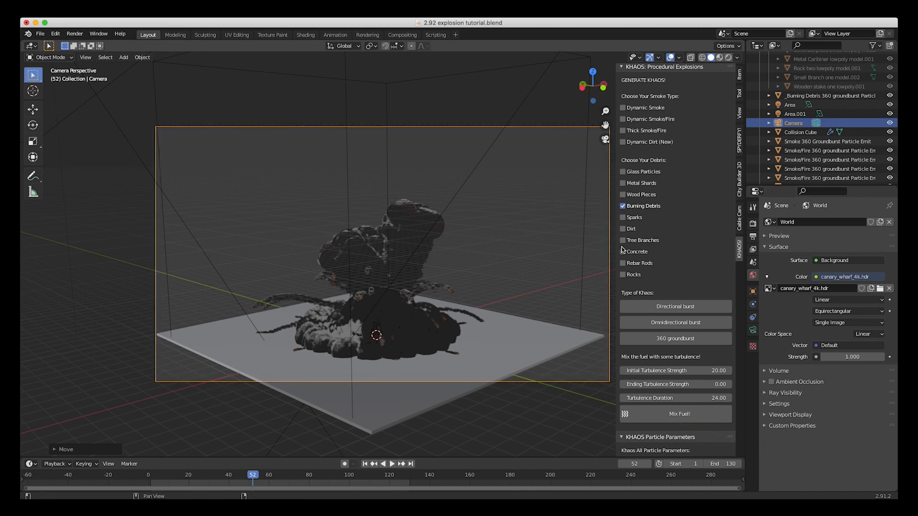
left_click_drag(616, 249, 753, 263)
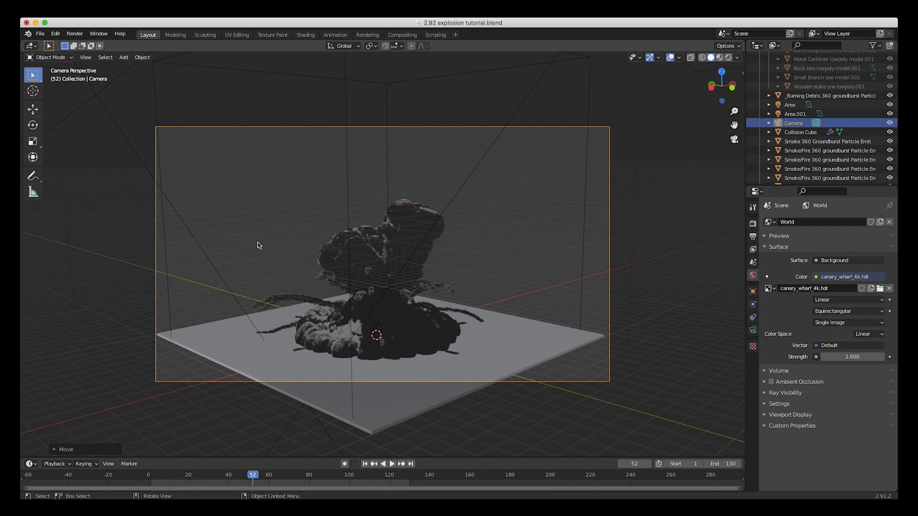
Set the output resolution scale to 100% and the output file format to OpenEXR
left_click(752, 238)
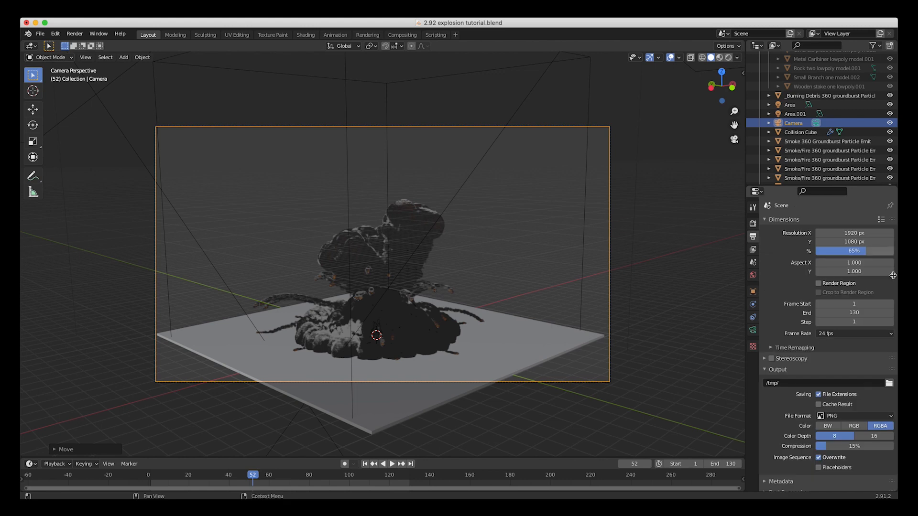
left_click_drag(865, 251, 893, 251)
scroll(799, 408, "down", 1)
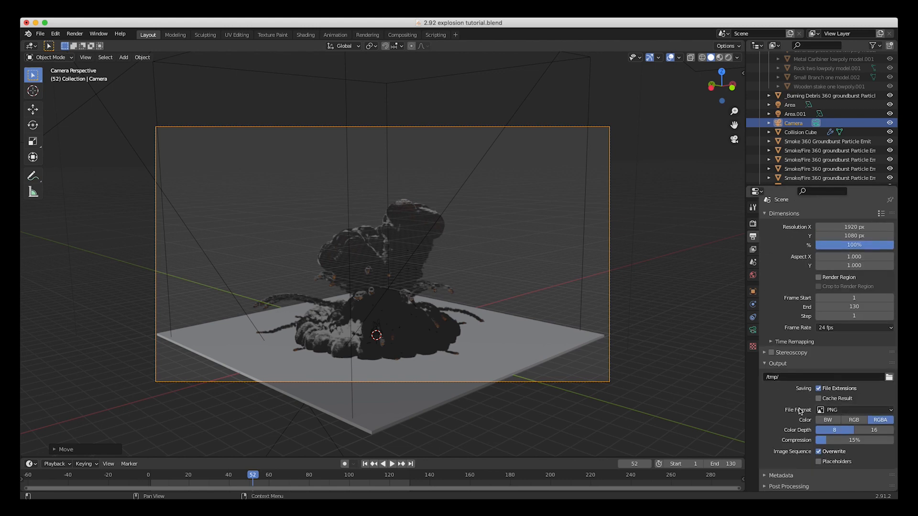
left_click(847, 410)
left_click(797, 369)
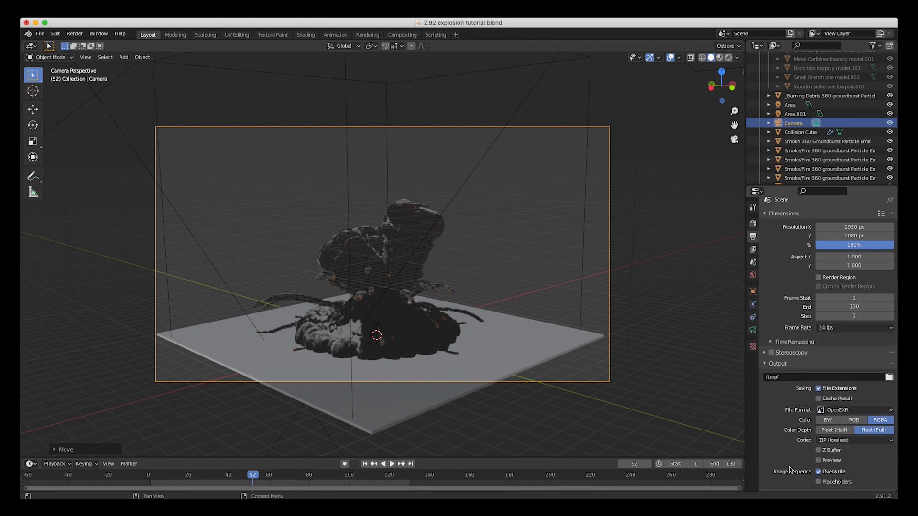
For the render output path, create a folder "2.92 explosion output" containing a subfolder "2.92 explosion beauty pass"
scroll(842, 364, "down", 1)
left_click(889, 357)
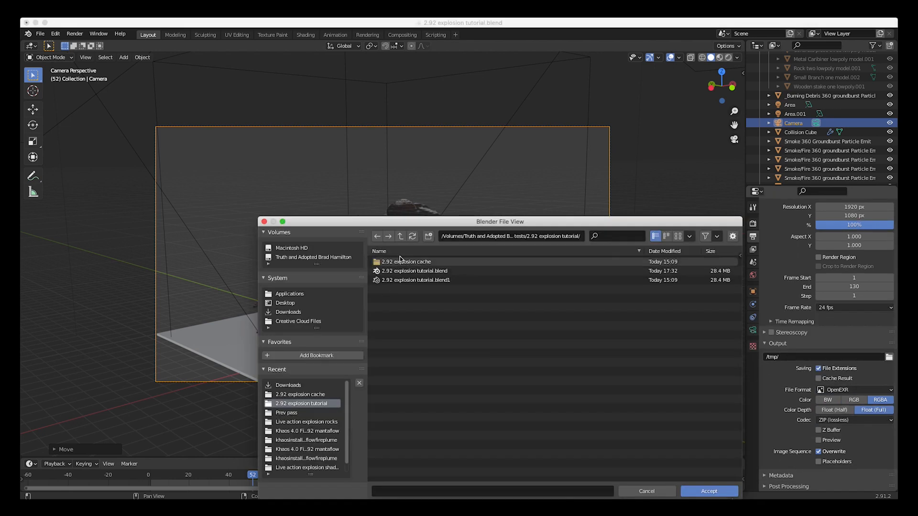
left_click(428, 236)
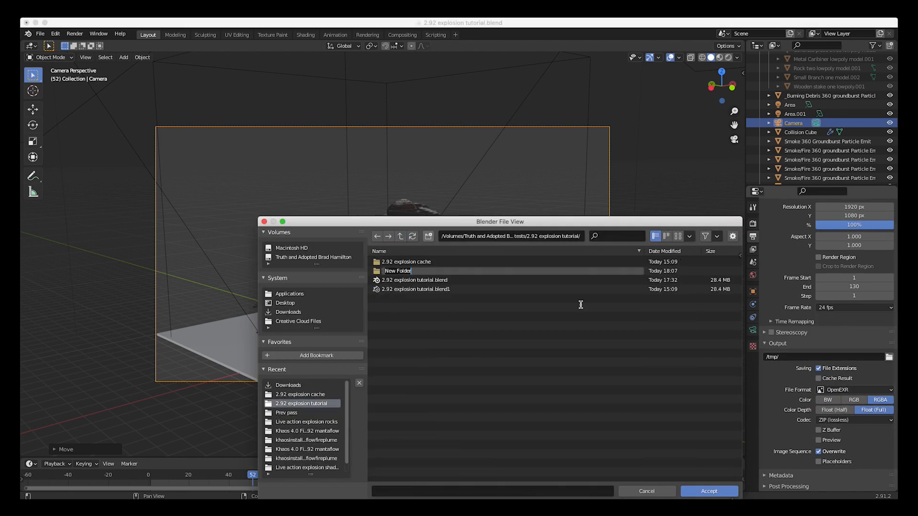
type("2.92 explosion e")
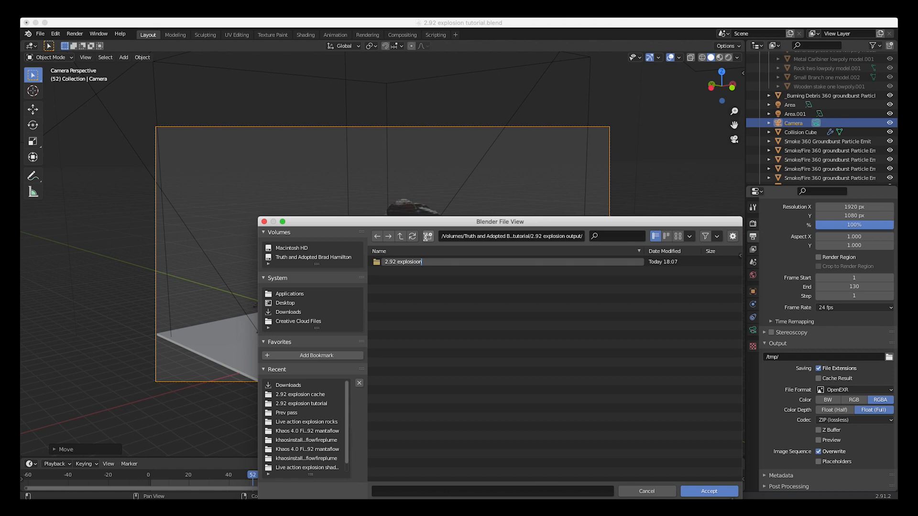
key("BackSpace")
key("BackSpace")
type("n beauty pass")
key("Return")
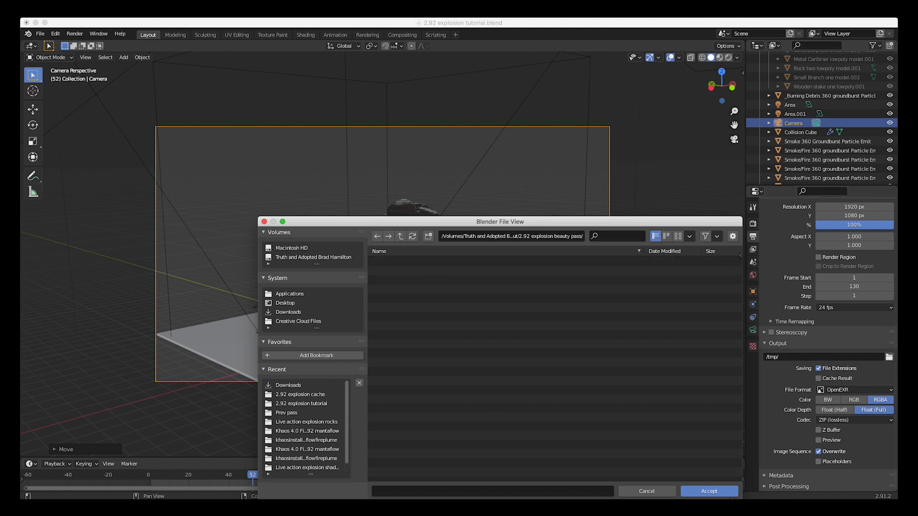
Name the output file "2.92 explosion beauty pass" and accept the path
left_click(411, 490)
type("2.92 e")
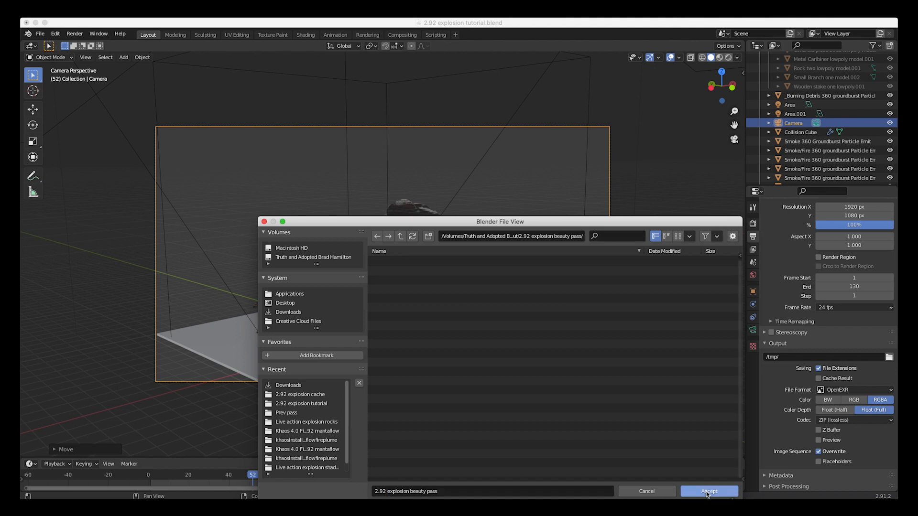
left_click(707, 492)
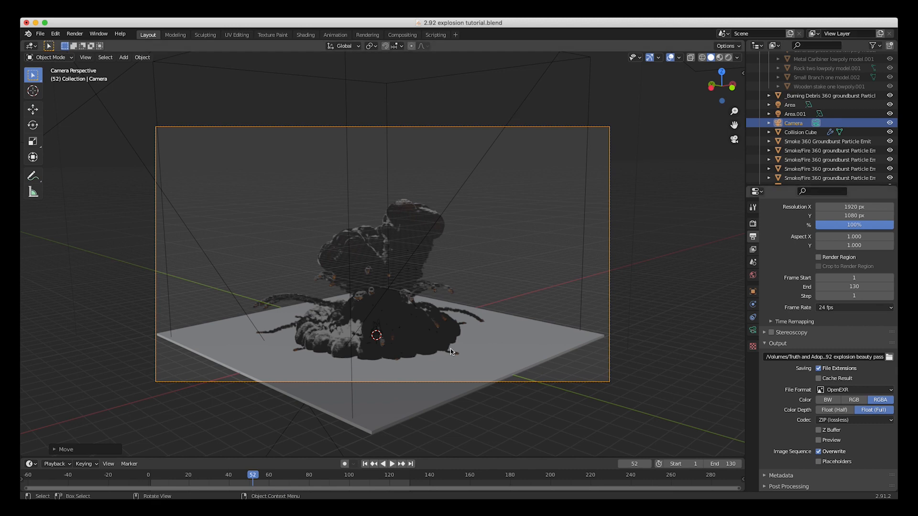
Enable the Emission render pass for the view layer and turn on Use Nodes in the Compositing workspace
left_click(753, 249)
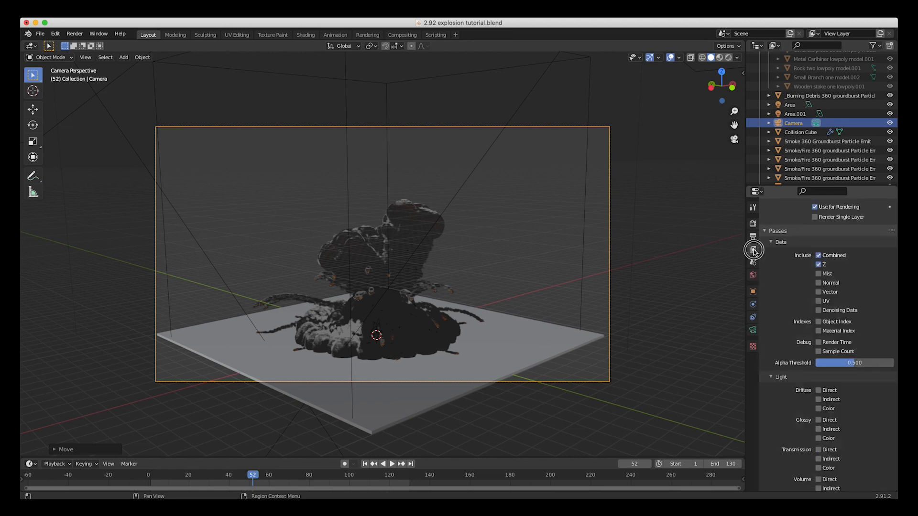
scroll(787, 289, "down", 5)
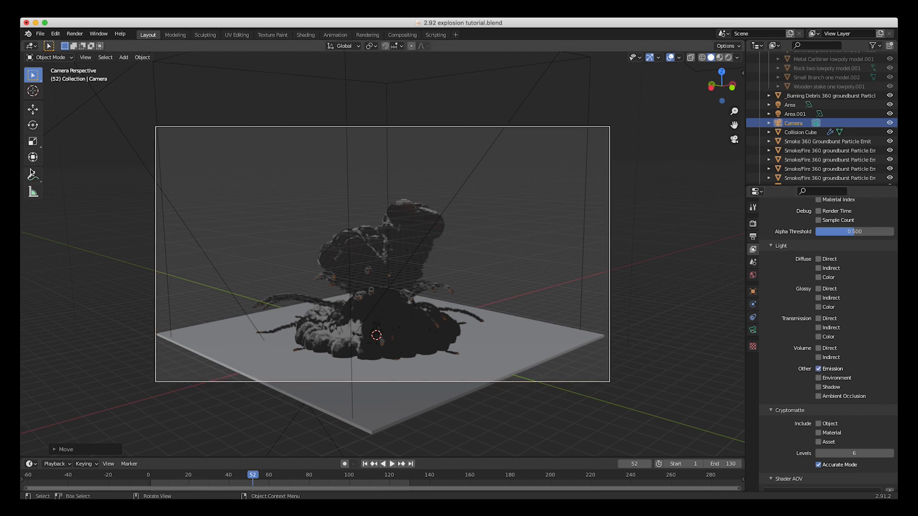
left_click(398, 36)
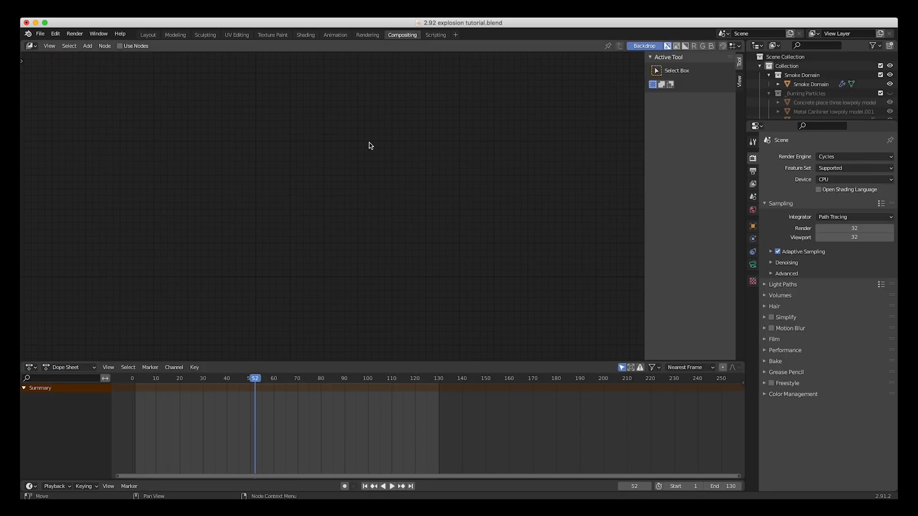
left_click(120, 46)
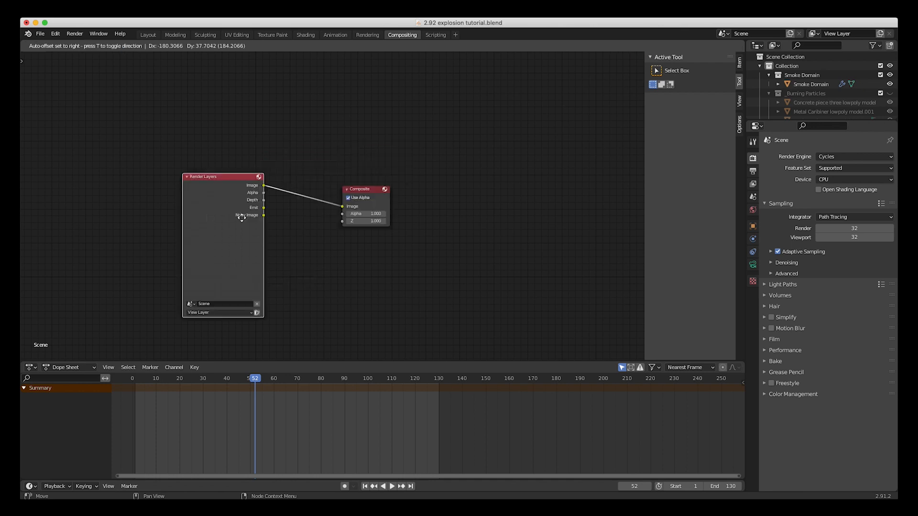
Add a File Output node below the Composite node and connect the Render Layers' Emit output to it
key("shift+a")
mouse_move(325, 322)
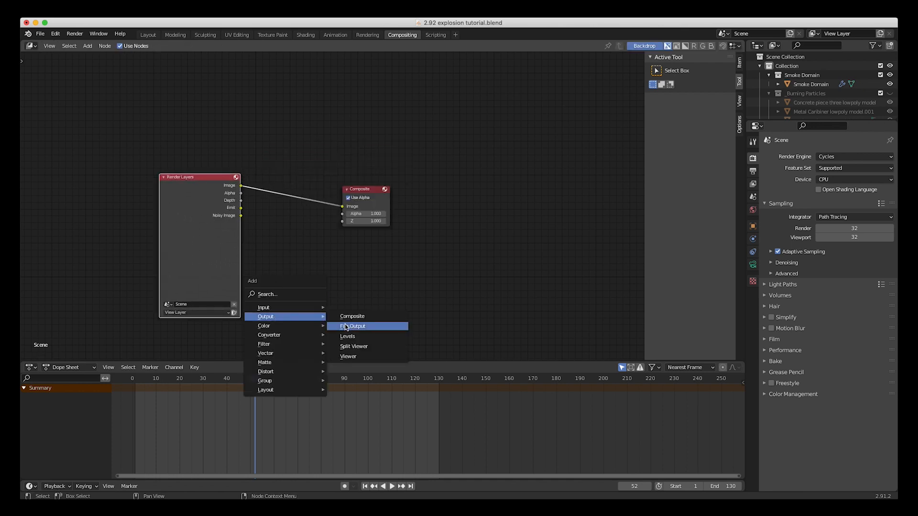
left_click(352, 326)
left_click(318, 256)
left_click_drag(242, 211, 322, 283)
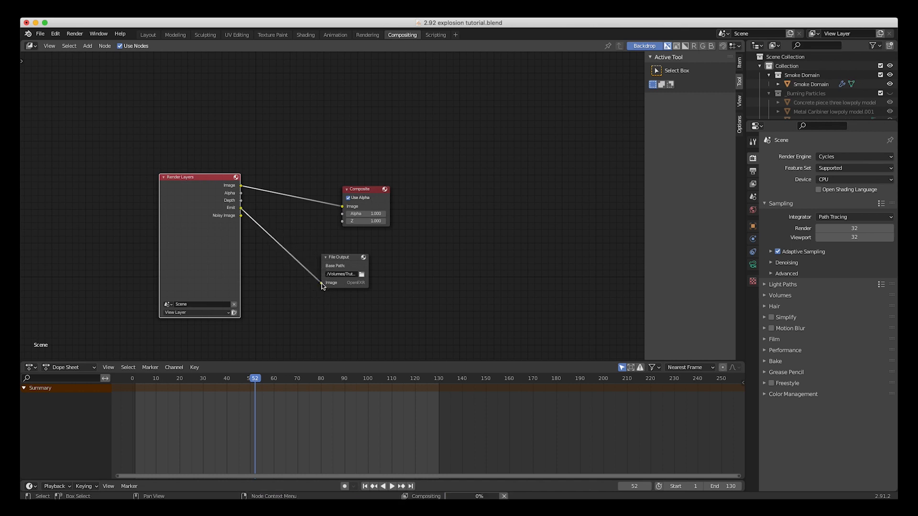
For the File Output node's base path, create and open a folder "2.92 explosion emission pass" beside the beauty pass folder
left_click(361, 274)
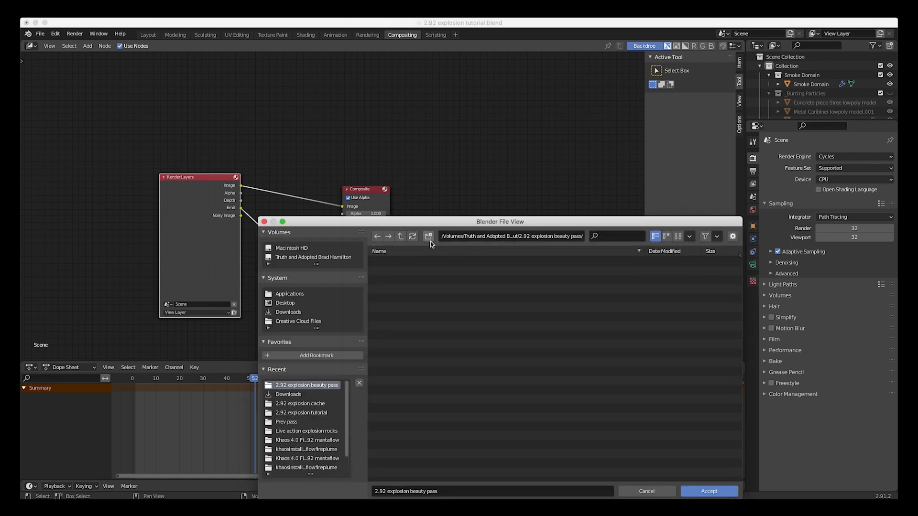
left_click(400, 236)
left_click(428, 236)
type("2.92 explosion emission pass")
key("Return")
double_click(399, 273)
Replace "beauty" with "emission" in the File Output node's file name and accept the path
left_click(415, 491)
double_click(416, 491)
type("emission")
key("Return")
left_click(709, 491)
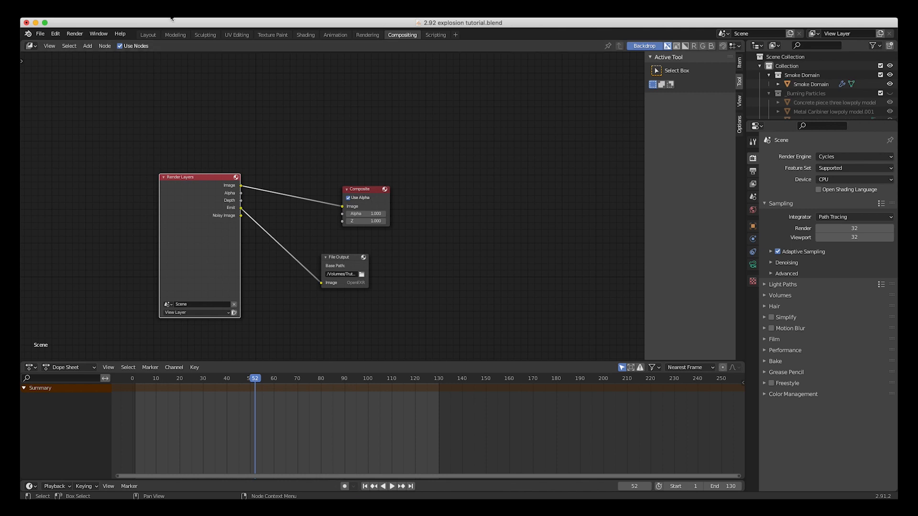
Back in the Layout workspace, lower the camera to near ground level and re-aim it to frame the explosion
left_click(147, 35)
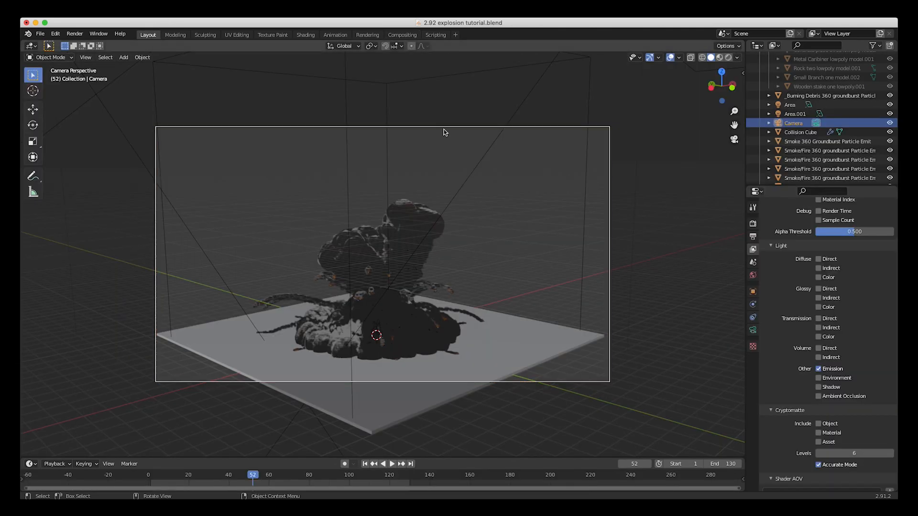
key("g")
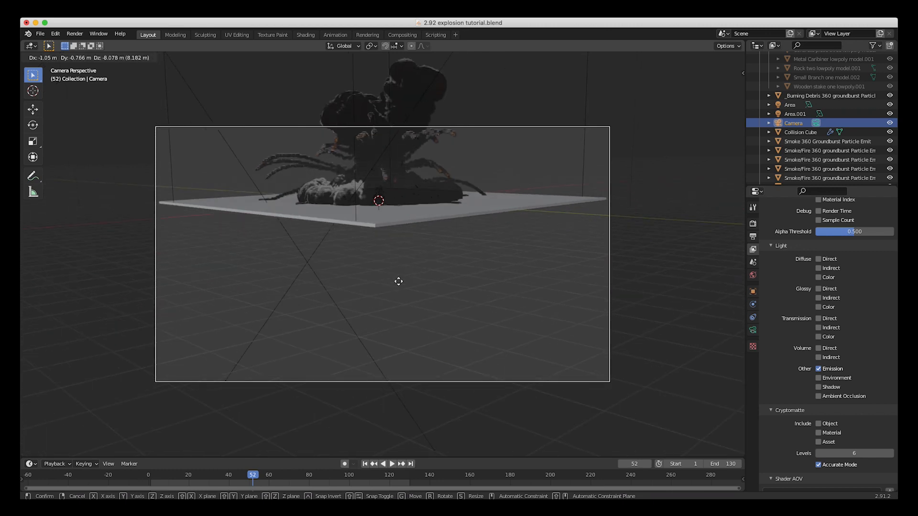
left_click(400, 370)
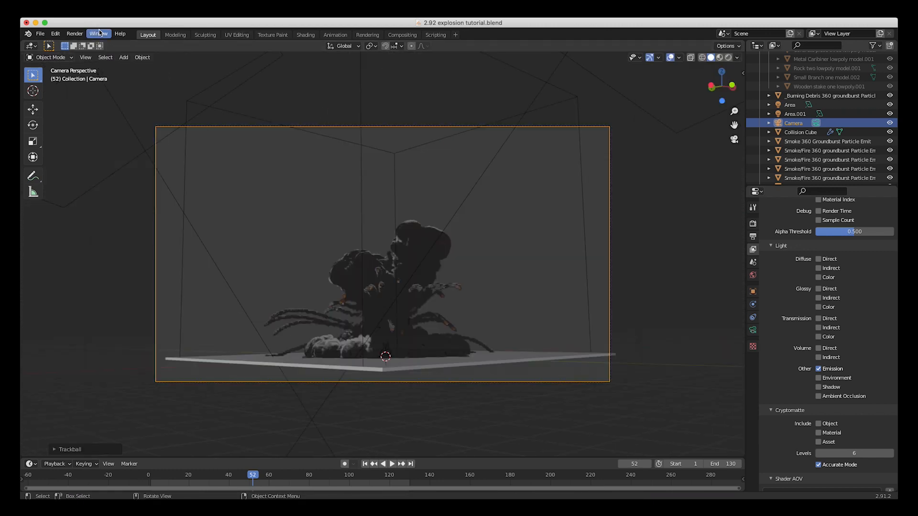
Render a still image of frame 52 and close the render result window
left_click(82, 34)
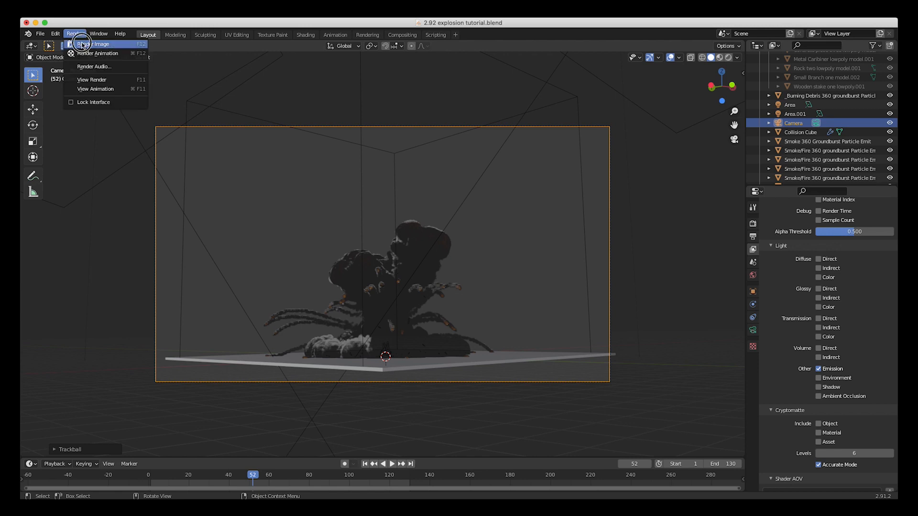
left_click(82, 44)
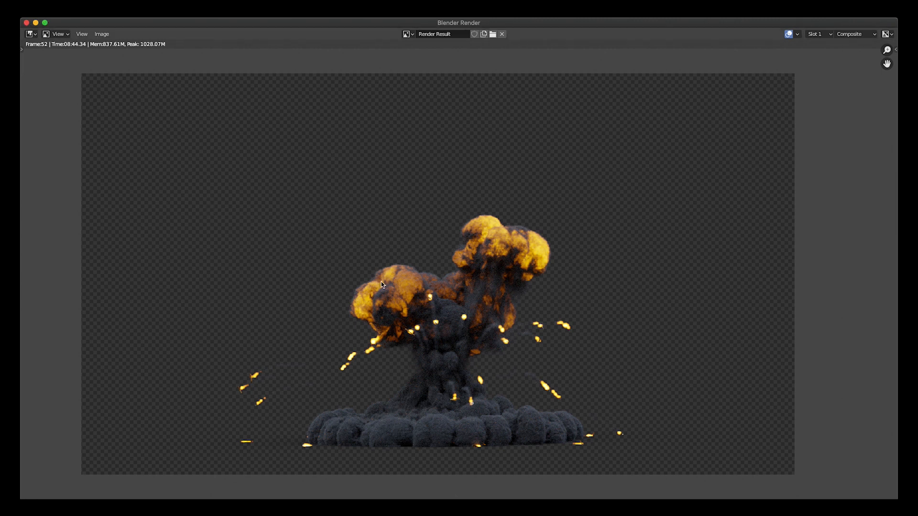
left_click(26, 22)
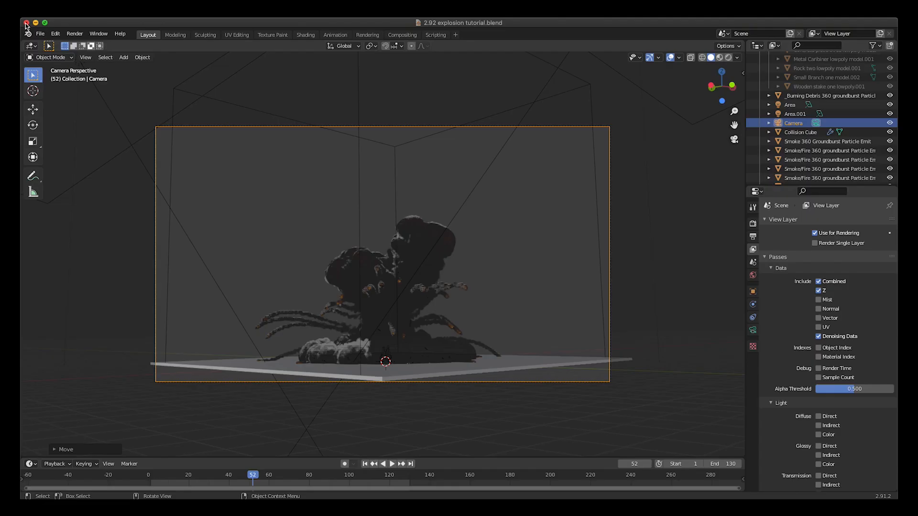
Start rendering the full animation
left_click(75, 33)
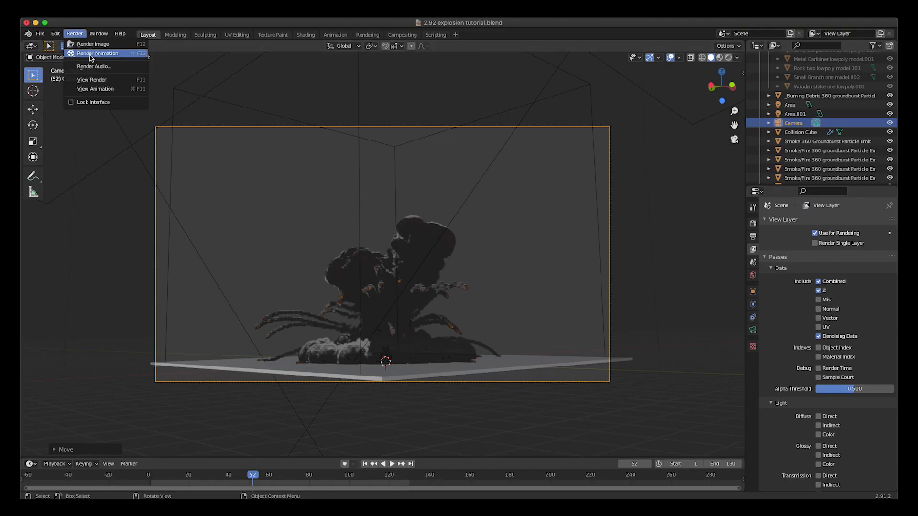